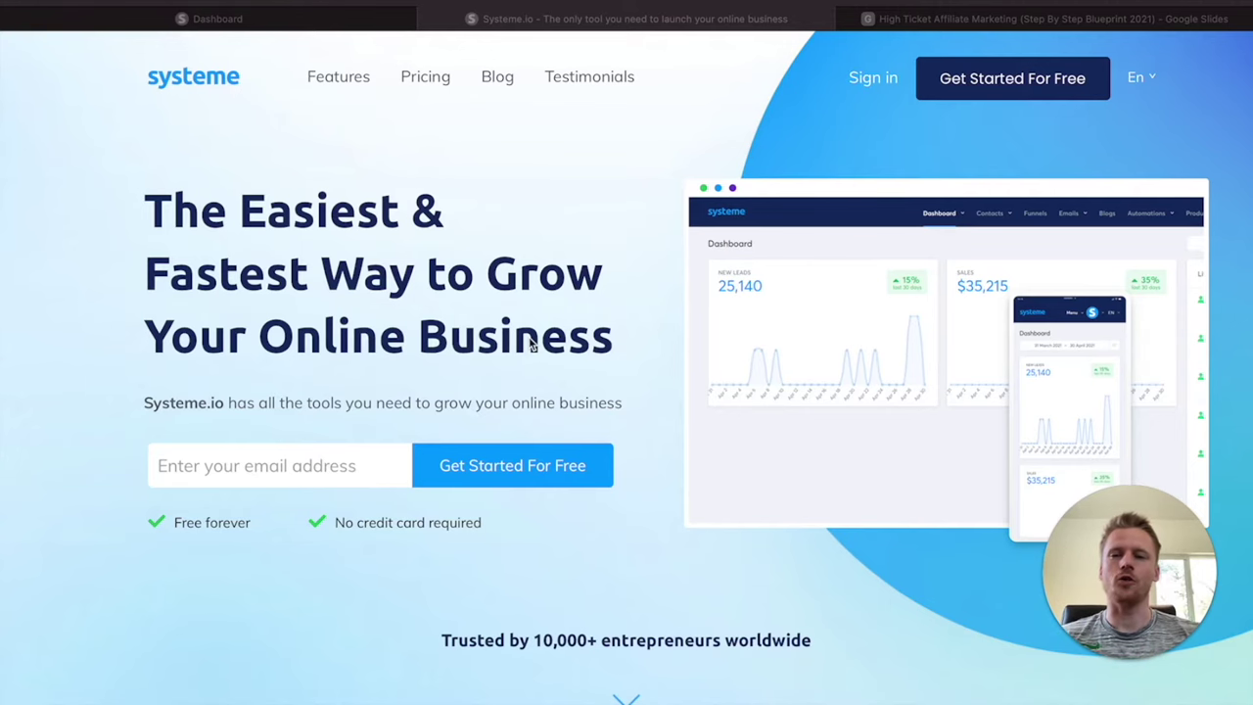
- Scroll the home page to the six-tools list, from Sales Funnels to Marketing Automations
scroll(531, 345, down, 5)
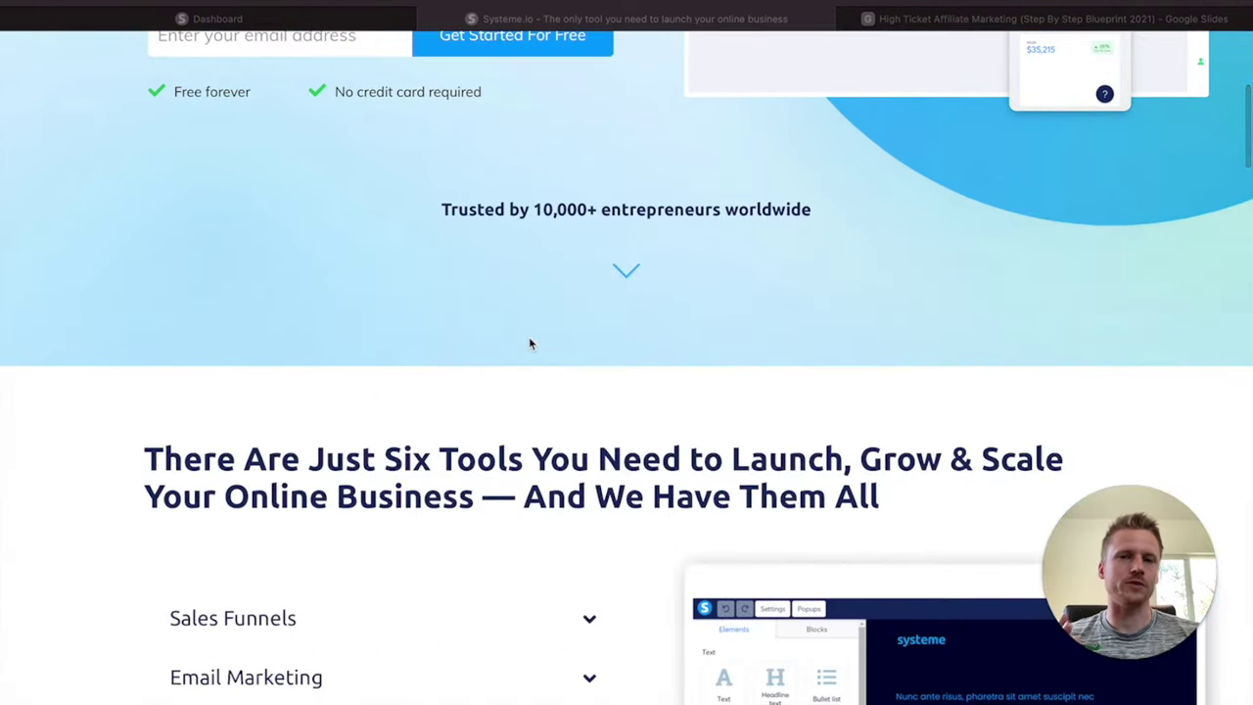
scroll(528, 343, down, 4)
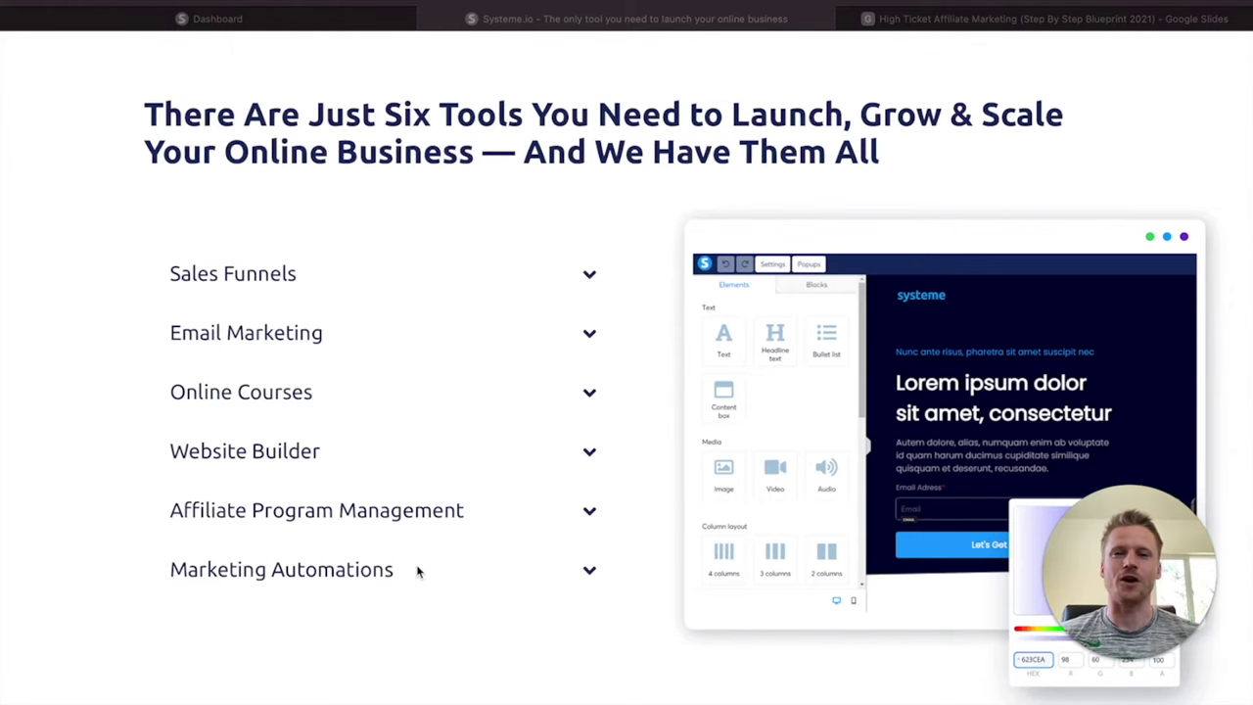
scroll(861, 488, up, 1)
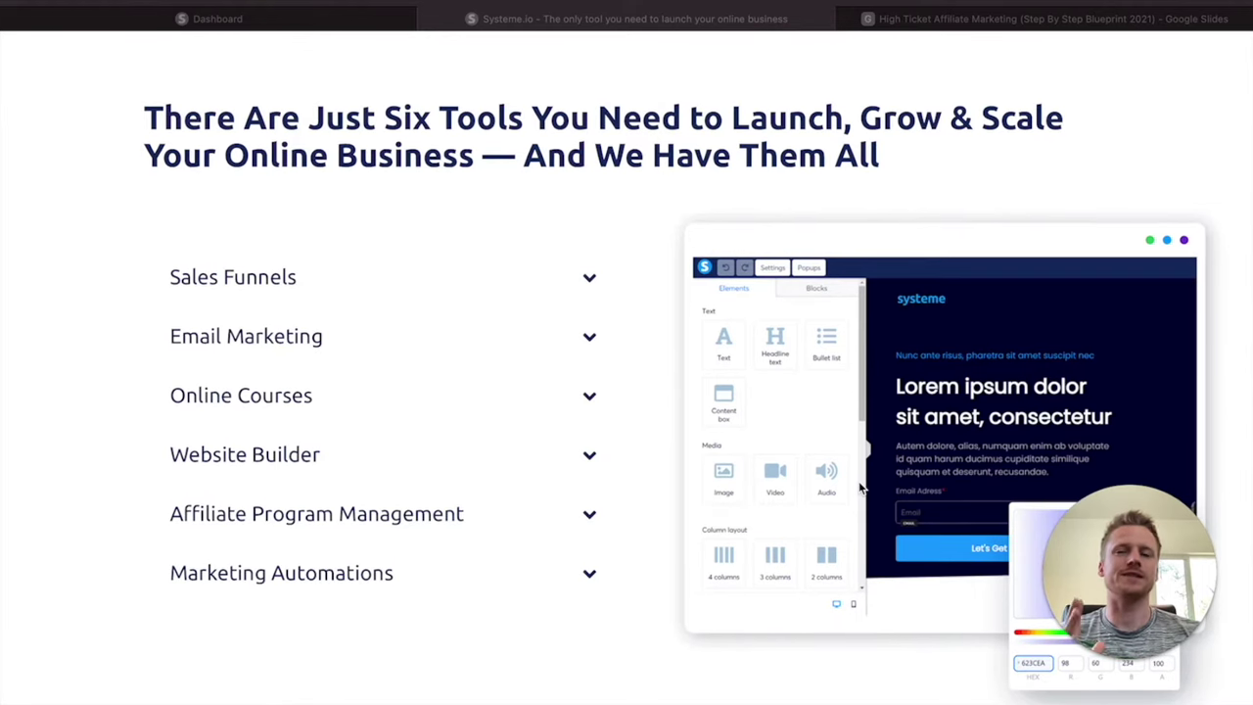
scroll(861, 487, down, 10)
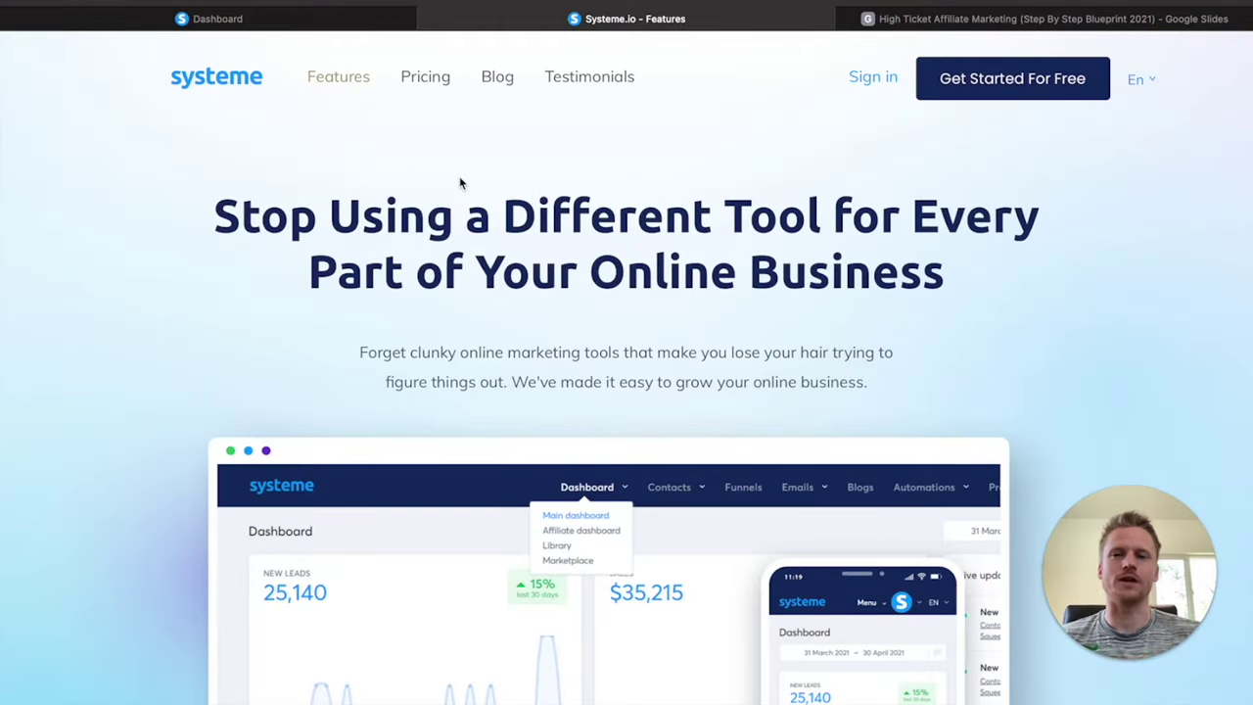
- Open Pricing and highlight the Free plan's 2,000 contacts, unlimited emails, 3 funnels and 10 steps
click(437, 91)
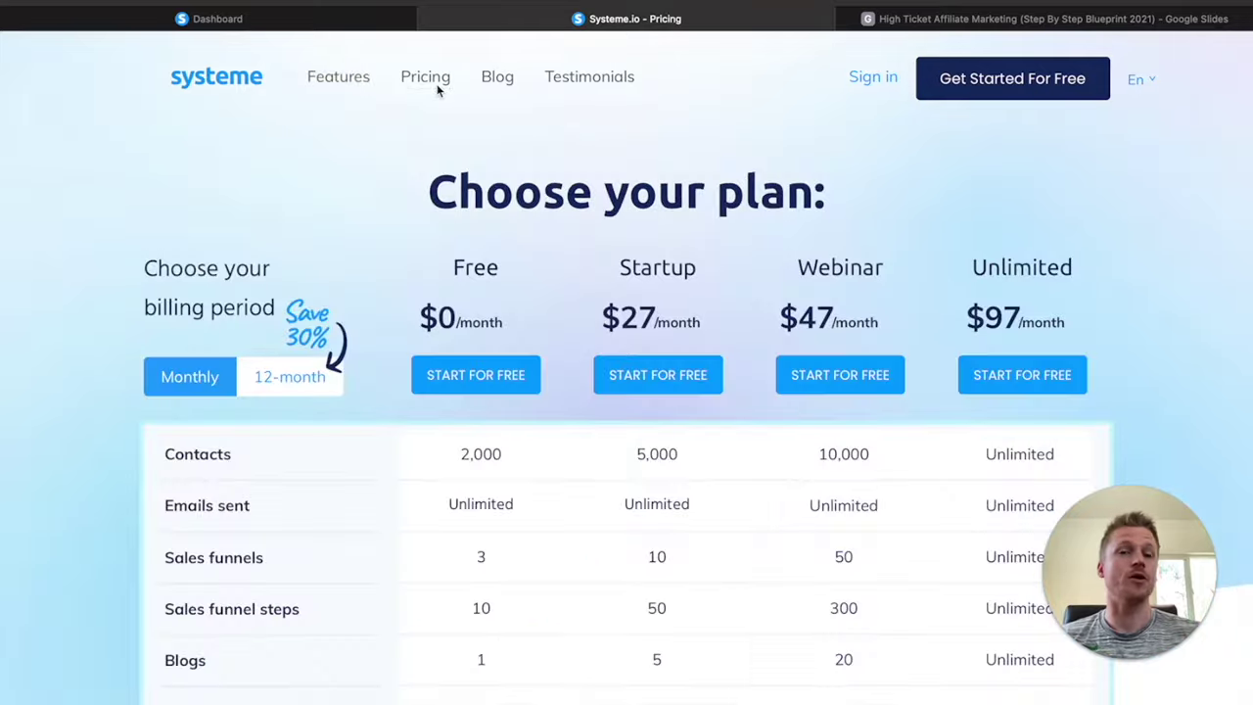
scroll(696, 467, down, 2)
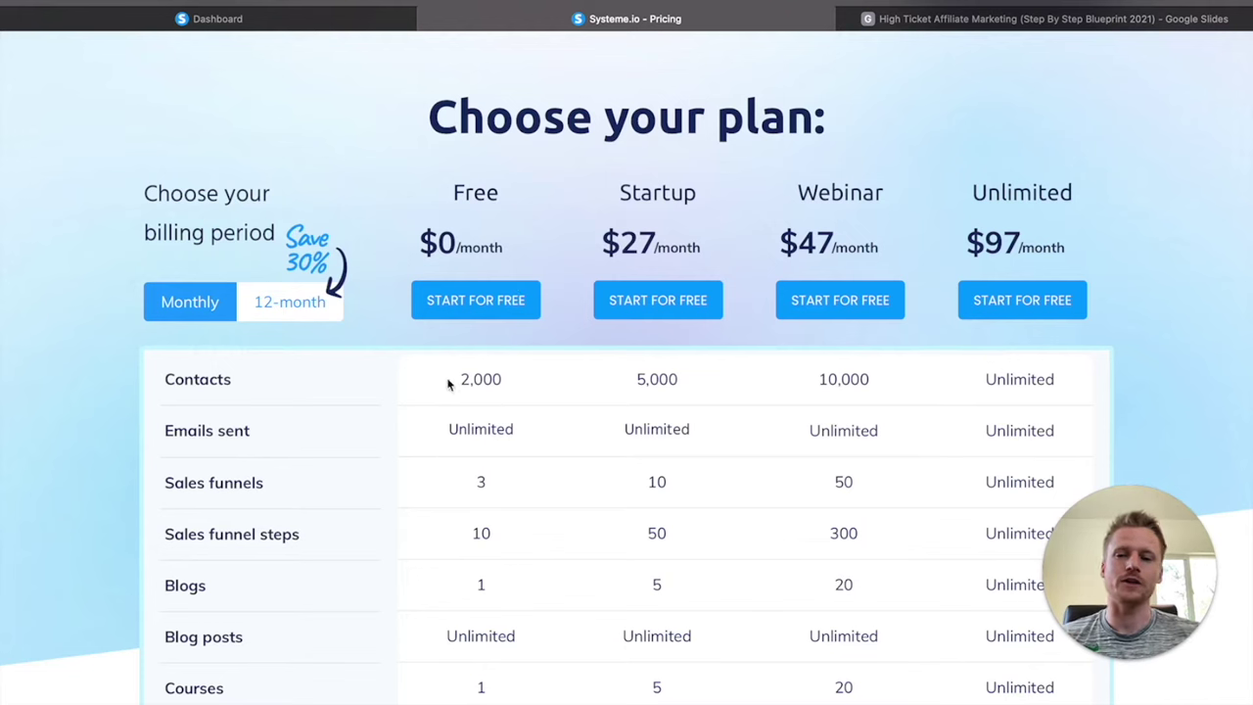
drag(448, 382, 520, 377)
drag(513, 427, 431, 433)
drag(519, 489, 457, 492)
drag(501, 544, 464, 544)
scroll(464, 544, down, 2)
- Compare contact limits: Free 2,000, Startup 5,000 and Webinar 10,000
click(489, 507)
scroll(487, 509, down, 2)
scroll(488, 509, down, 4)
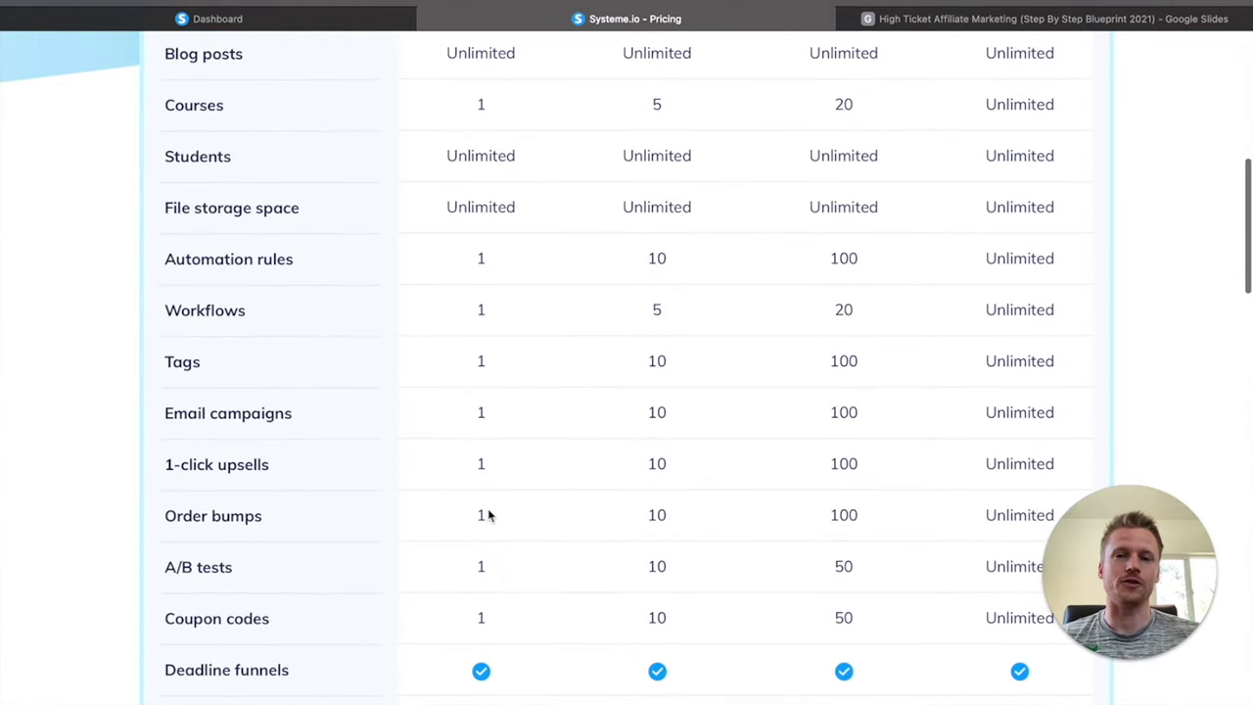
scroll(488, 515, up, 7)
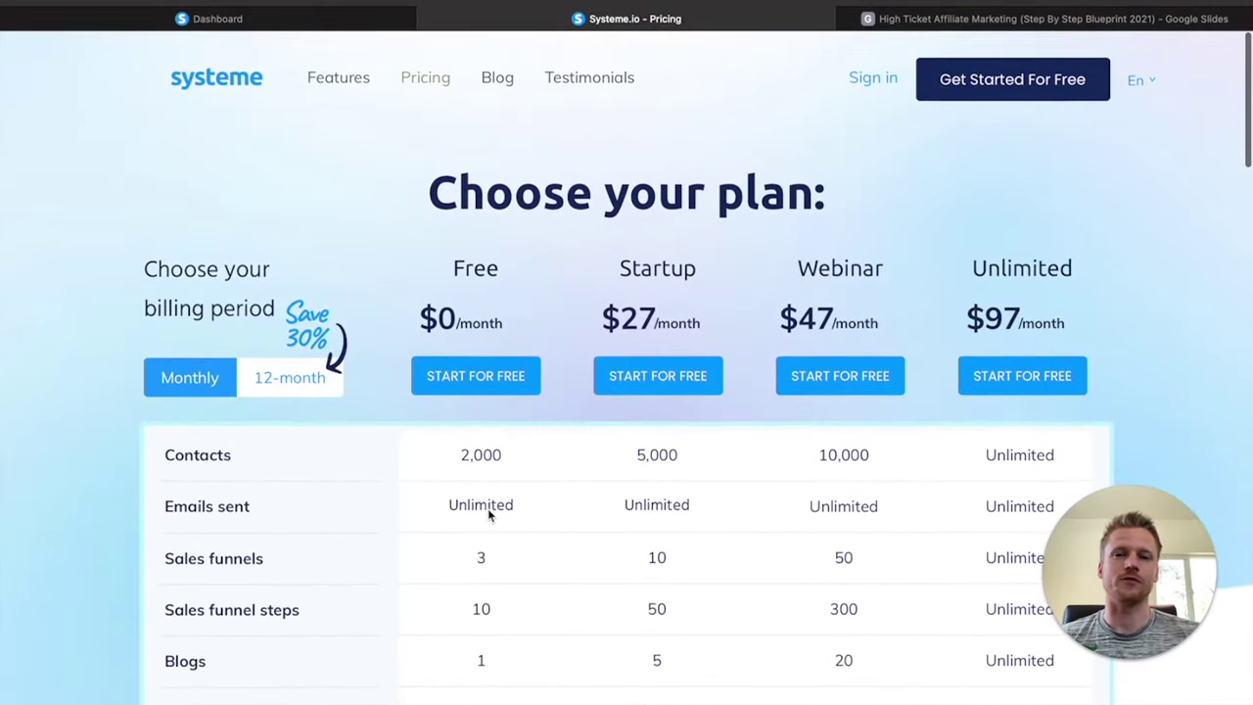
drag(518, 451, 439, 450)
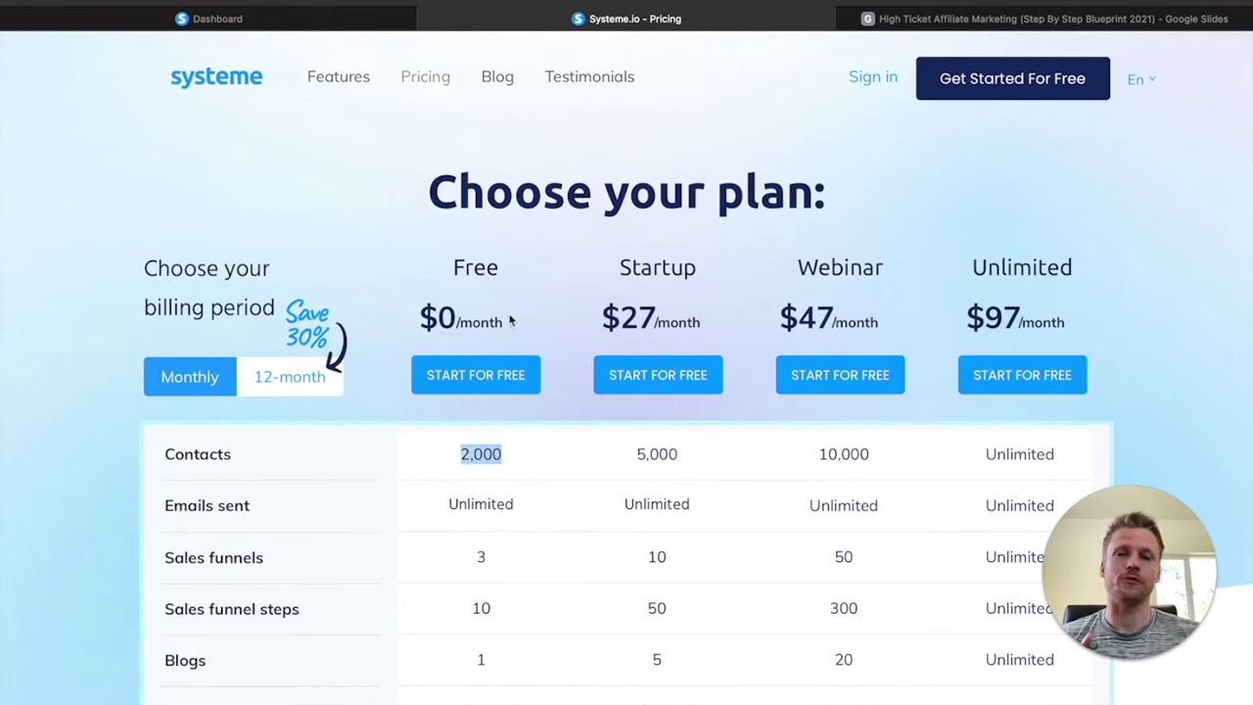
click(630, 451)
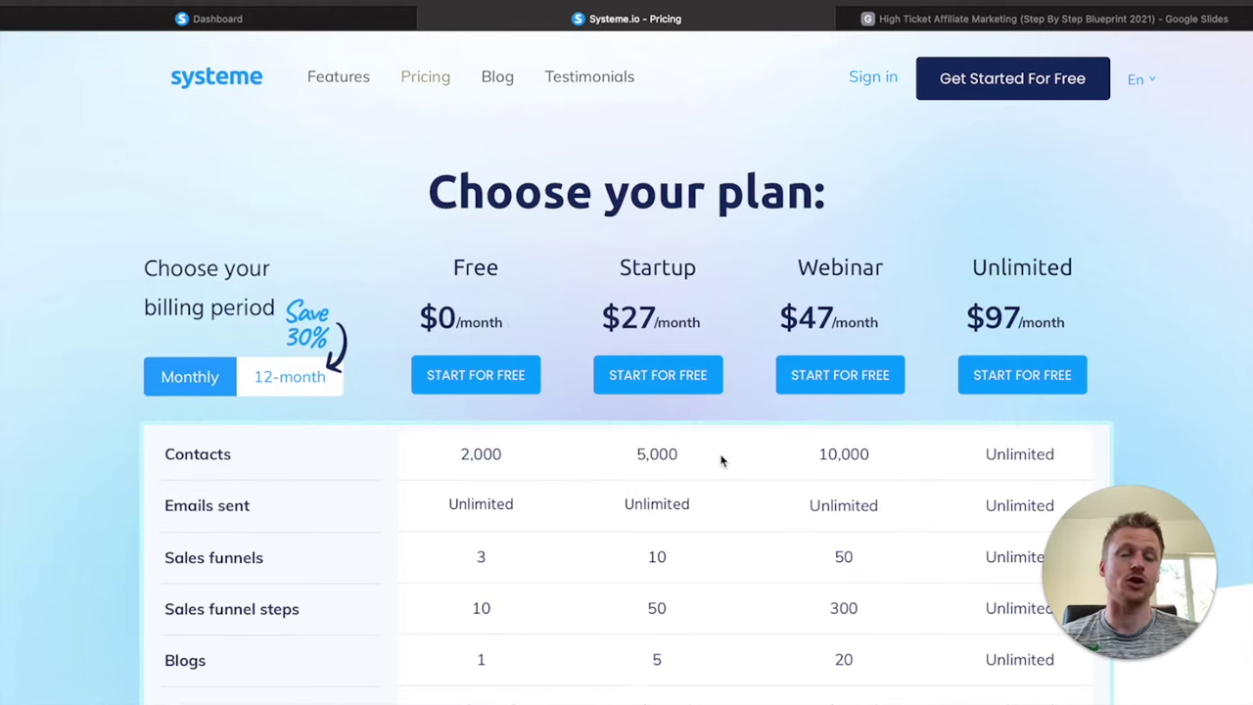
drag(696, 464, 633, 456)
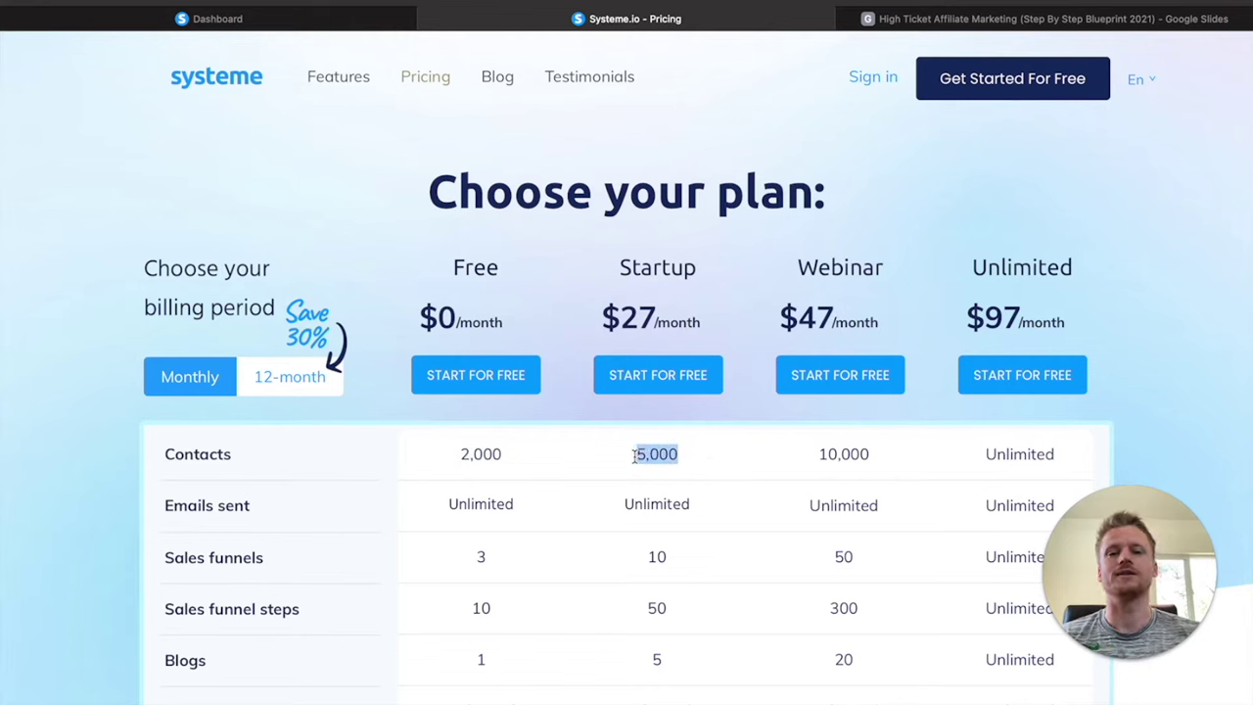
click(879, 451)
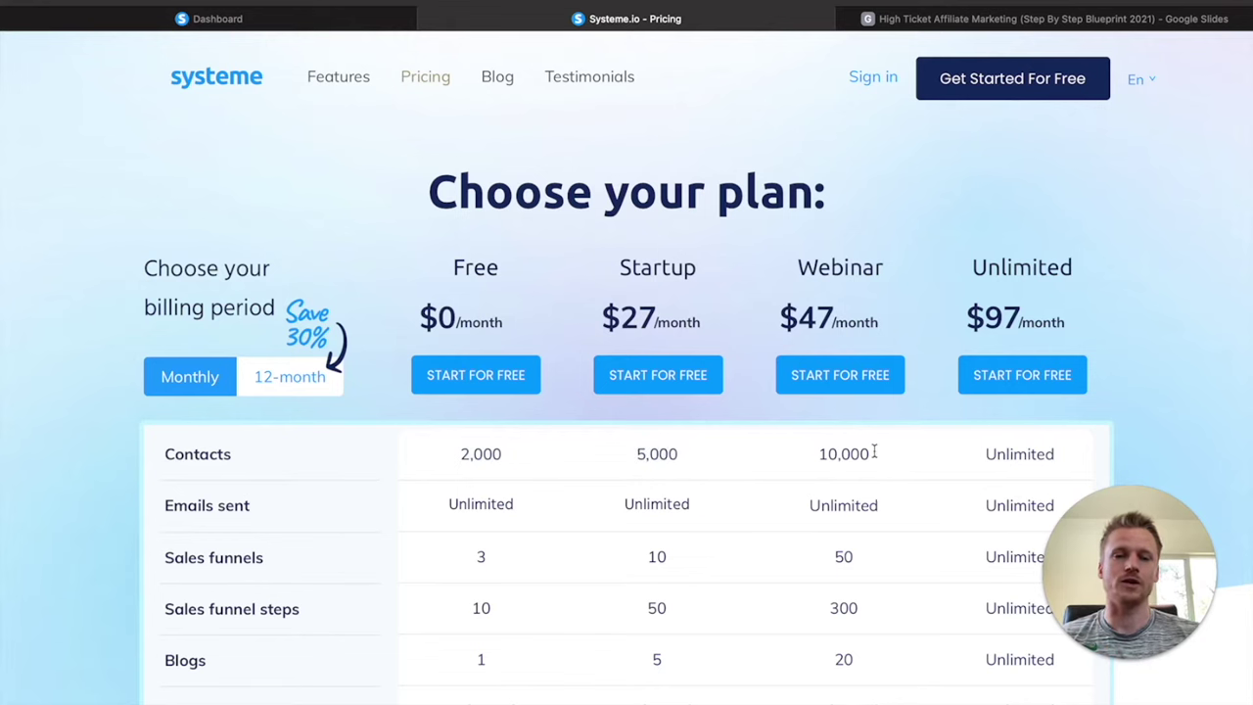
drag(879, 452, 812, 450)
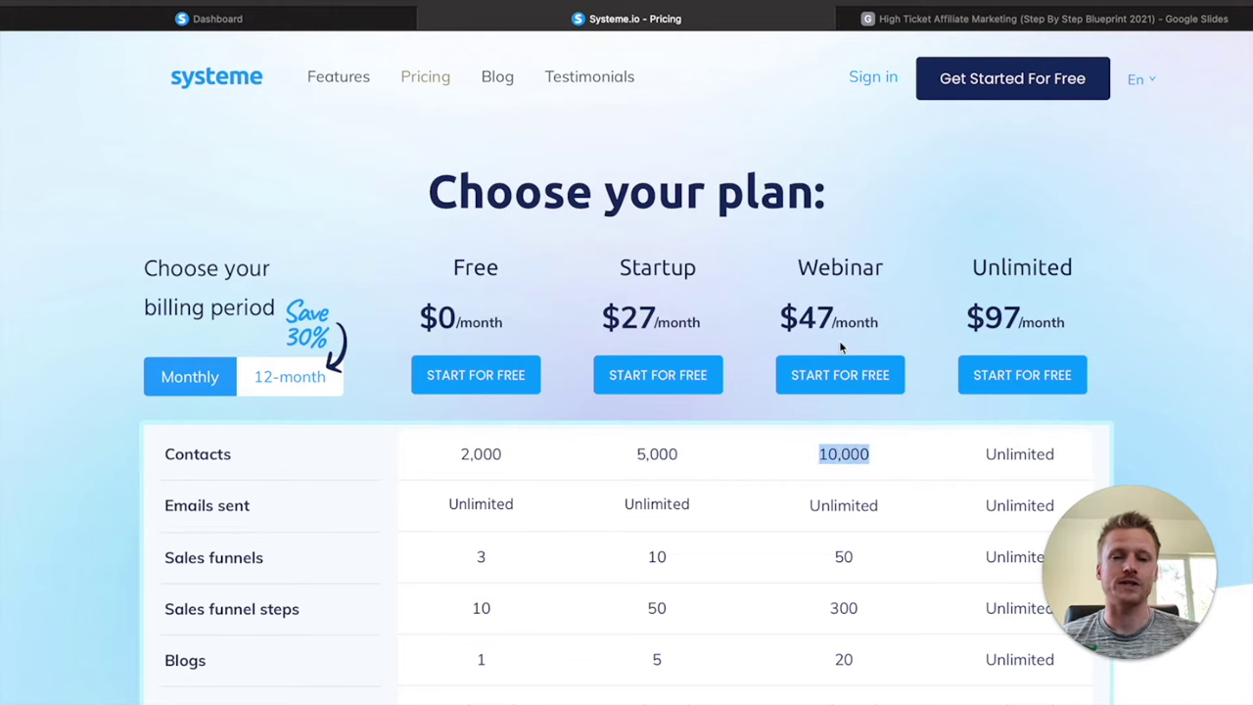
click(873, 466)
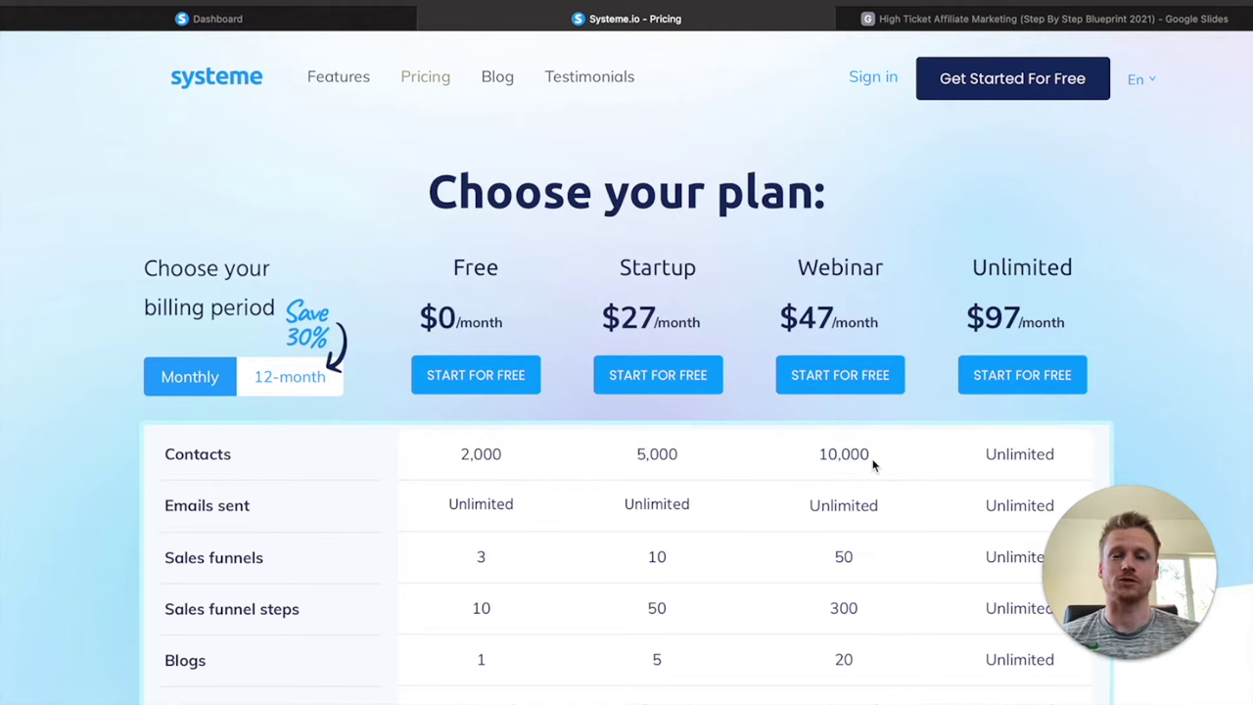
- Highlight the Unlimited plan's name and its unlimited sales funnels, then scroll back up
drag(1080, 272, 966, 273)
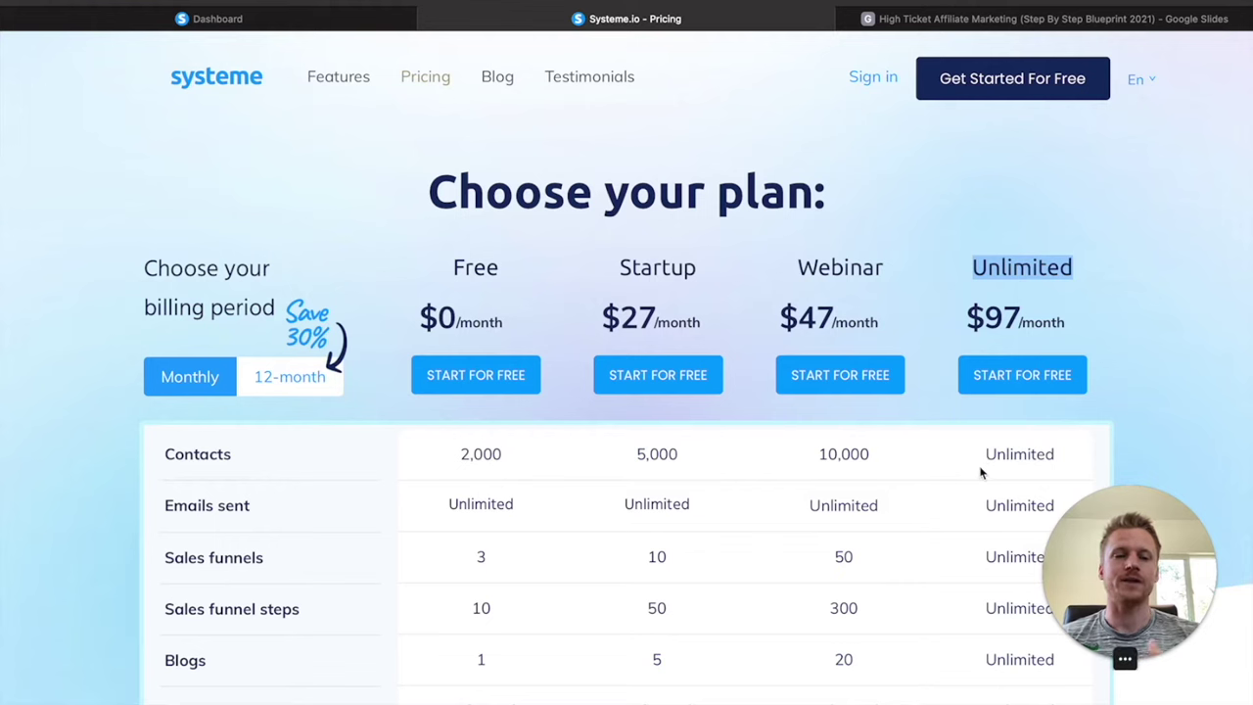
scroll(982, 474, down, 3)
drag(995, 305, 1095, 308)
drag(984, 412, 1046, 415)
scroll(1032, 402, down, 2)
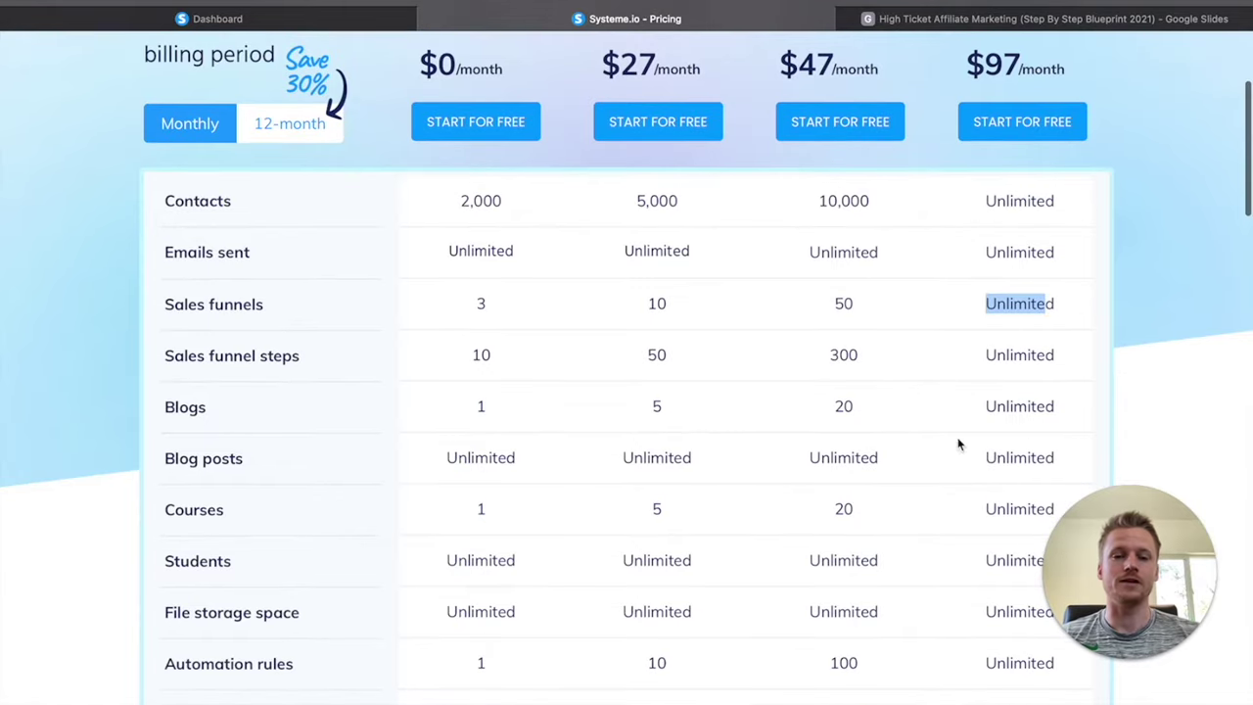
click(1006, 405)
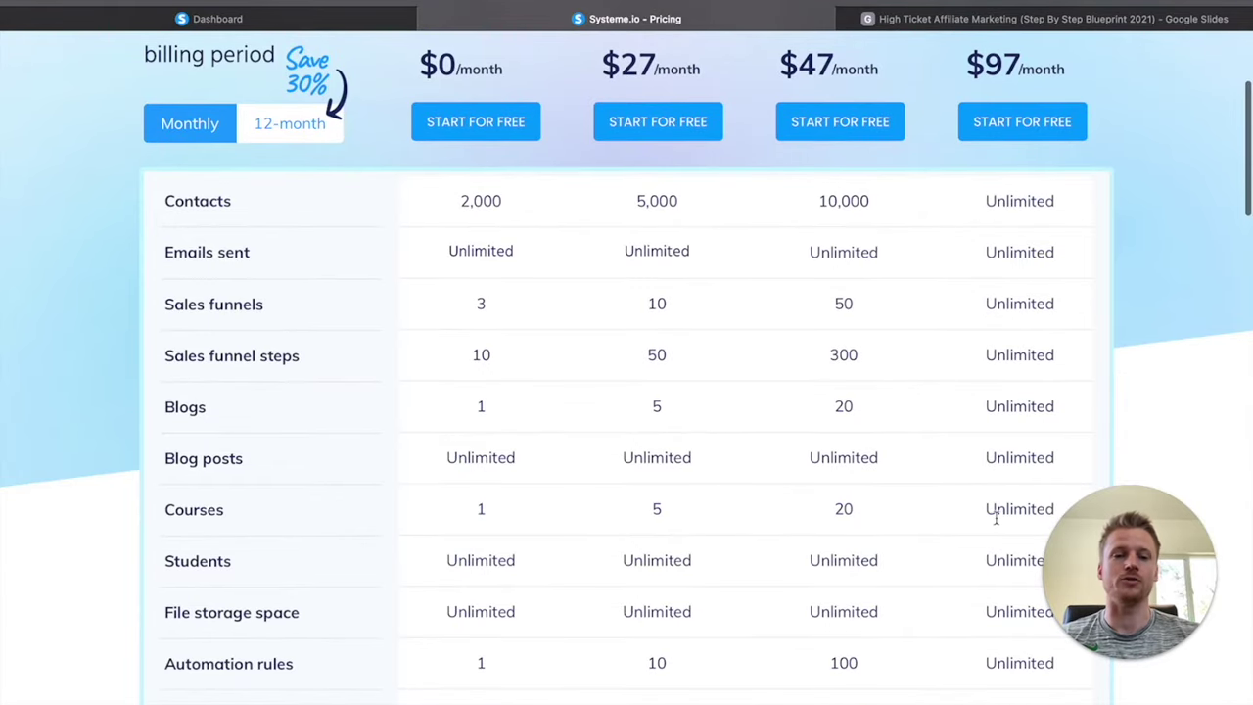
scroll(997, 517, up, 5)
scroll(997, 519, down, 1)
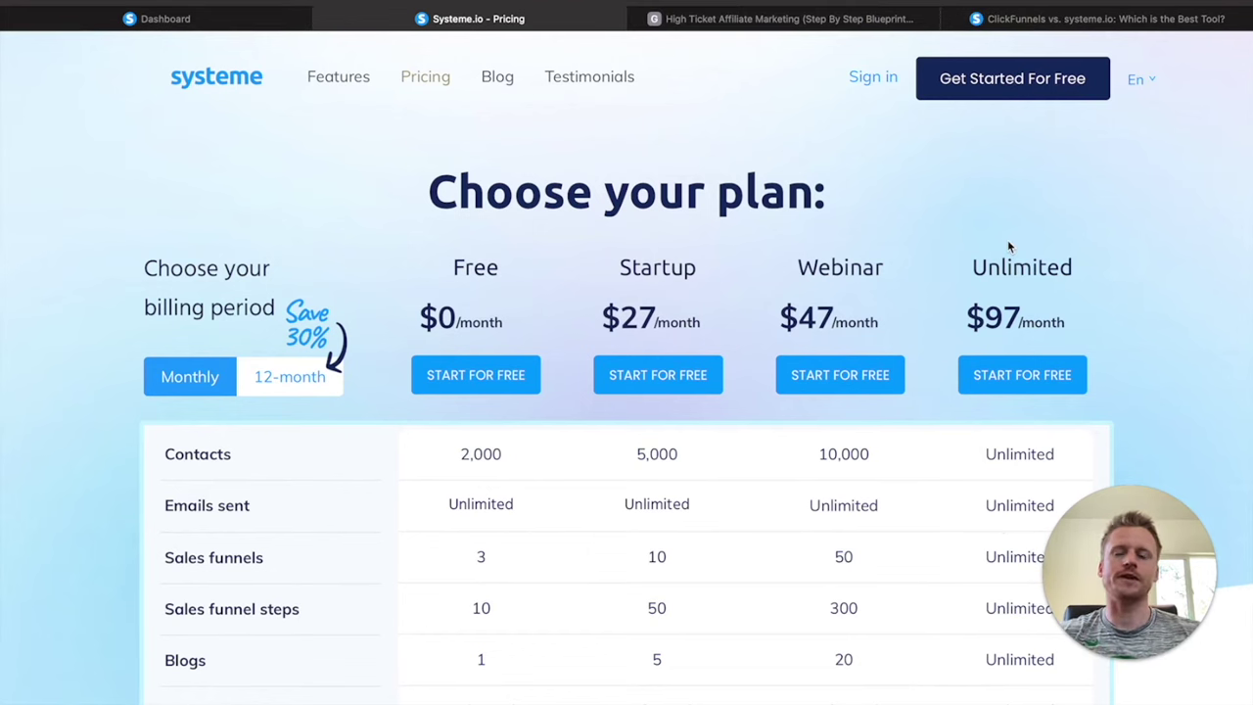
- Compare the ClickFunnels vs. systeme.io article against the Pricing tab, dismissing the article's sign-up popup
click(1128, 19)
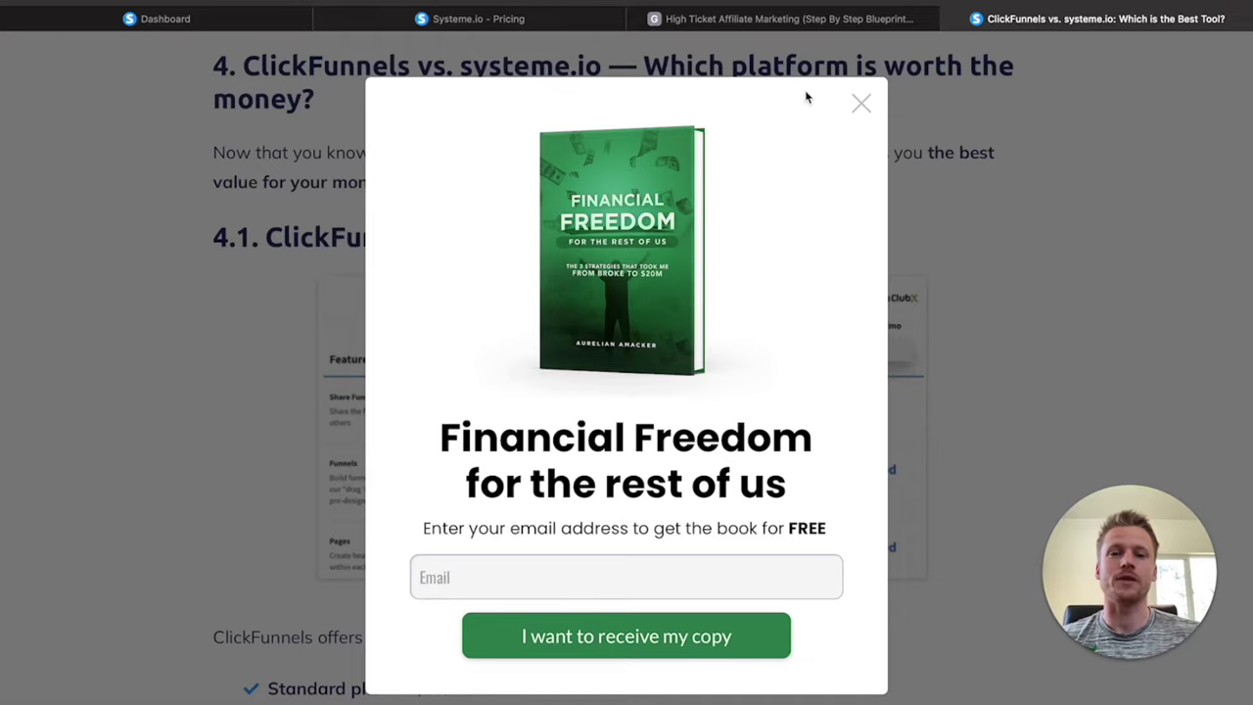
click(860, 103)
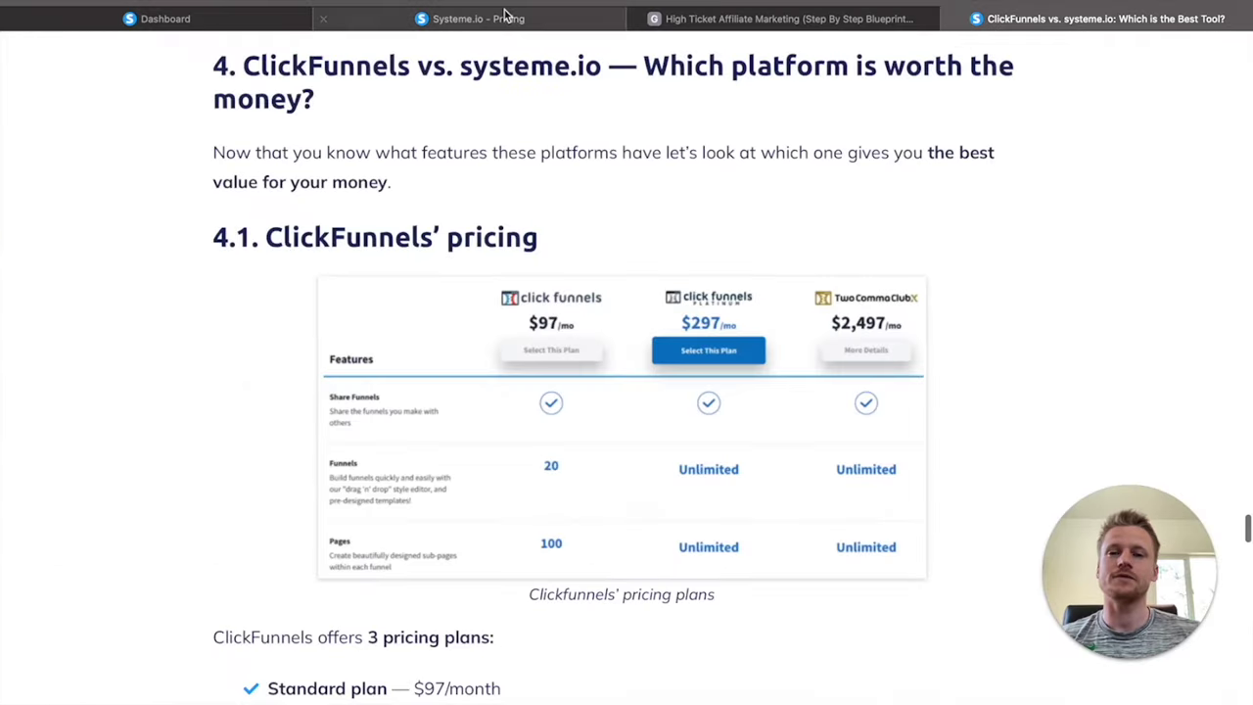
click(502, 22)
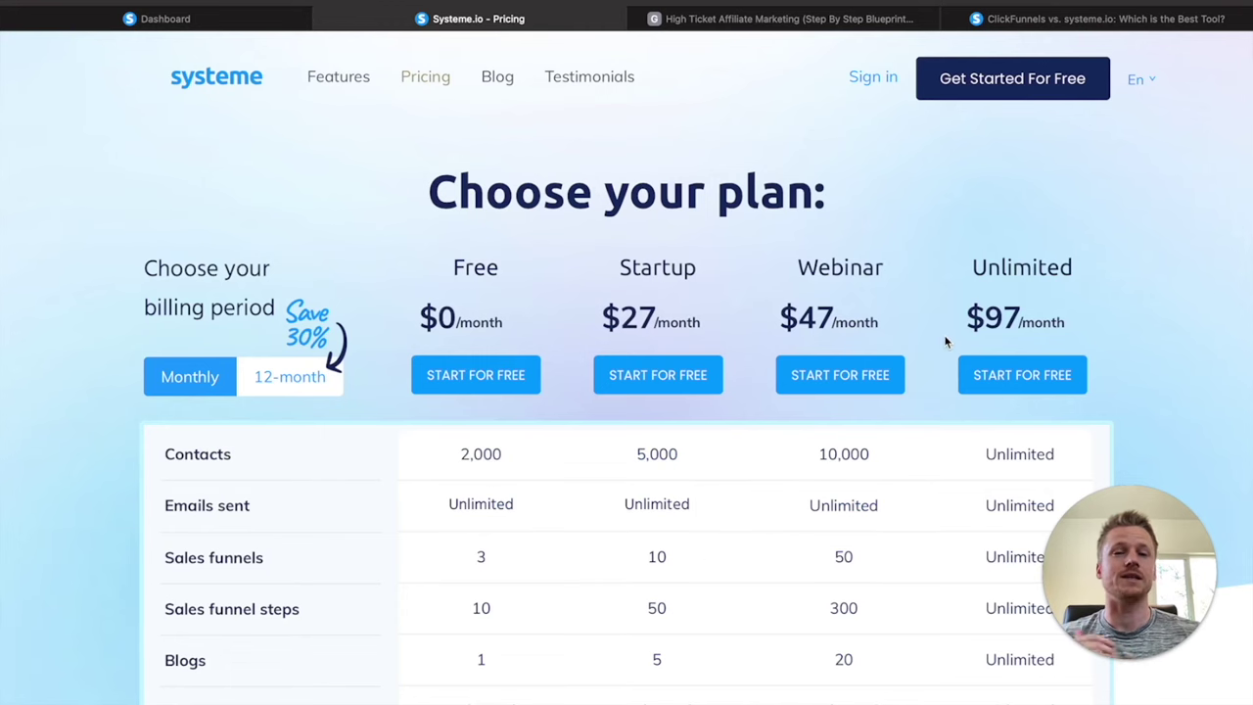
click(1093, 23)
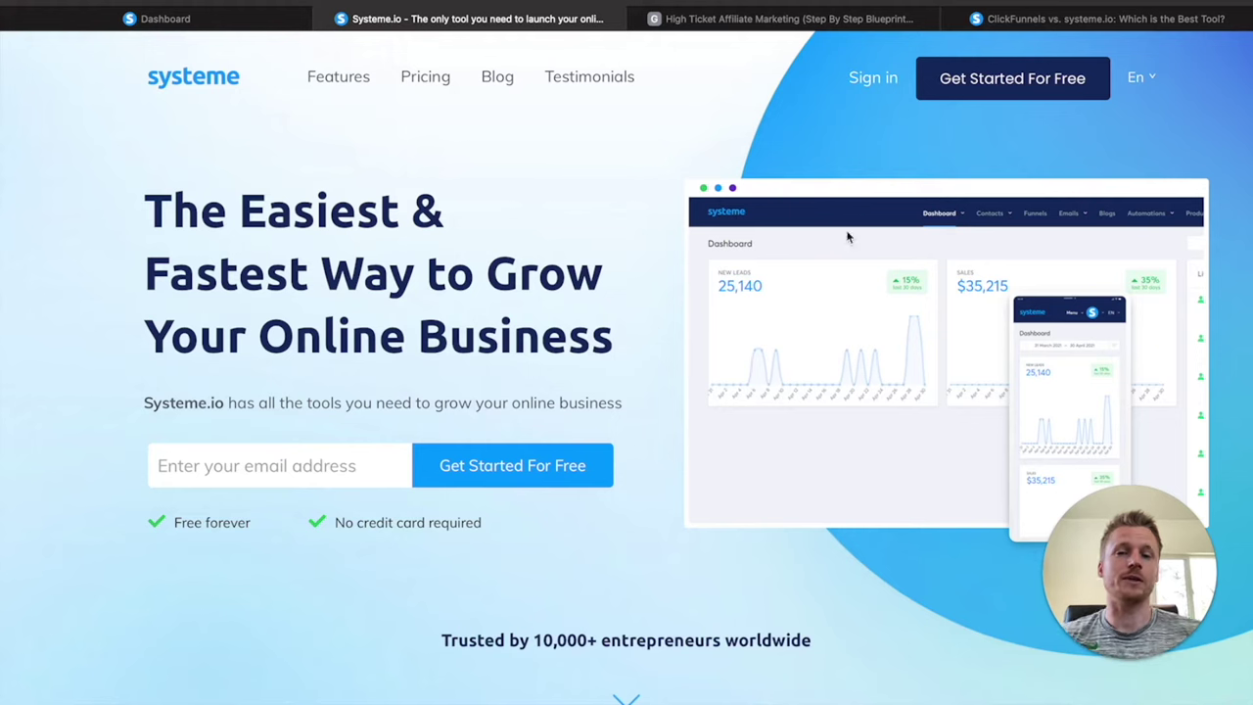
- Sign in to the account and look over the Dashboard and Contacts menus
click(872, 78)
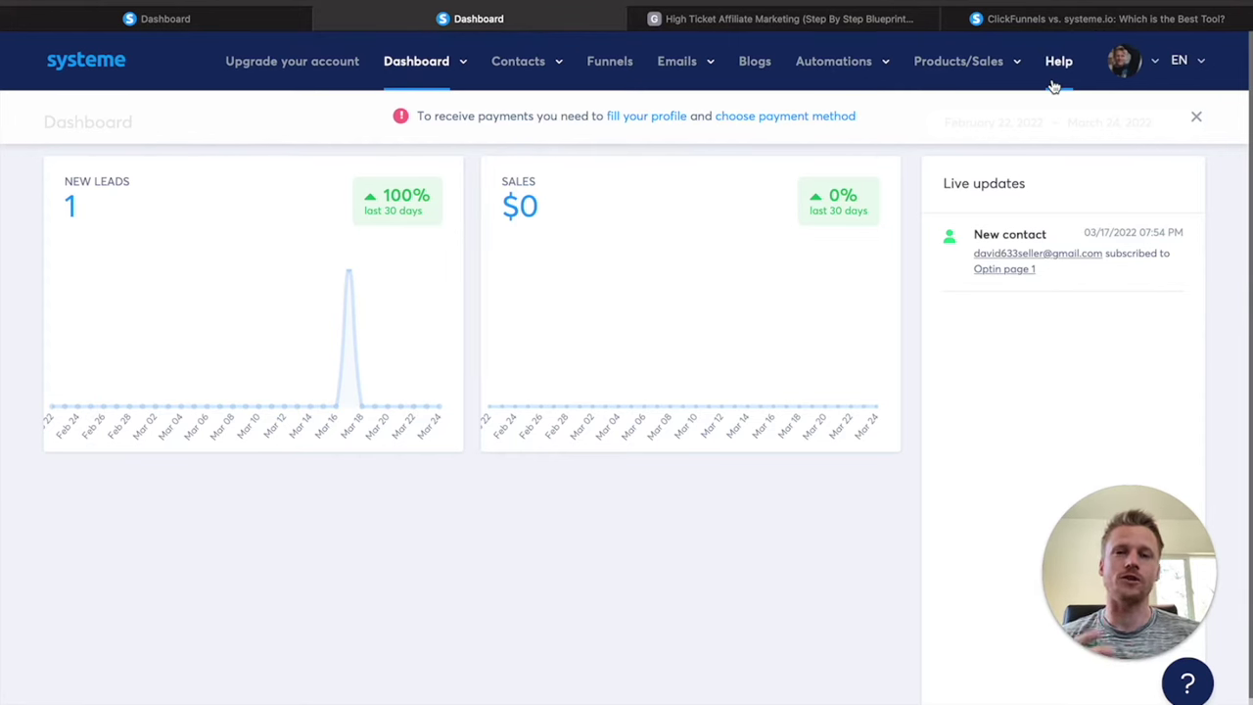
mouse_move(421, 63)
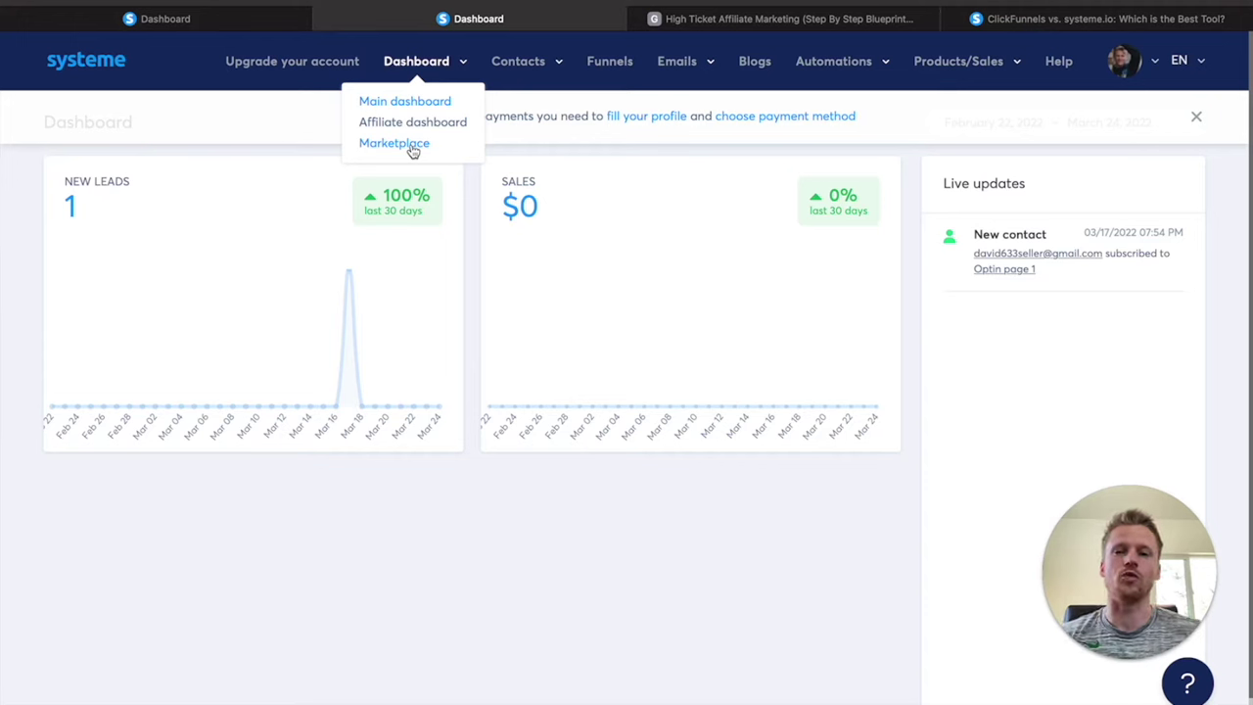
mouse_move(541, 80)
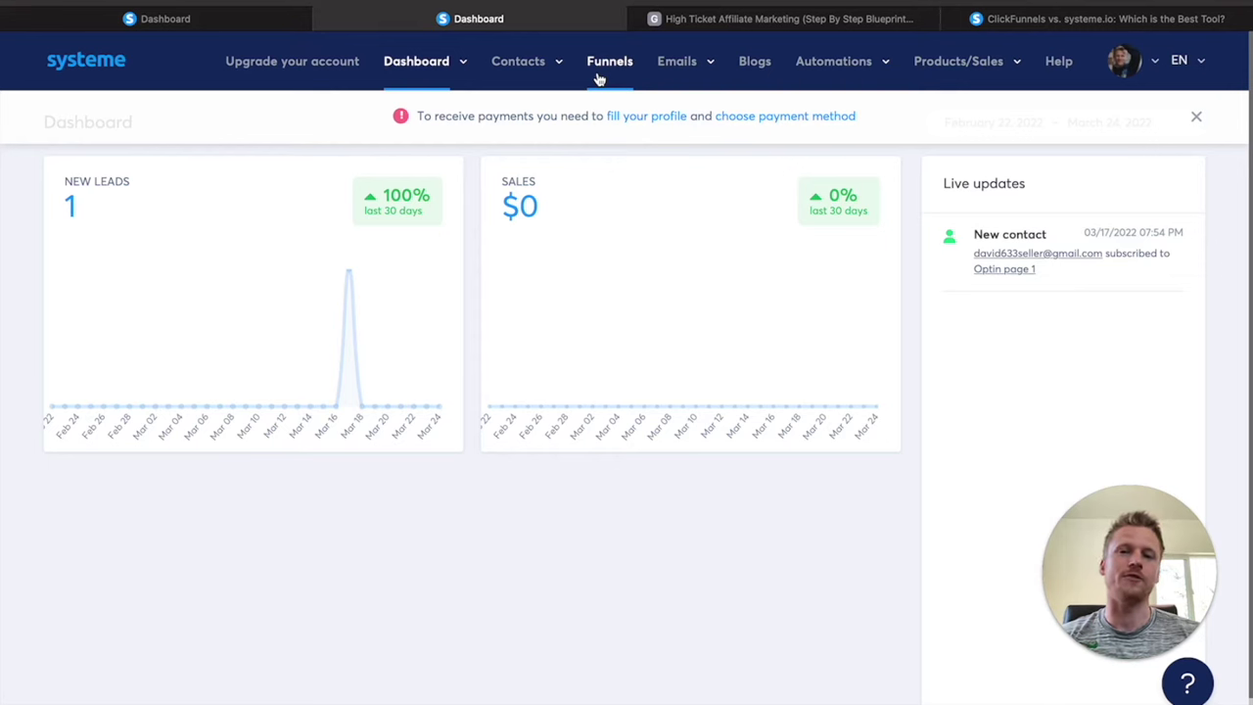
mouse_move(691, 58)
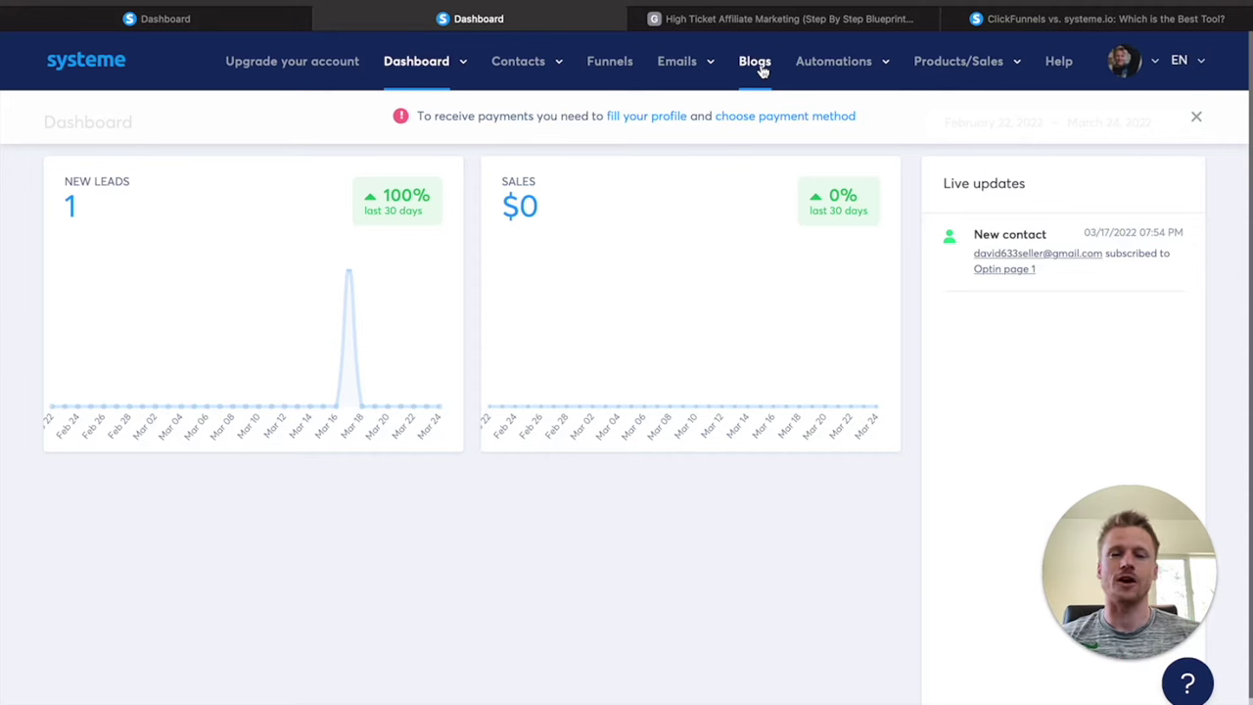
mouse_move(834, 60)
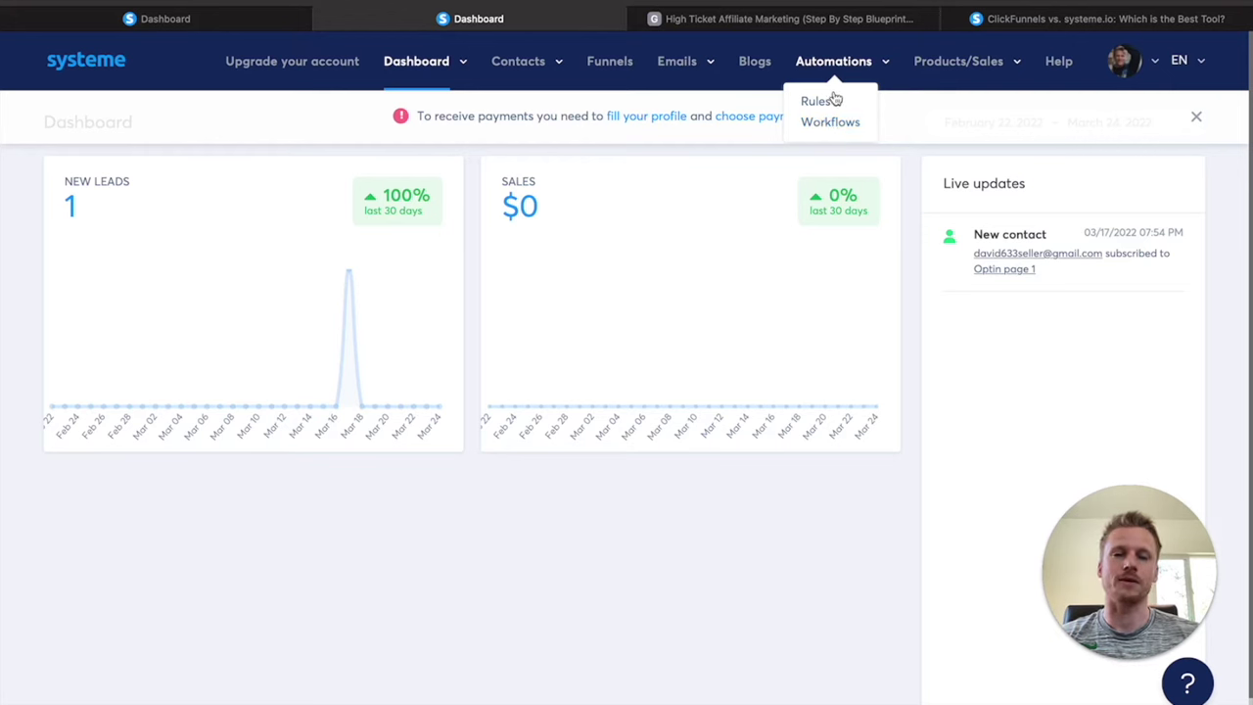
mouse_move(962, 84)
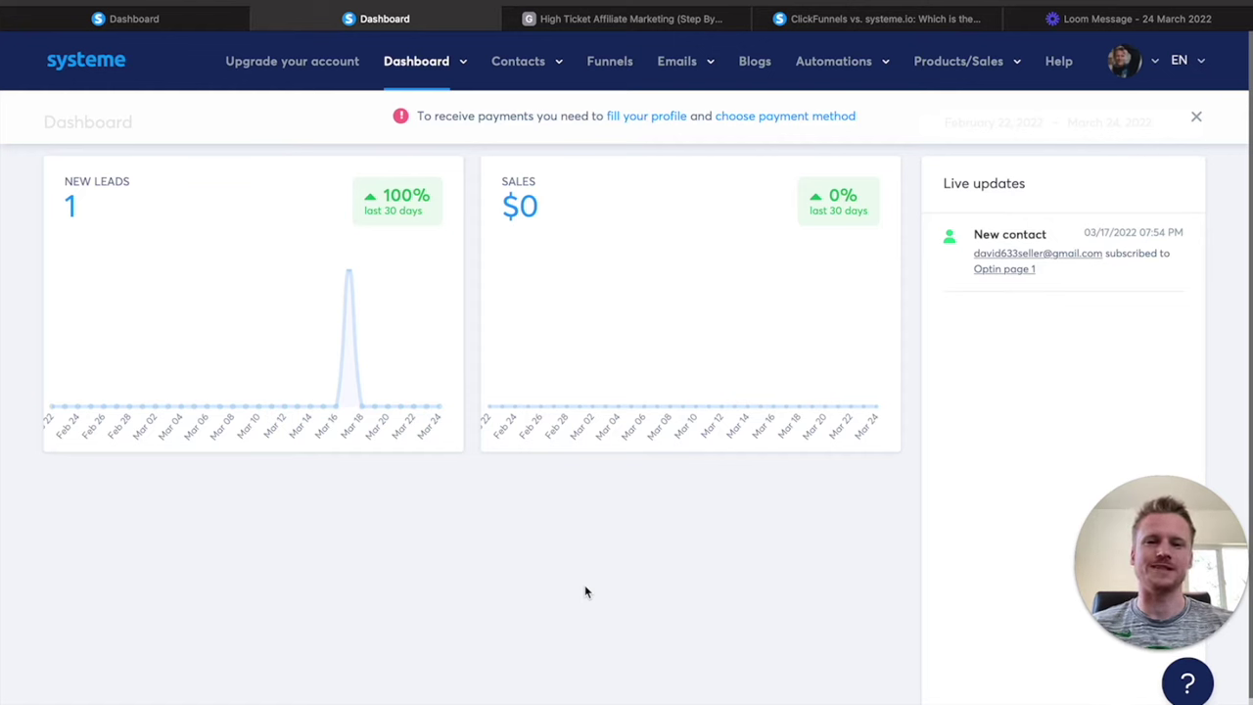
- Start a new funnel named 'Test Optin' with the Build an audience goal
click(603, 68)
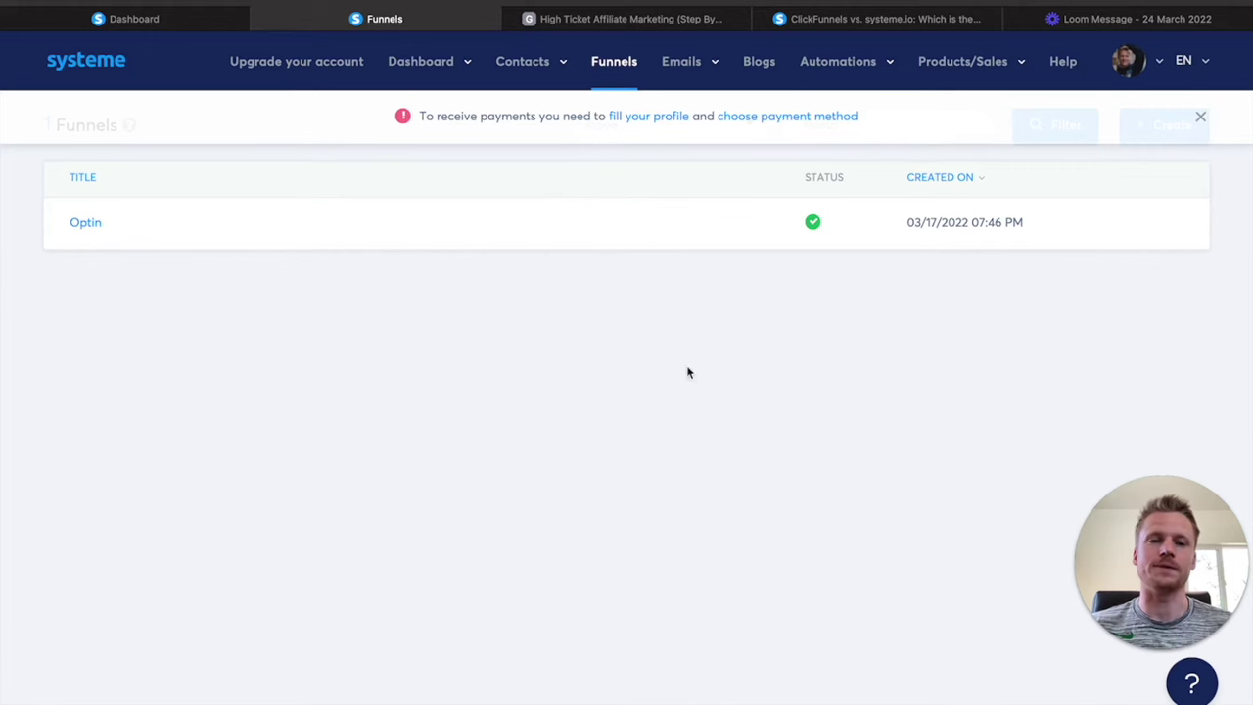
click(1199, 117)
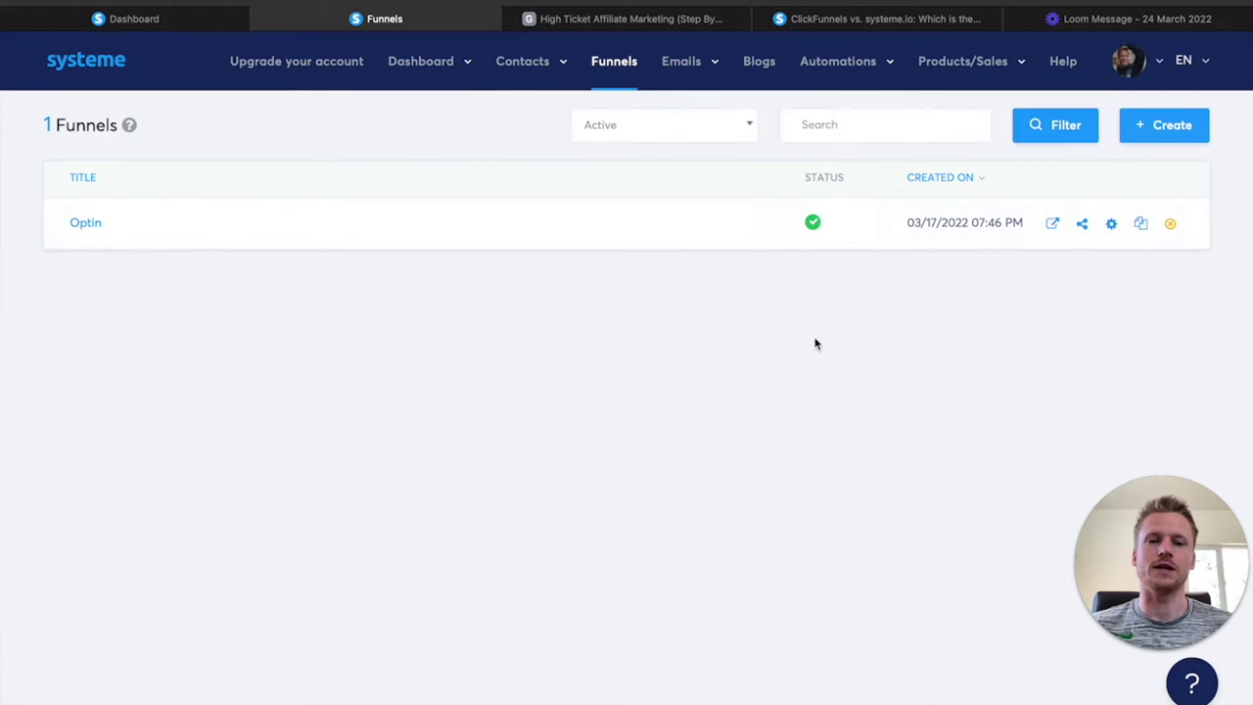
click(1174, 127)
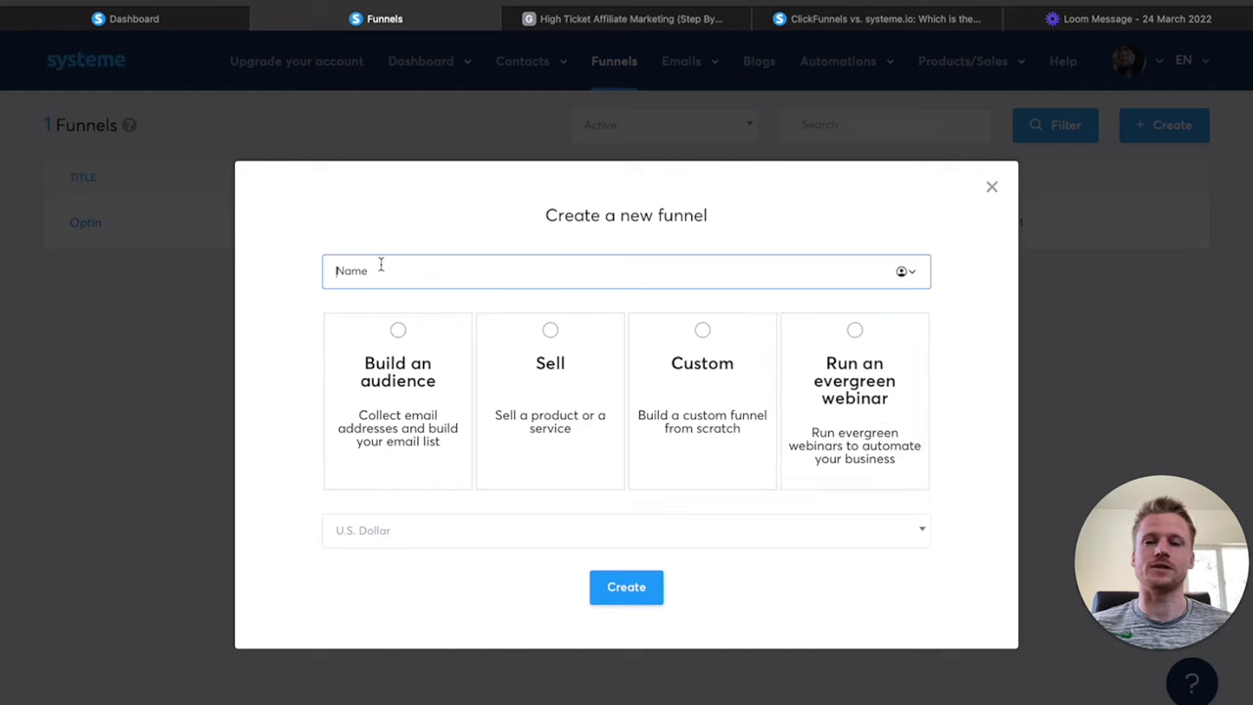
text(Test Op)
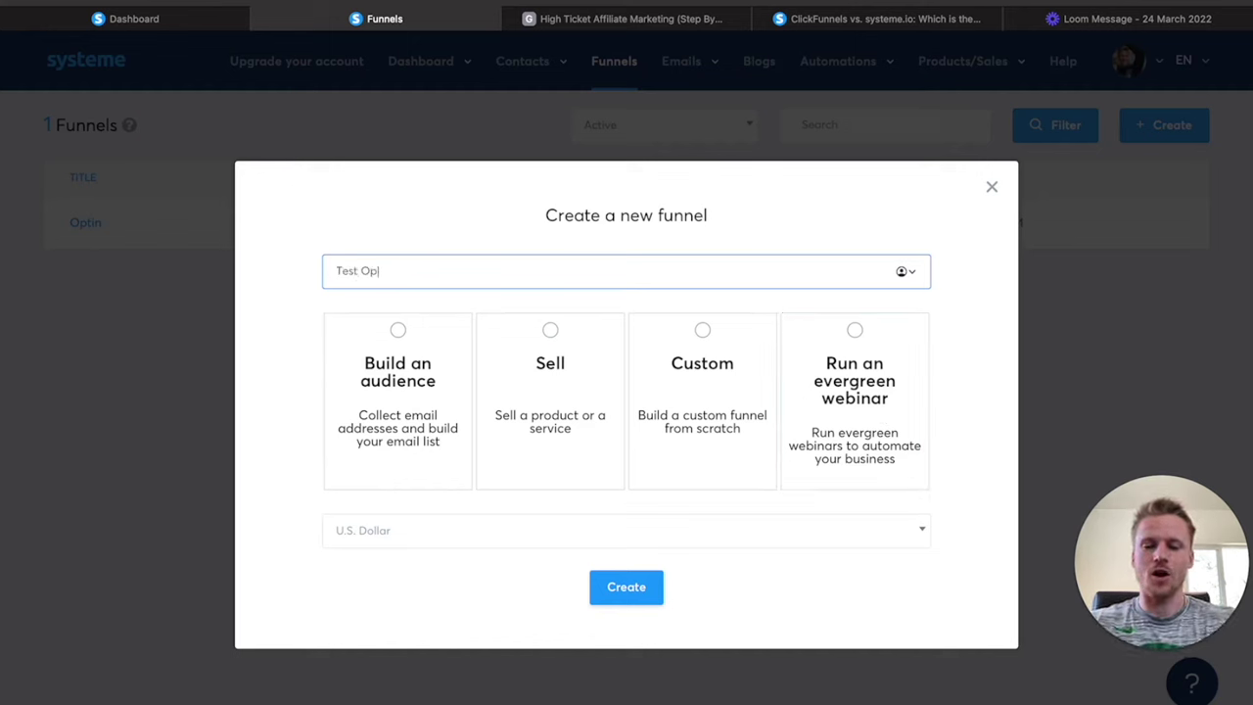
text(tin)
click(413, 350)
- Create the Test Optin funnel and pick the green mountain 'sell on autopilot' template for its Squeeze page
click(634, 594)
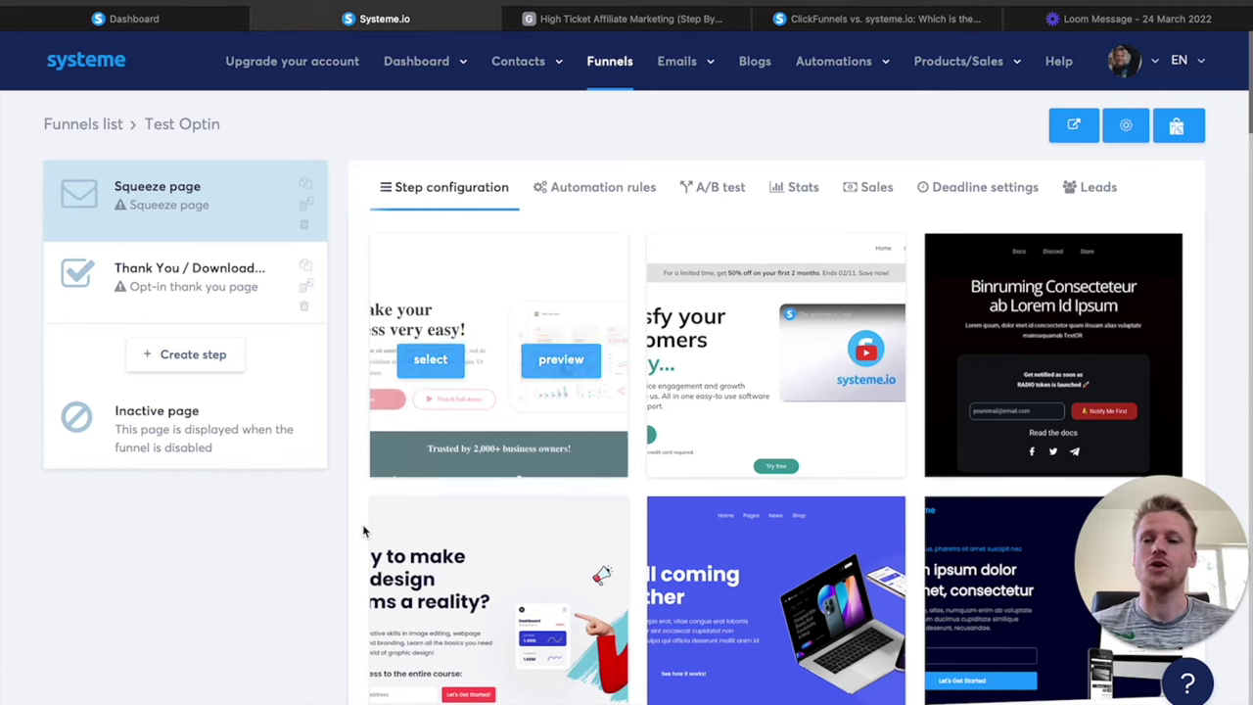
mouse_move(747, 434)
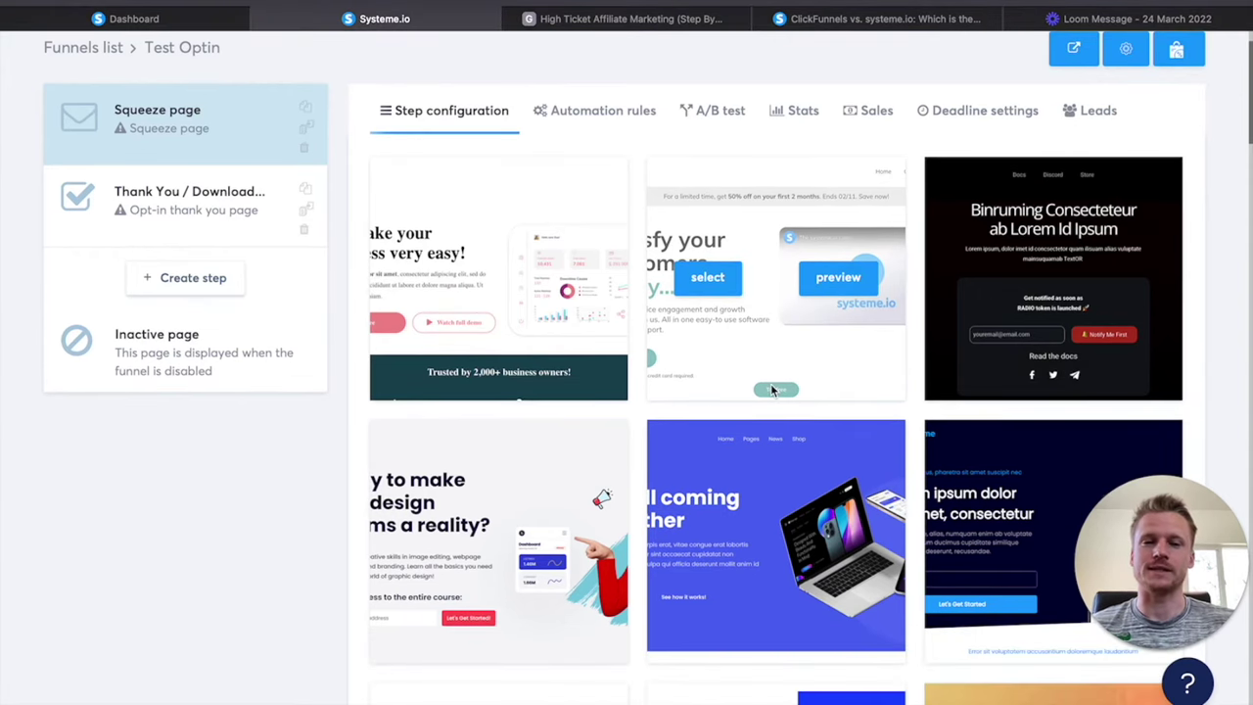
scroll(901, 377, down, 3)
scroll(900, 377, down, 3)
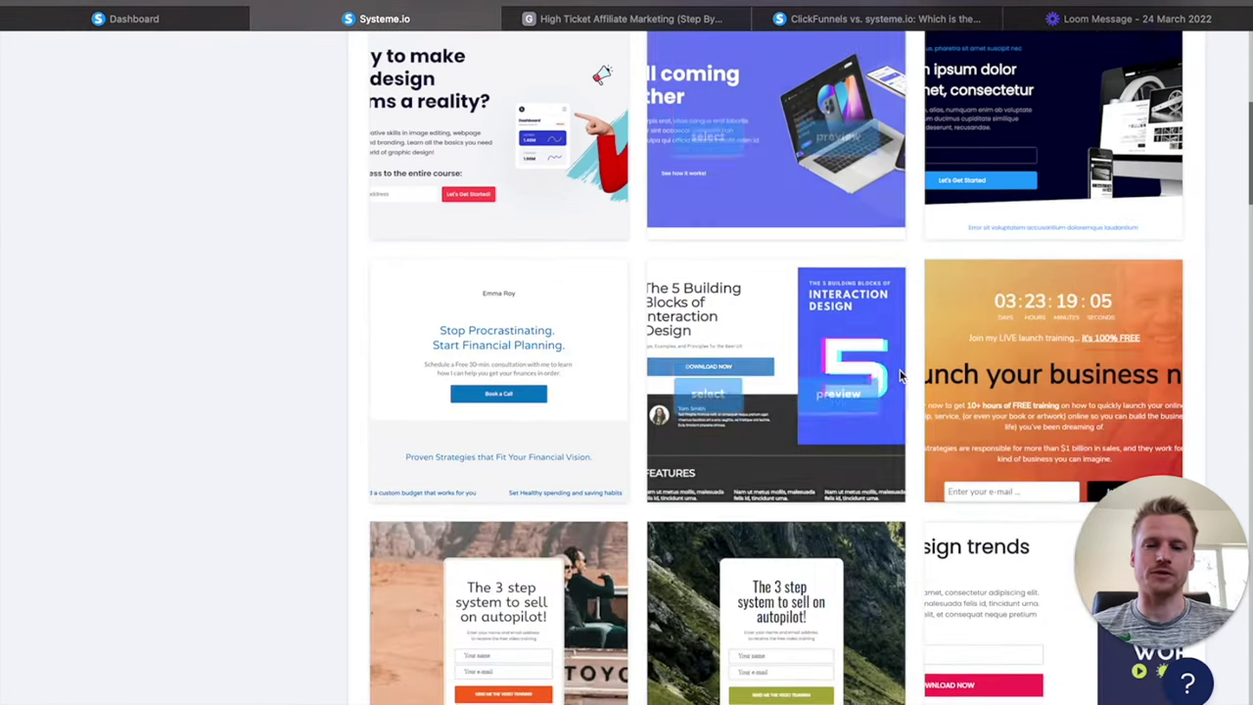
scroll(851, 507, down, 2)
scroll(852, 507, down, 5)
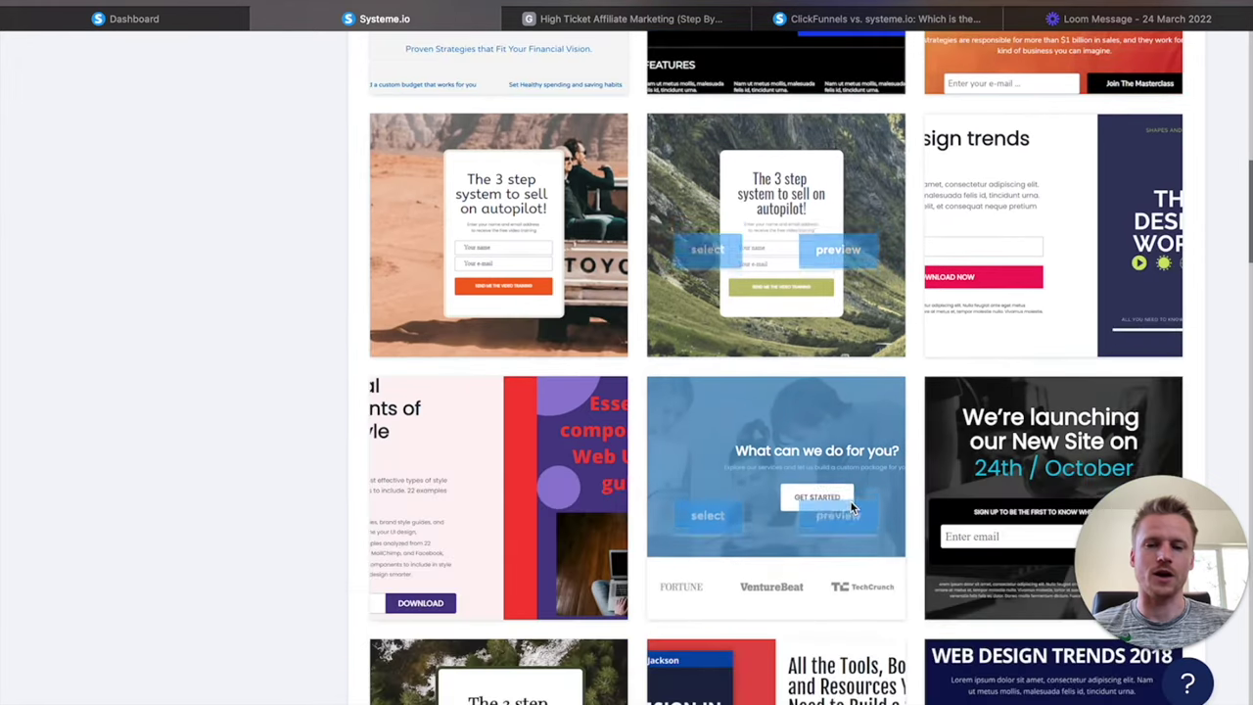
scroll(852, 511, down, 3)
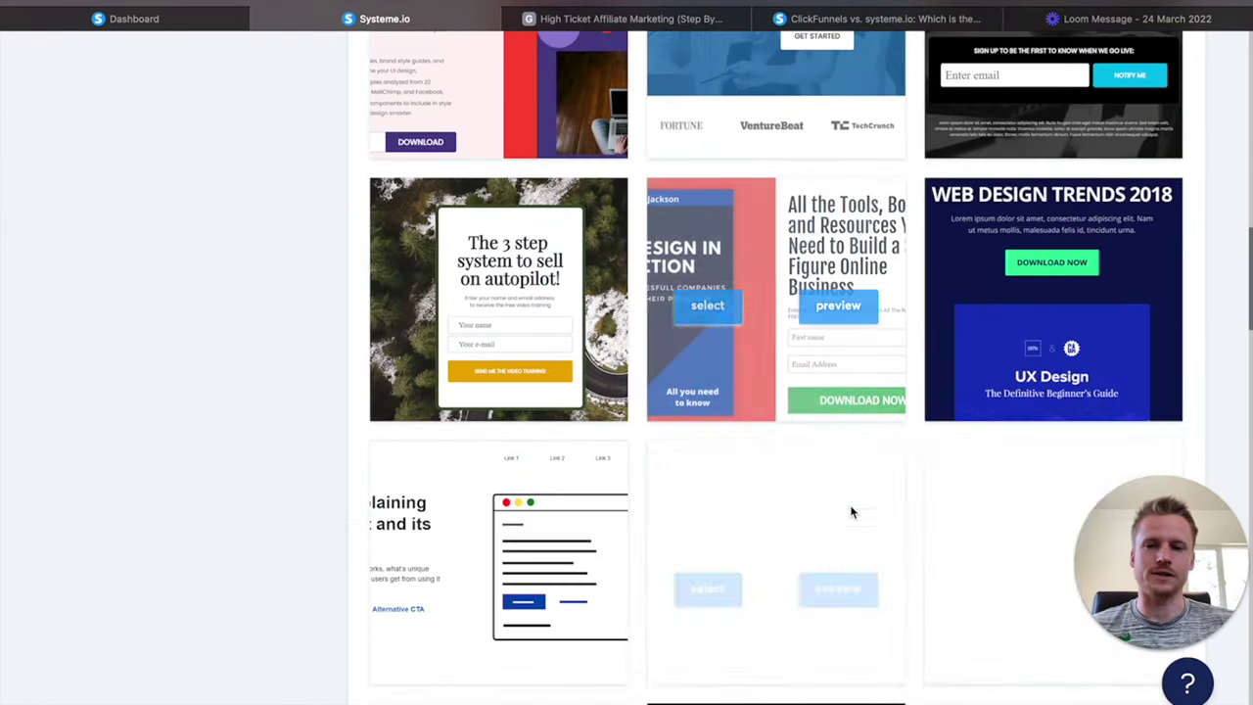
scroll(785, 470, down, 2)
scroll(785, 470, down, 2)
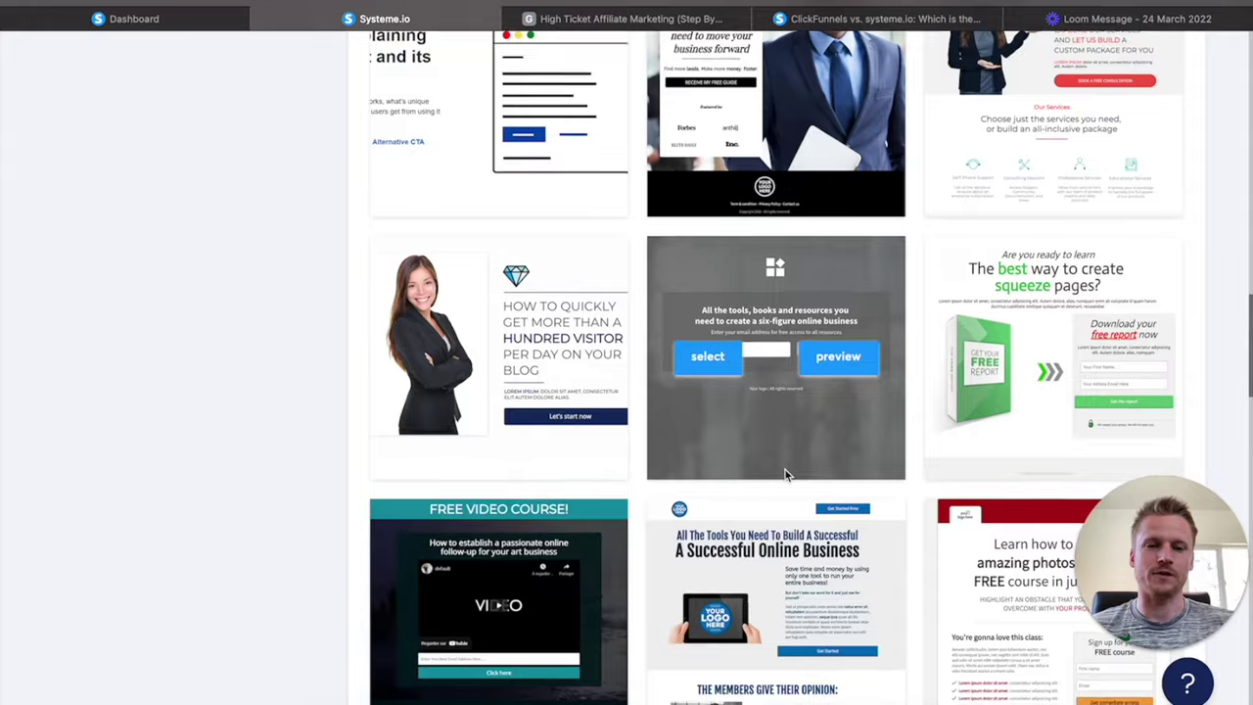
scroll(785, 470, up, 3)
scroll(785, 469, up, 4)
scroll(785, 473, up, 2)
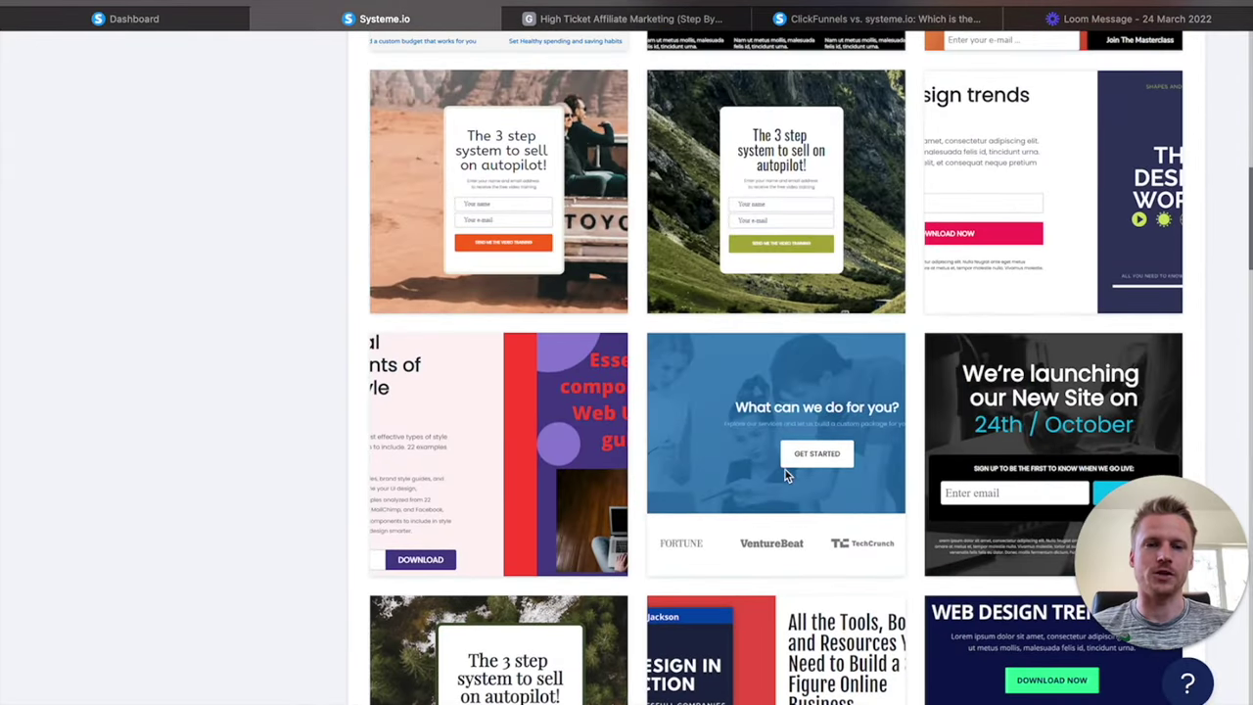
mouse_move(720, 202)
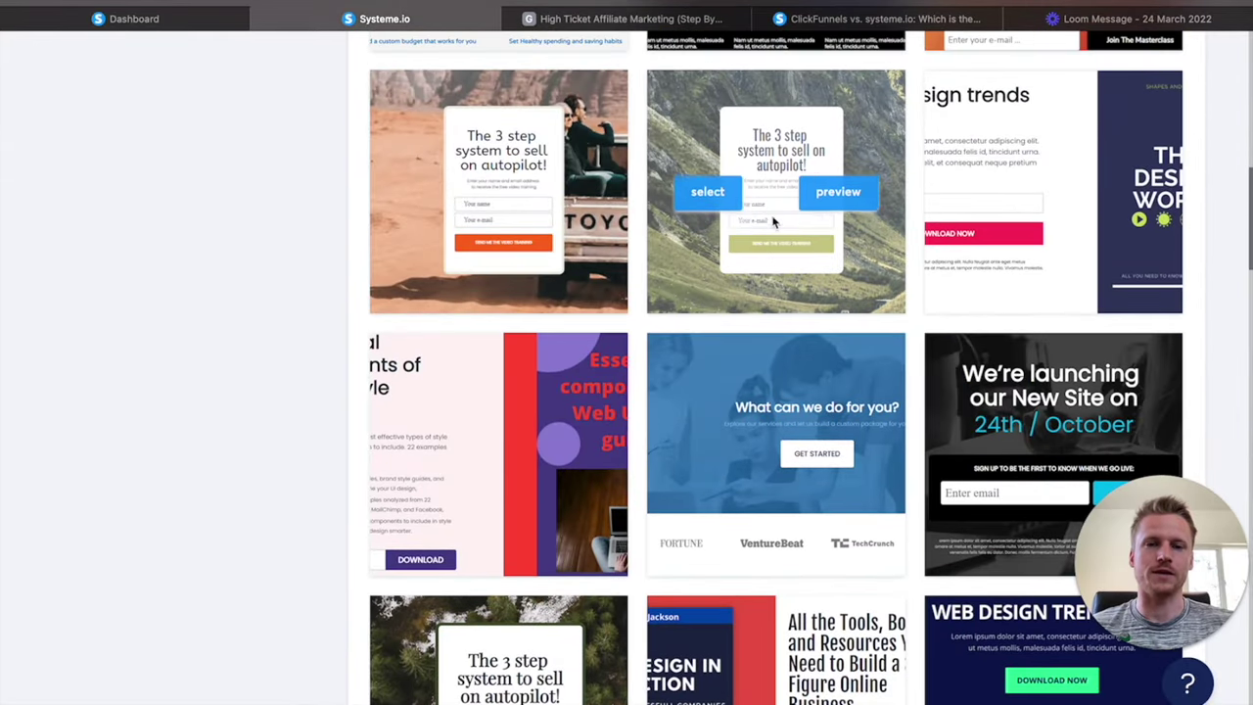
click(719, 202)
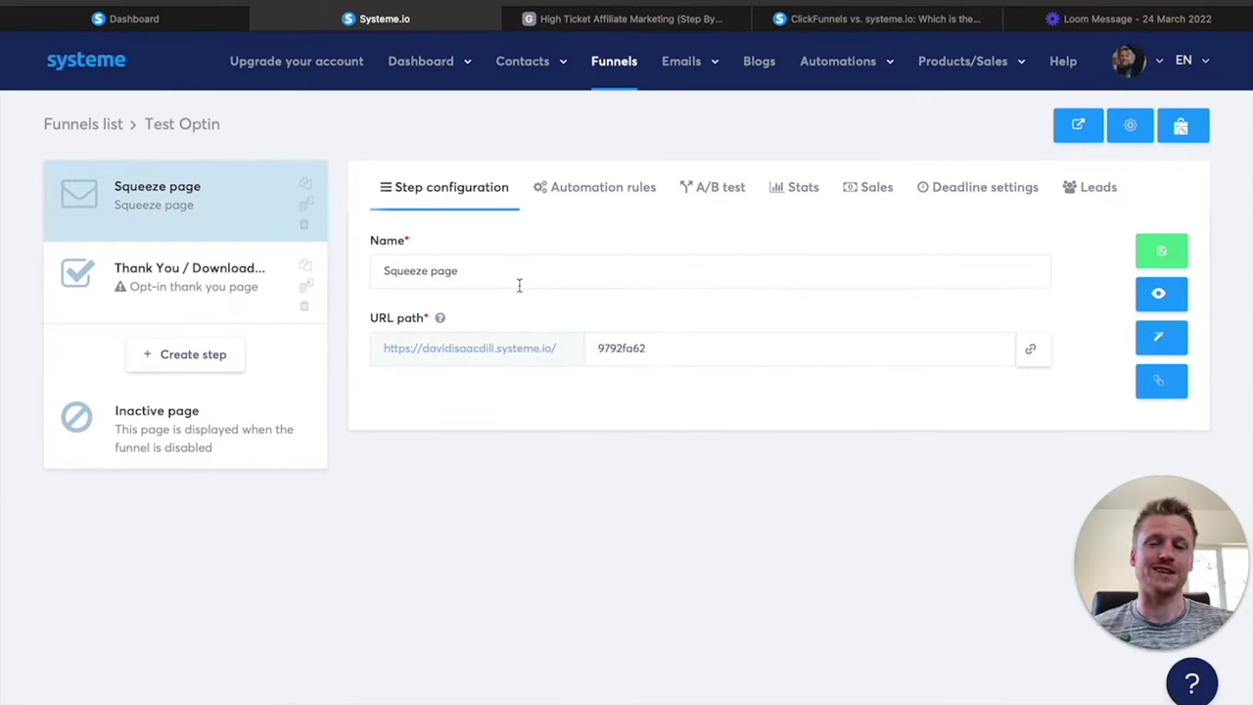
- Rename the squeeze page step to 'Test optin funnel'
drag(467, 274, 372, 273)
text(Test optin)
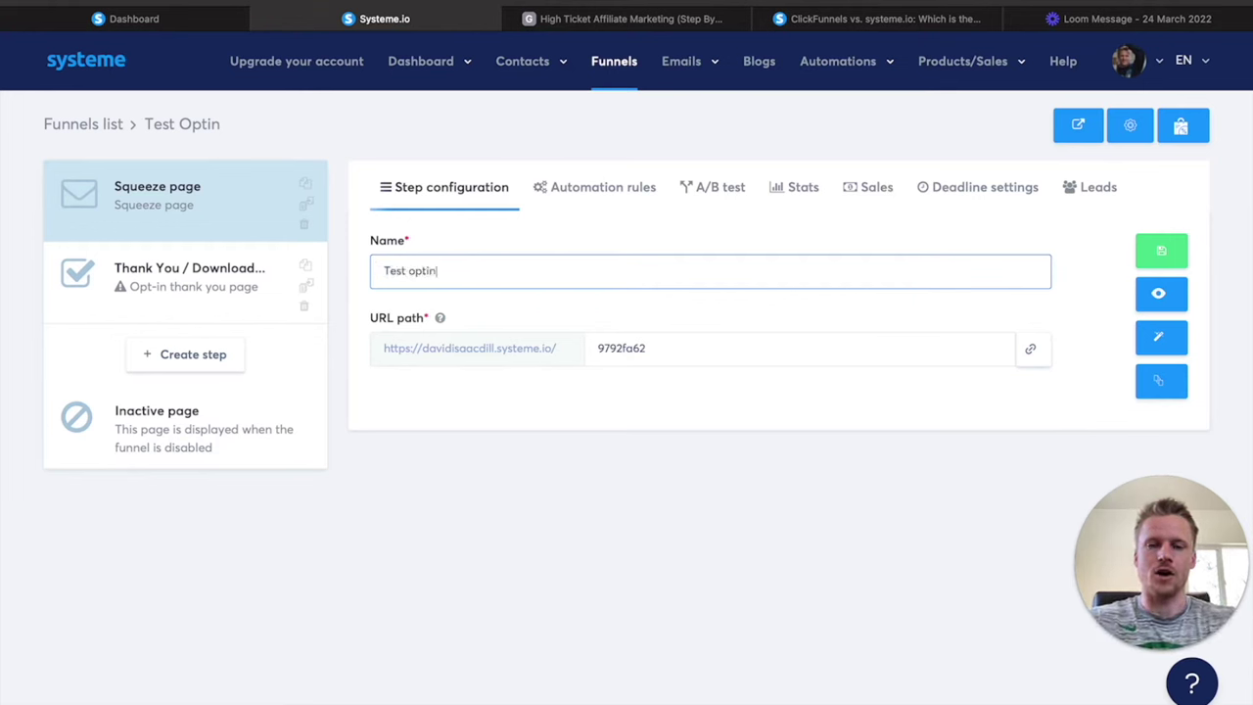
key(BackSpace)
text(on funnel)
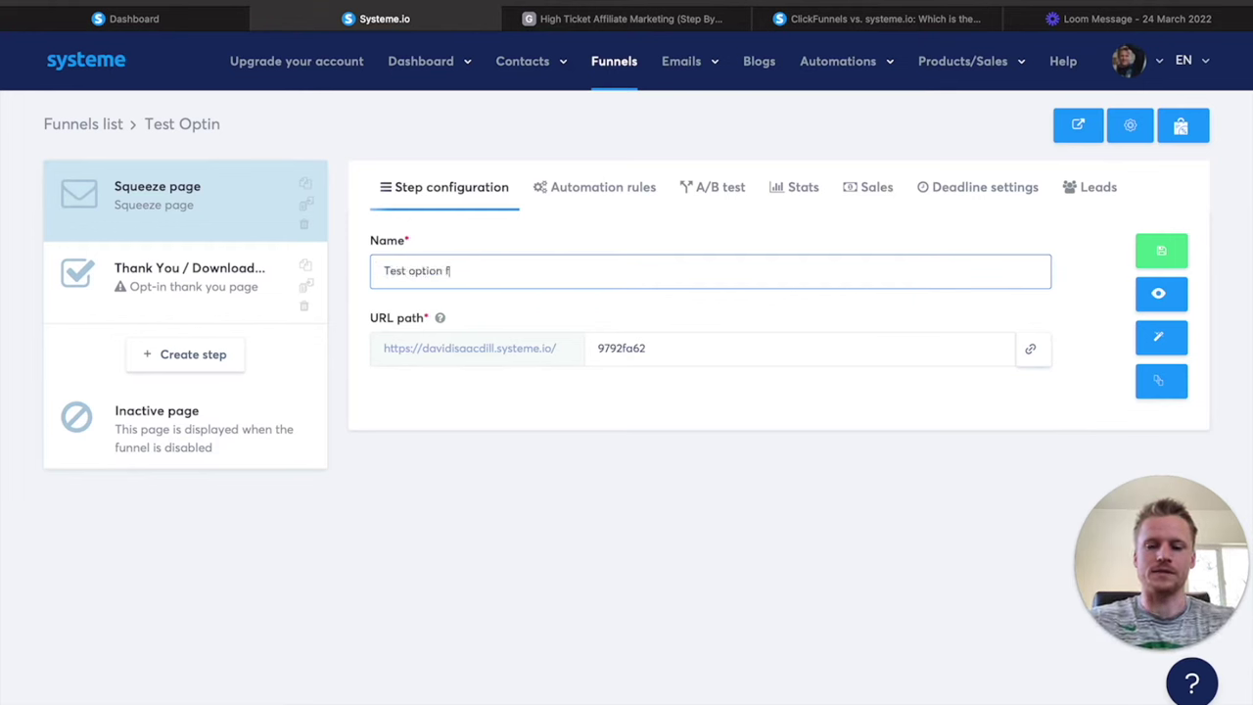
- Change the step's URL path to testoptin and open the page in the editor
click(716, 356)
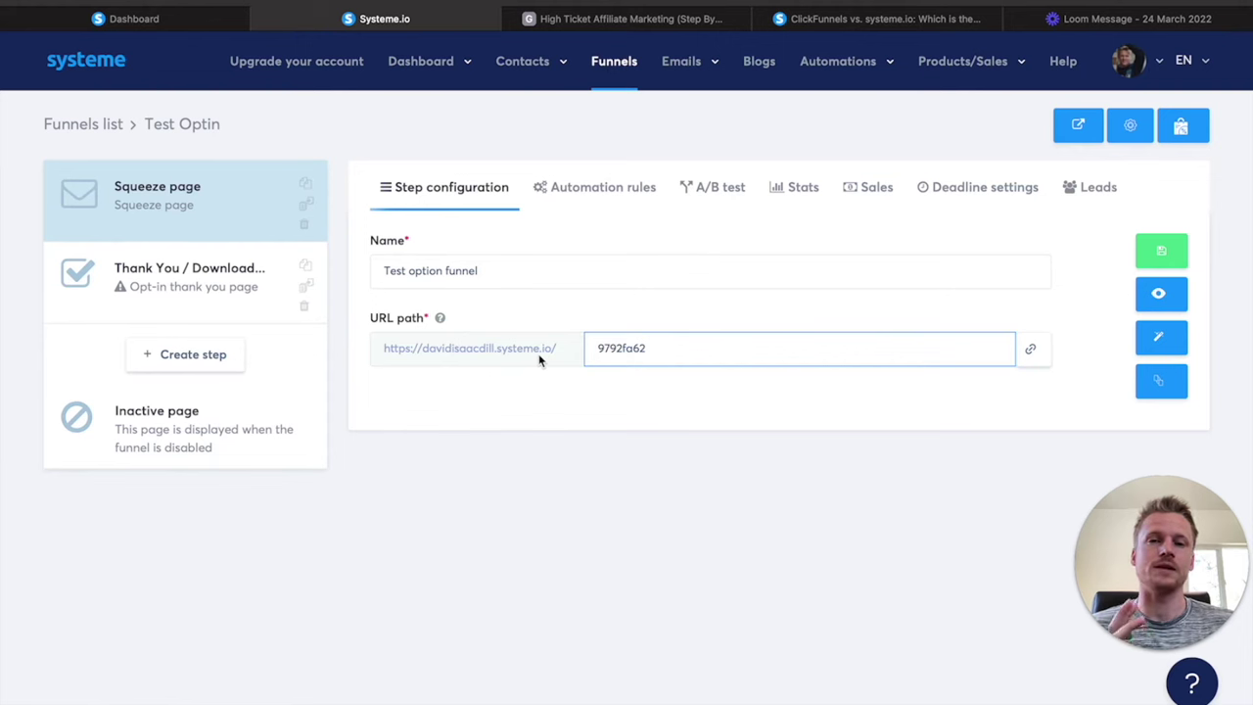
drag(679, 347, 550, 352)
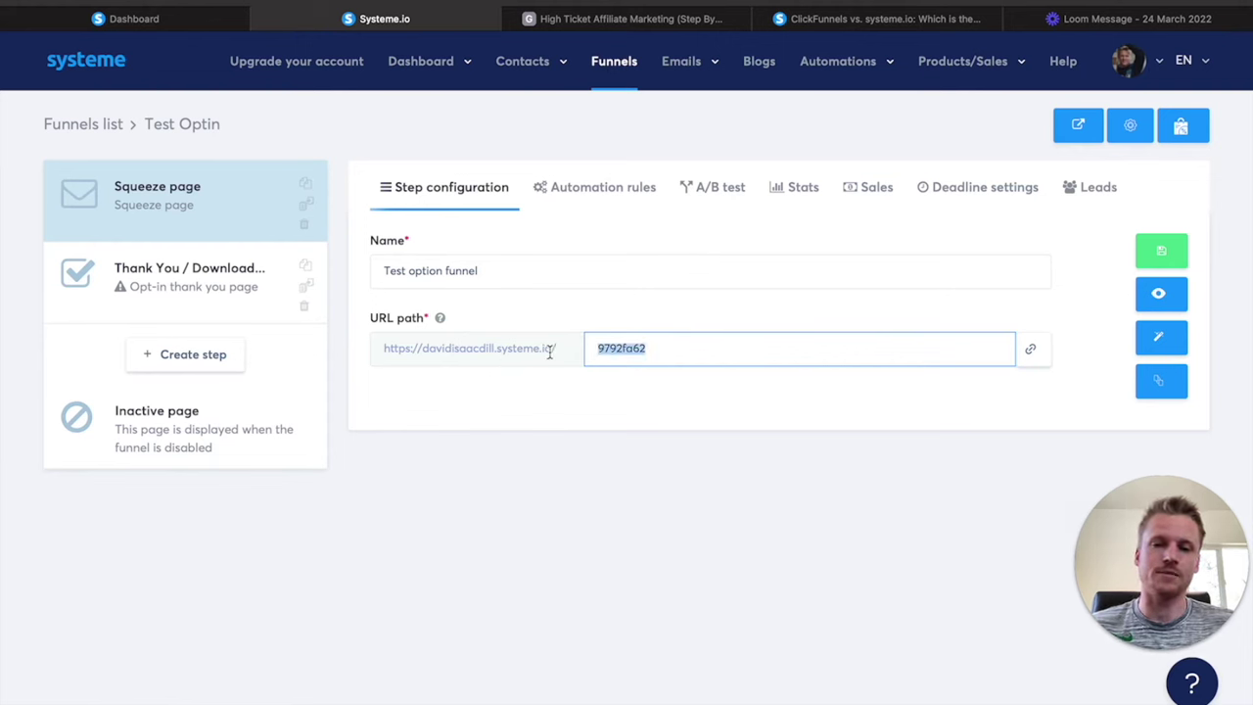
text(test)
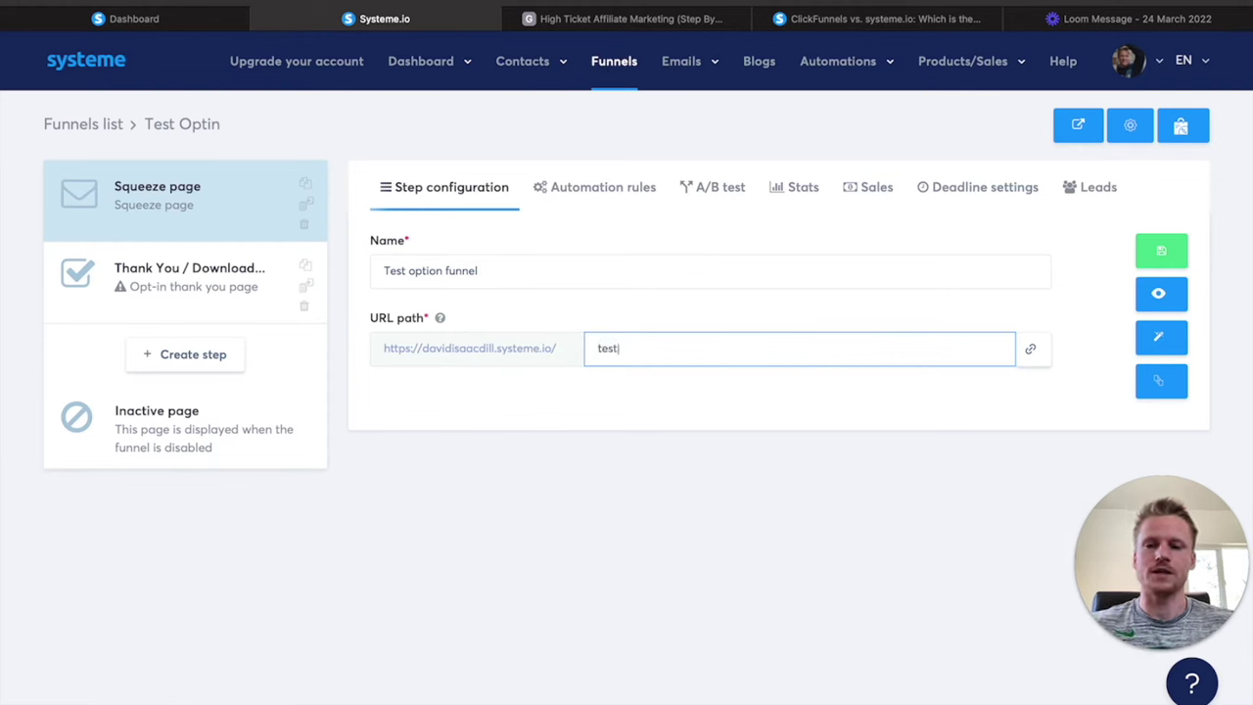
text(optin)
click(676, 417)
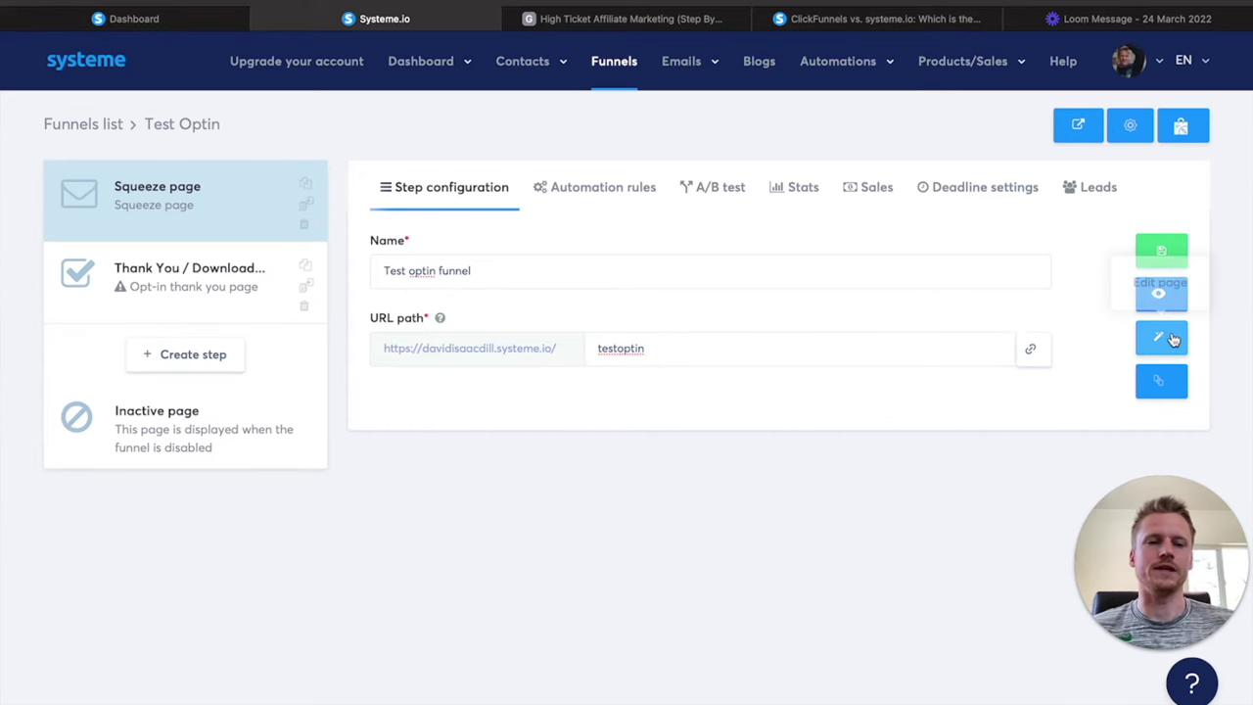
click(1161, 338)
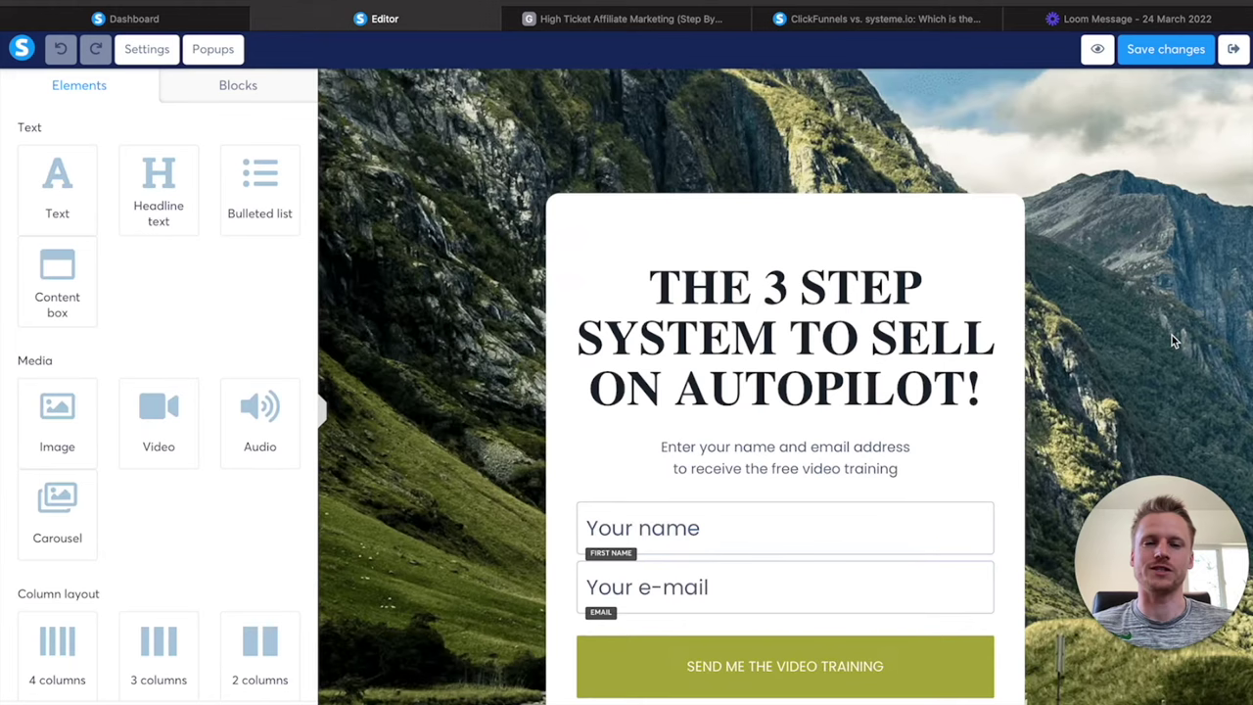
- Rewrite the headline as 'Sign Up For Our Free Email Course On Affiliate Marketing'
click(848, 335)
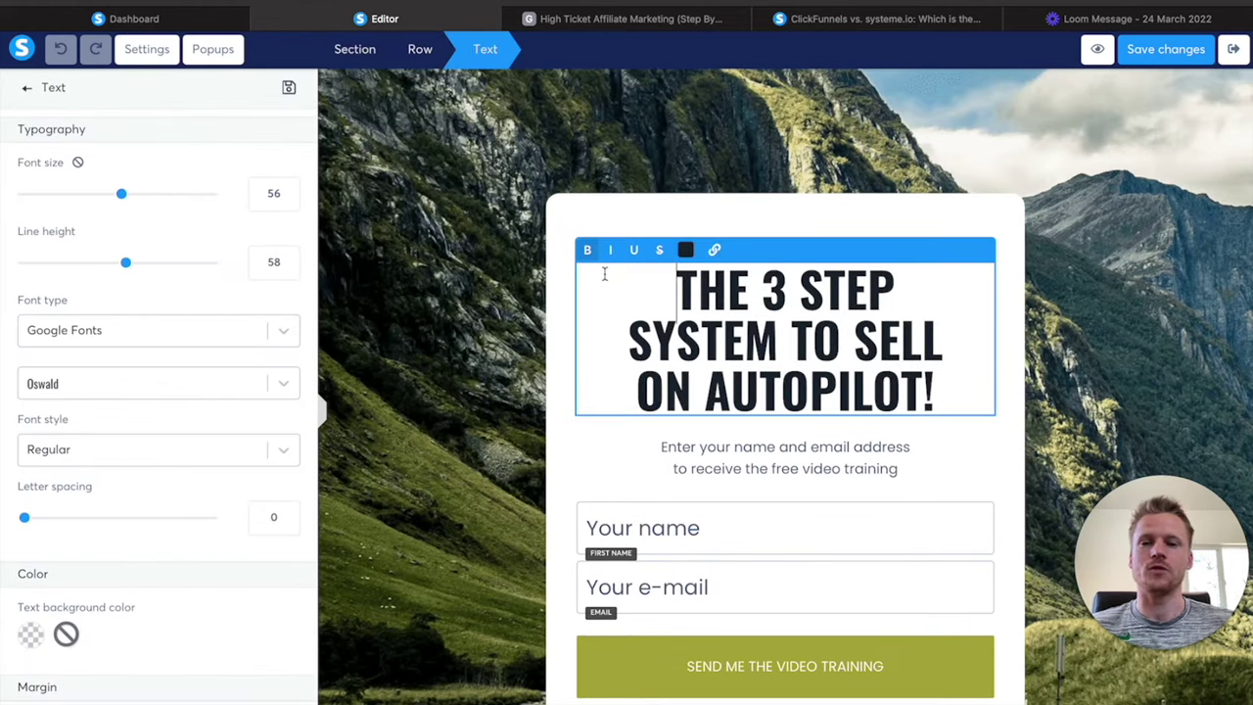
triple_click(784, 390)
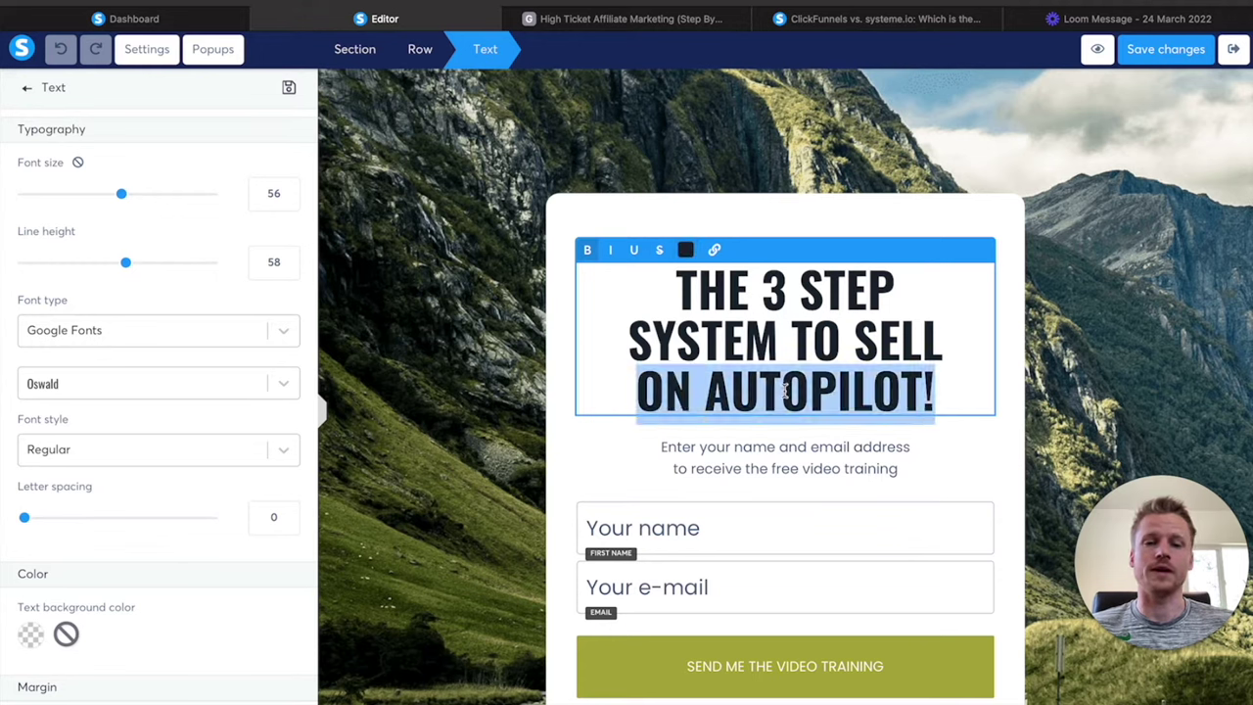
click(938, 387)
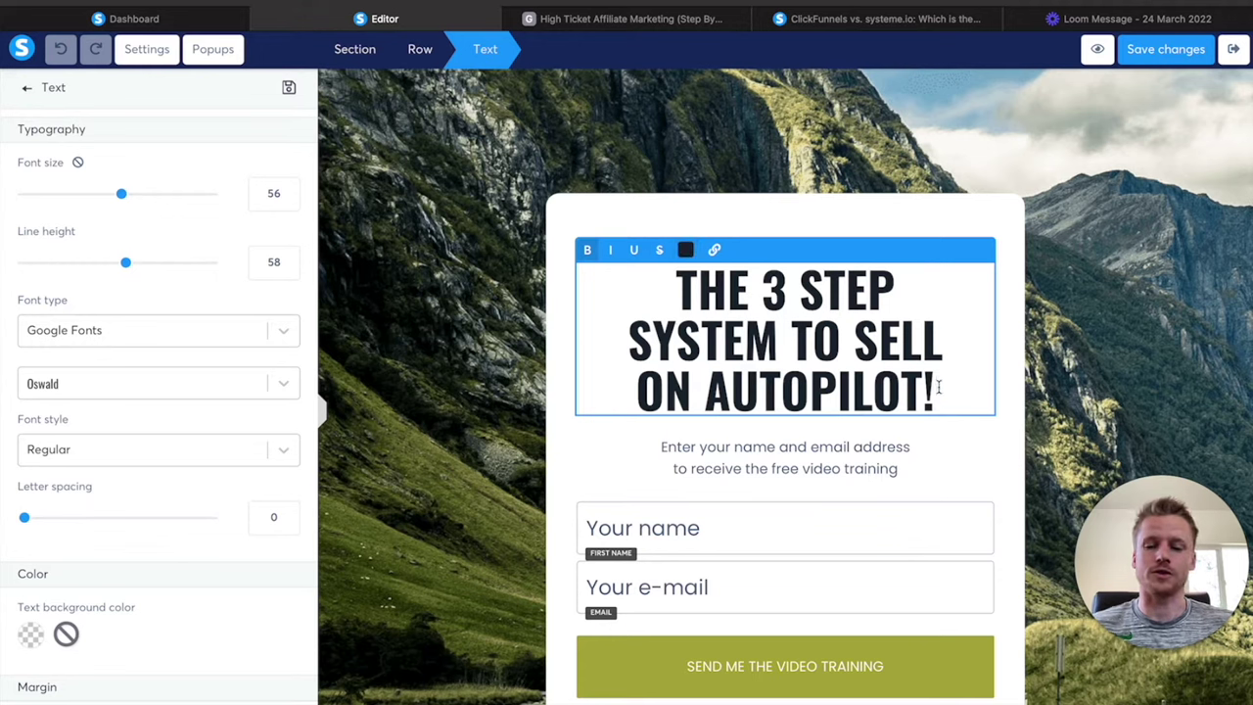
key(ctrl+a)
key(BackSpace)
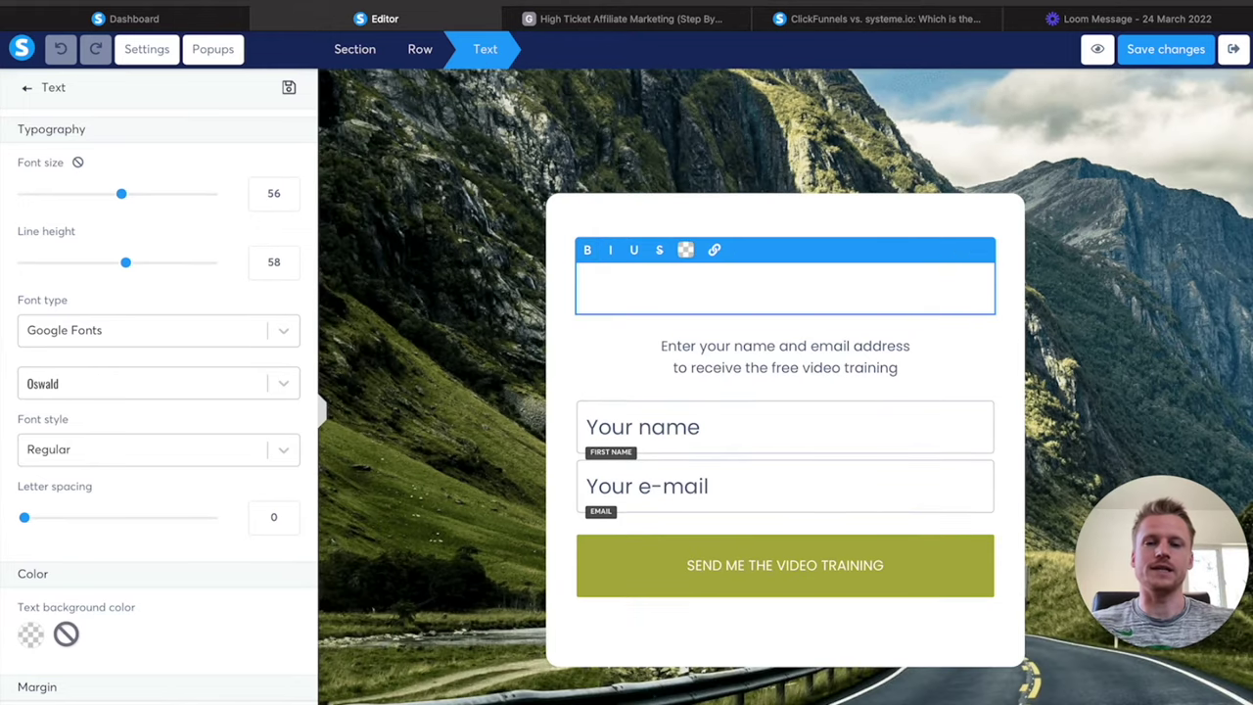
text(Sing)
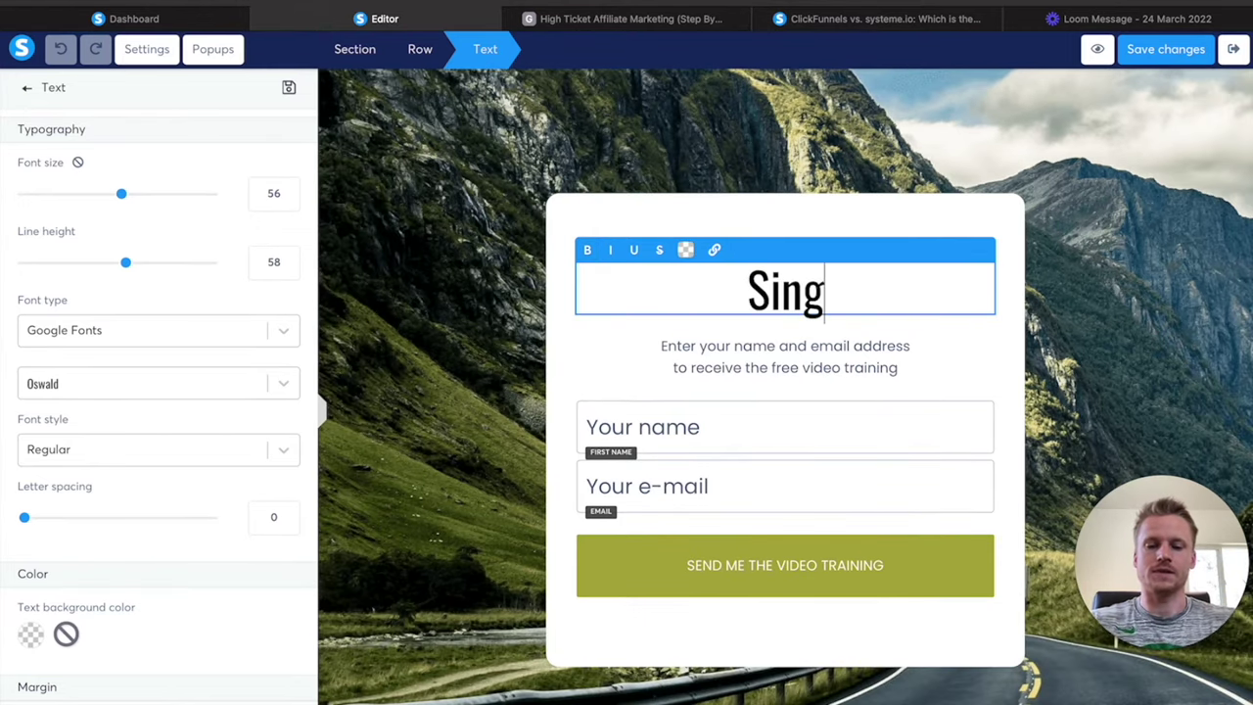
key(BackSpace)
key(BackSpace)
text(gn Up)
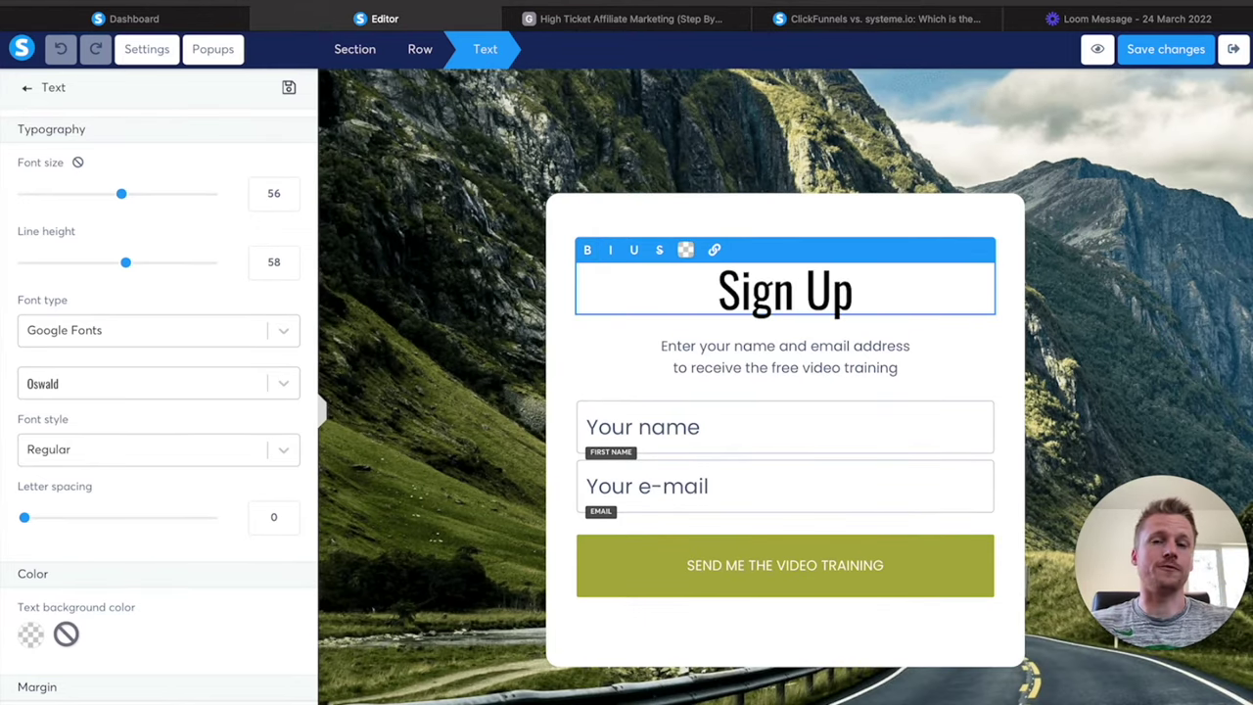
text(For Our Free Email Course On Affiliate Marketing)
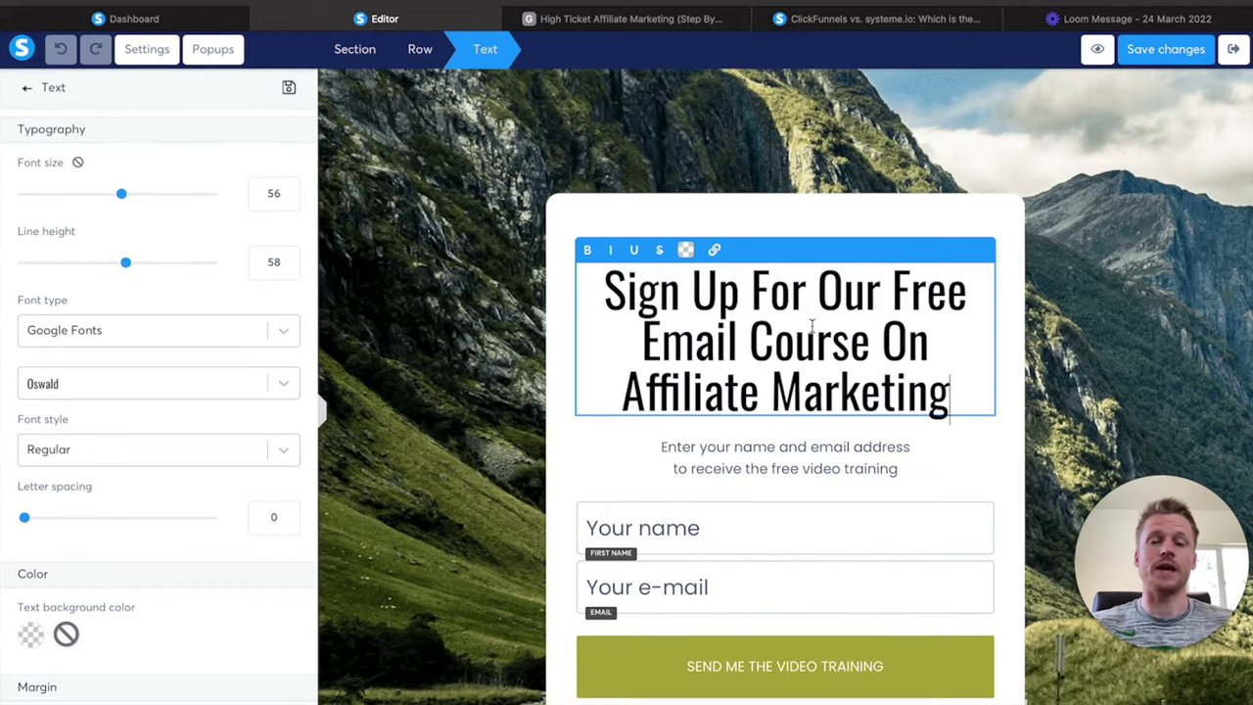
- Change the headline font from Oswald to Open Sans
key(ctrl+a)
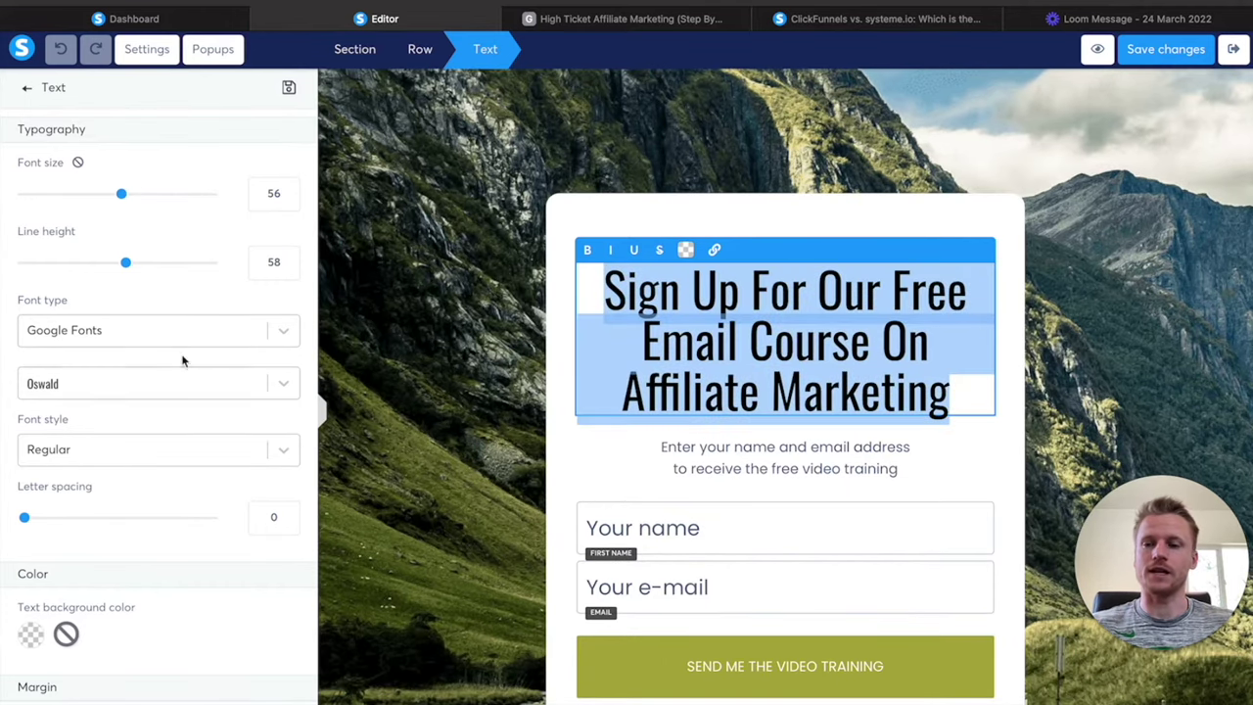
click(186, 387)
scroll(173, 559, down, 10)
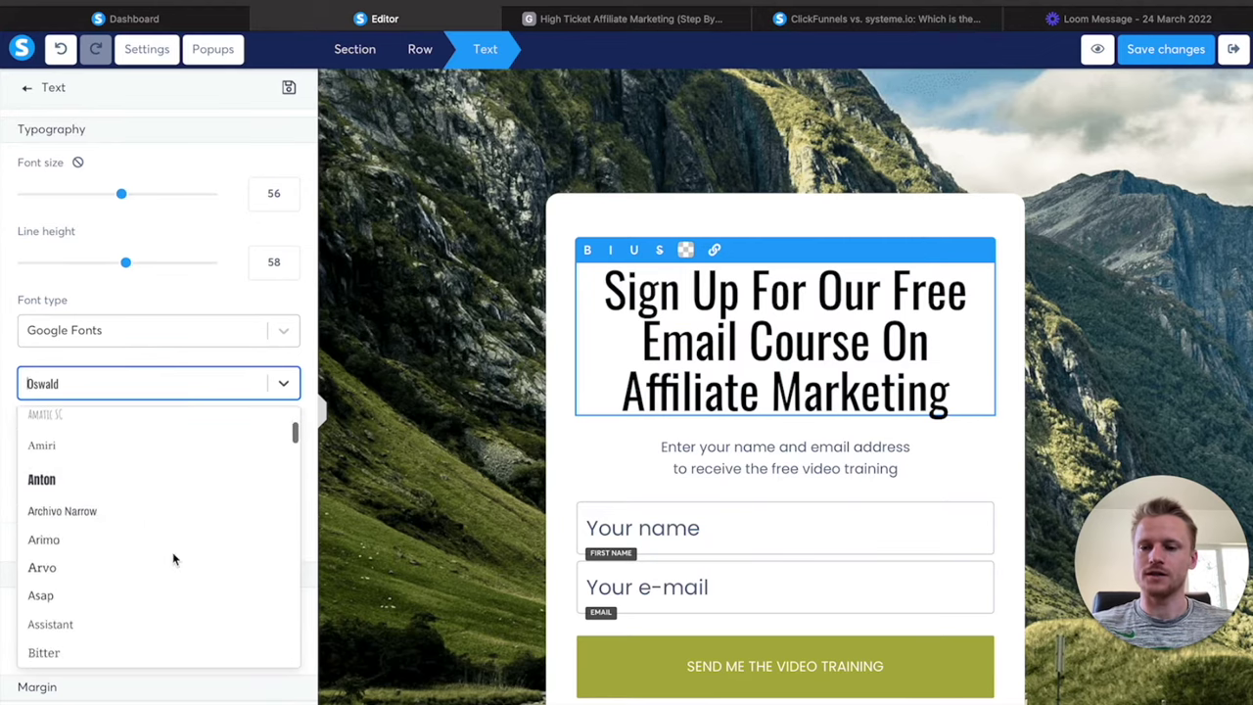
scroll(173, 557, down, 6)
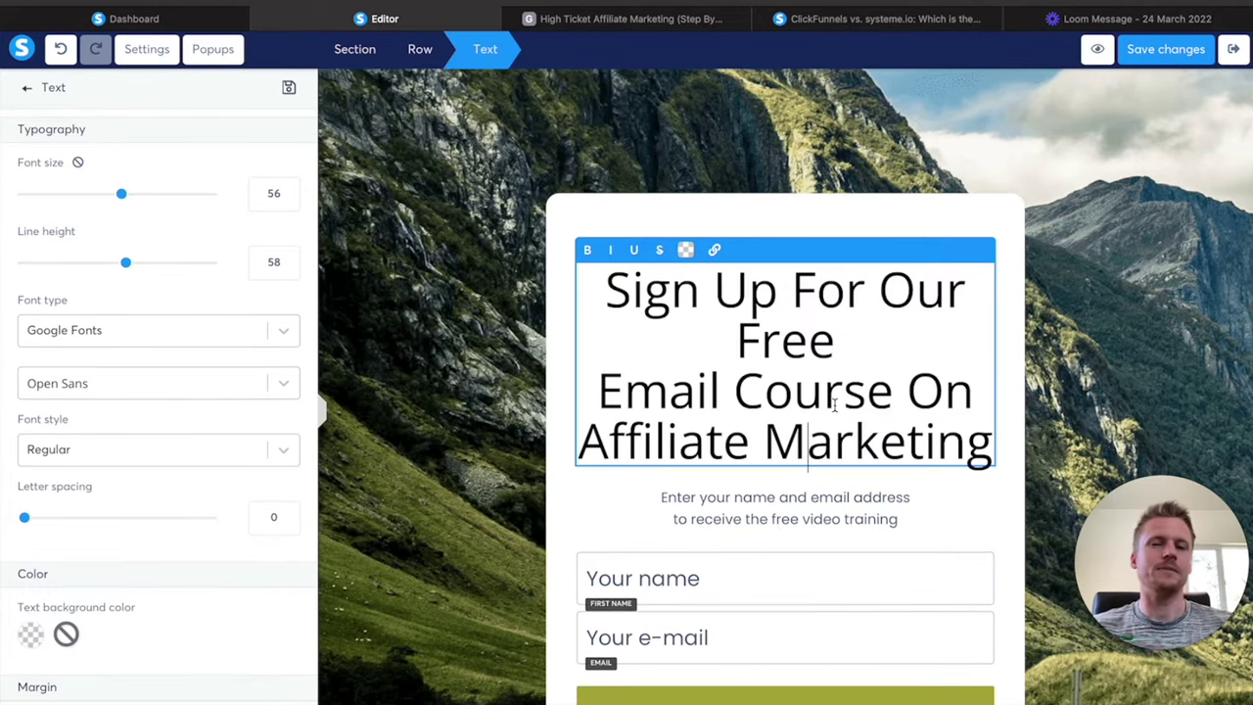
click(173, 557)
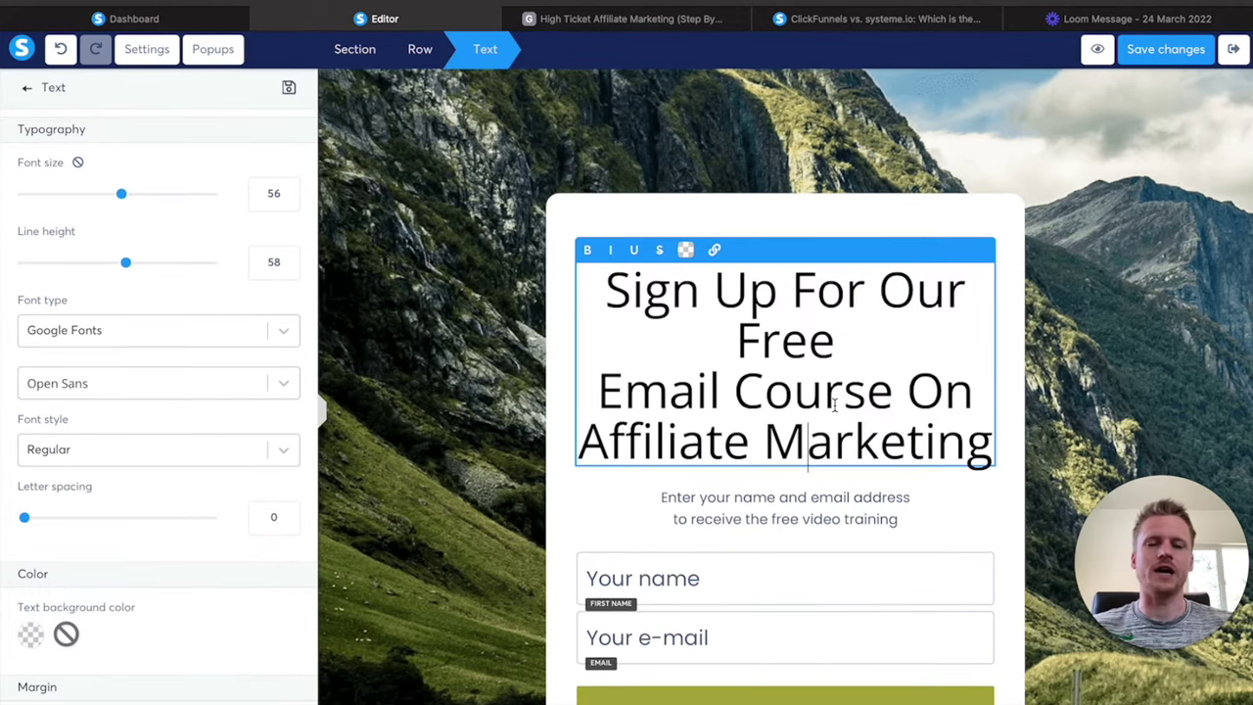
- Make the entire headline bold
triple_click(835, 407)
click(835, 407)
key(ctrl+a)
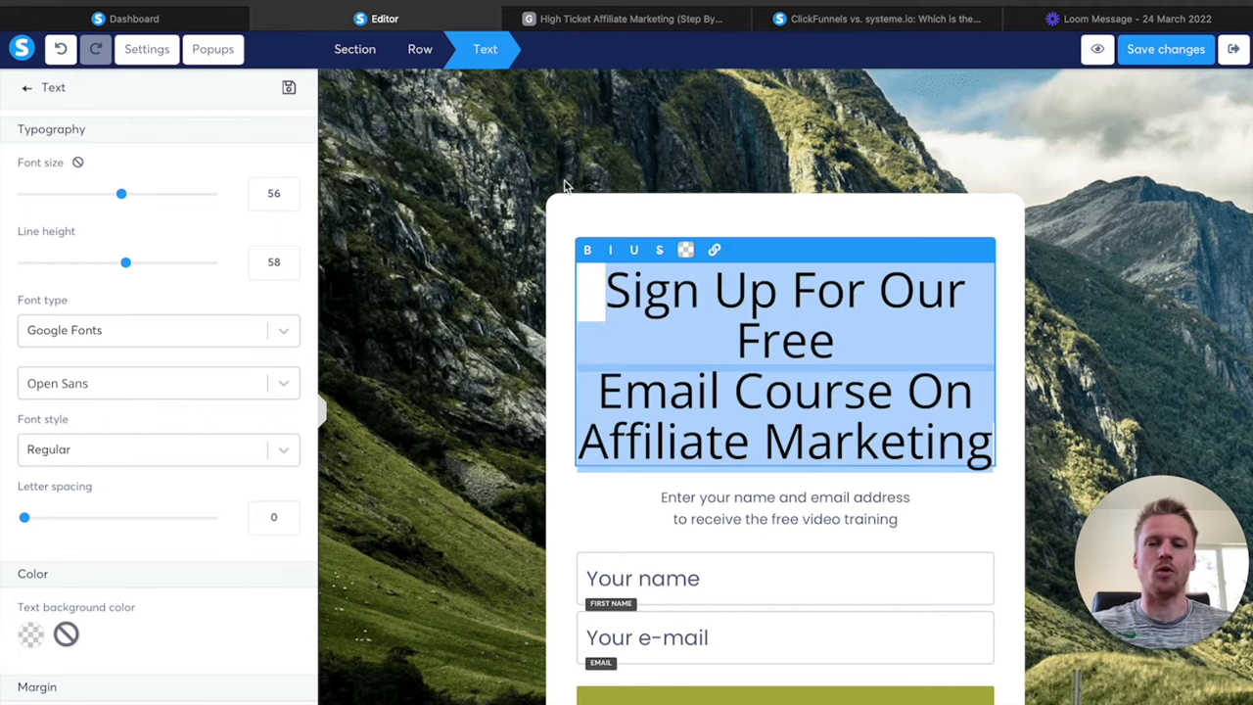
click(588, 250)
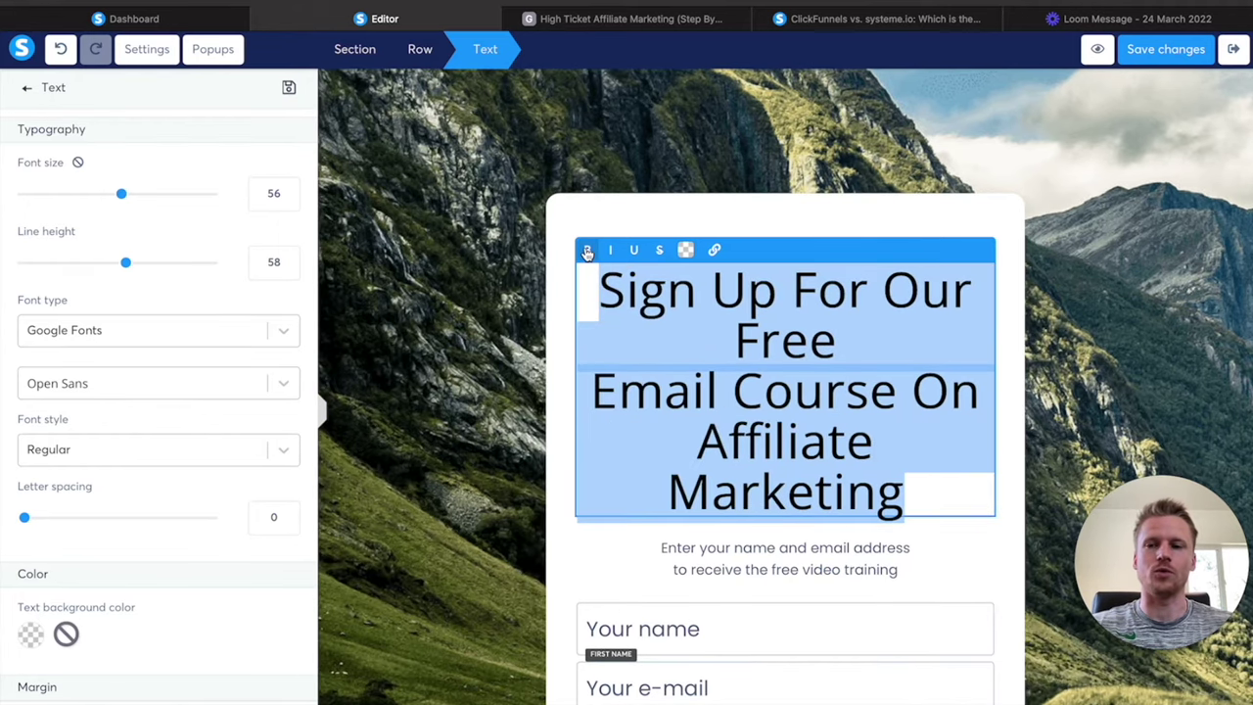
scroll(834, 416, down, 2)
click(834, 416)
- Delete 'video' so the subtitle reads 'Enter your name and email address to receive the free training'
click(818, 415)
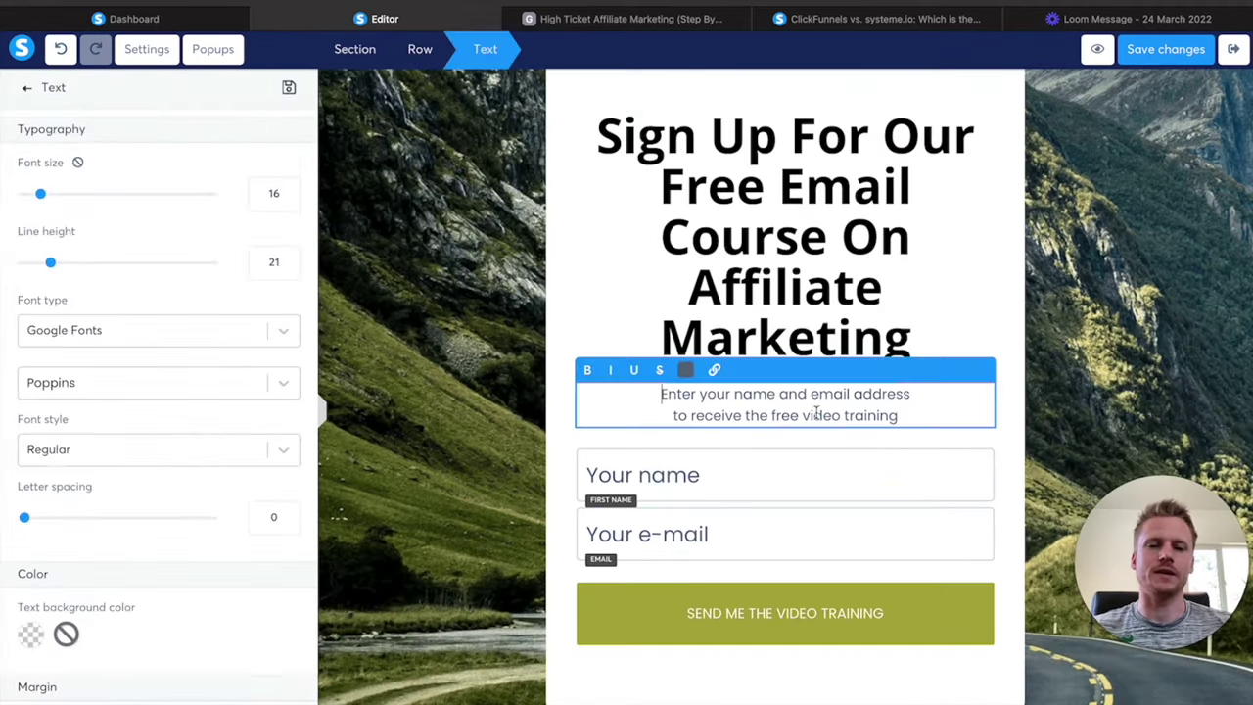
drag(840, 415, 803, 416)
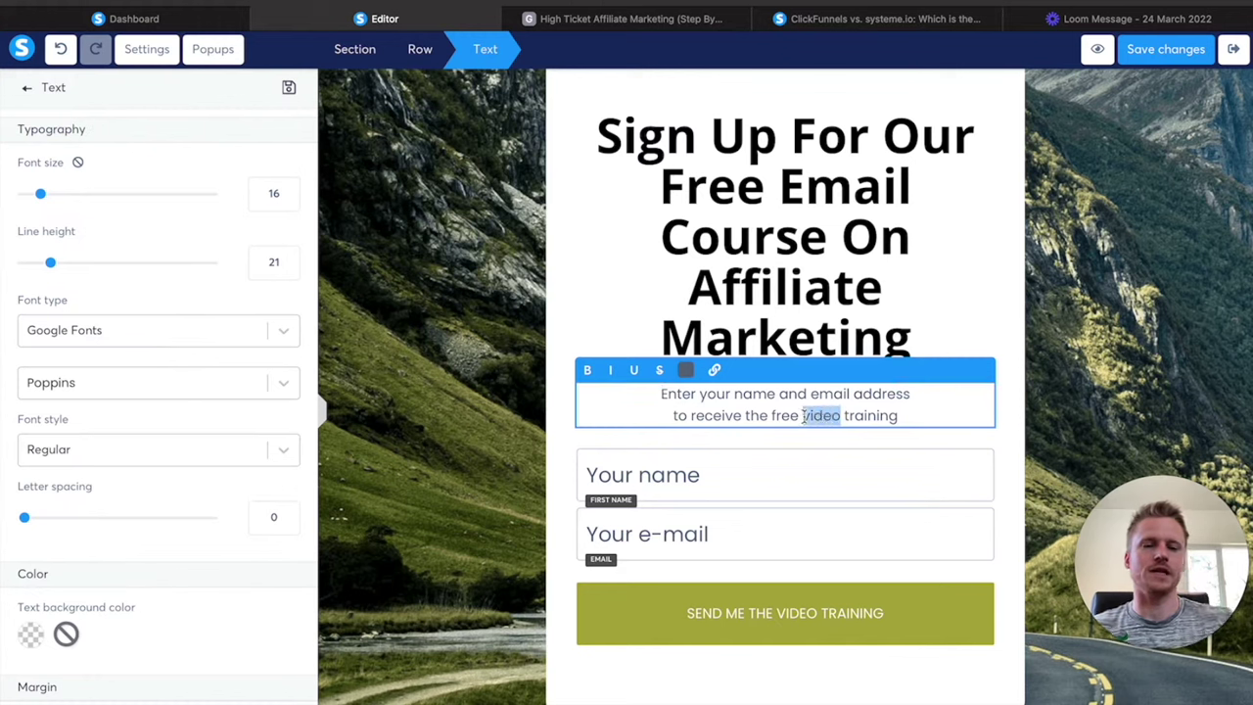
key(BackSpace)
key(BackSpace)
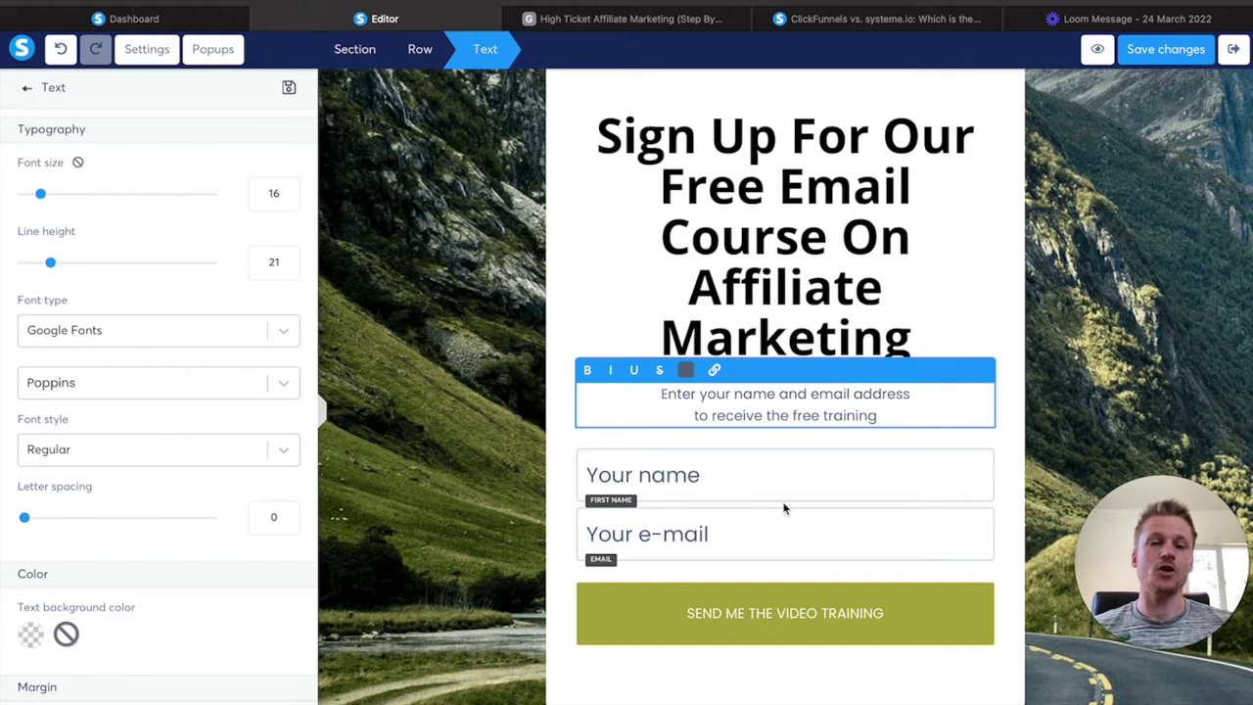
click(823, 329)
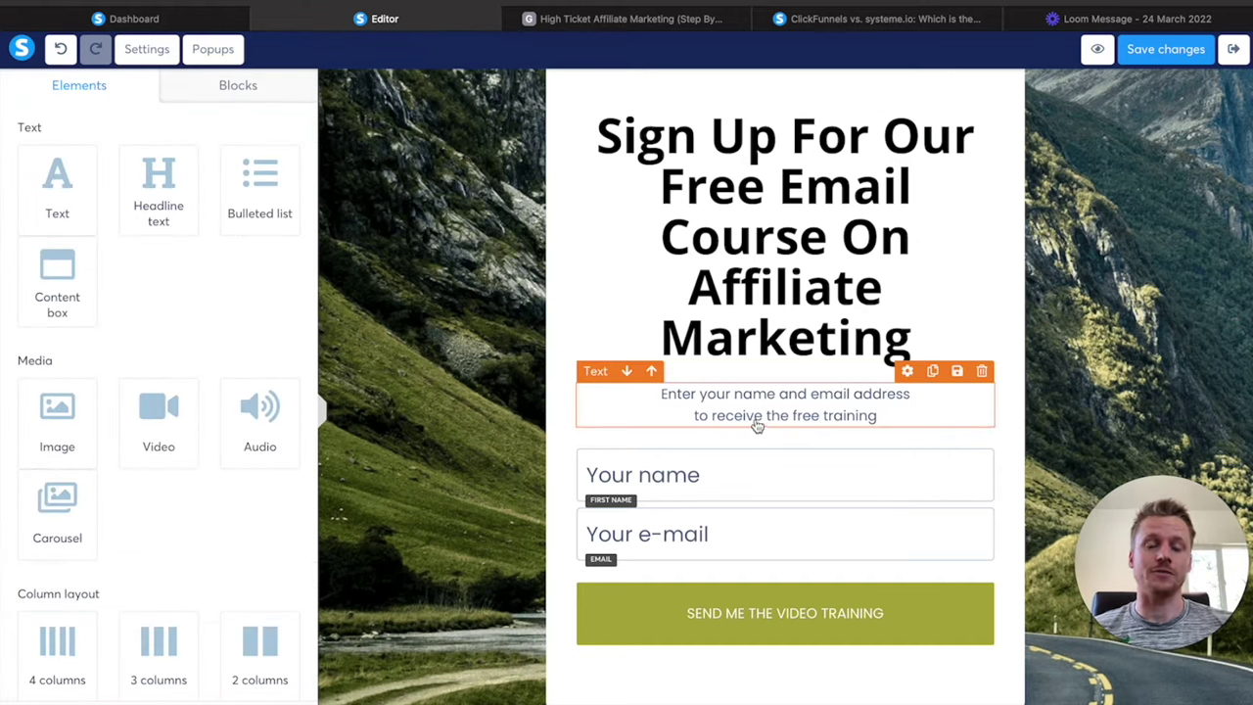
click(754, 636)
- Change the button label to 'SEND ME THE TRAINING' by removing VIDEO
click(878, 641)
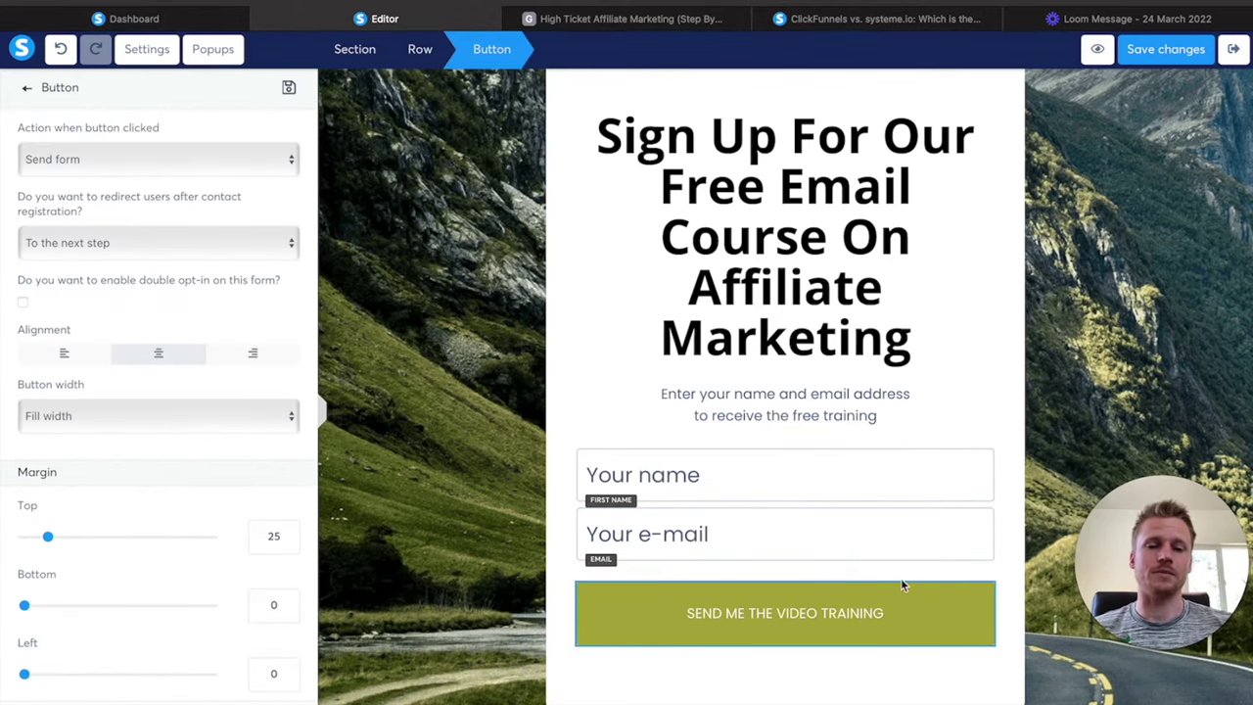
click(909, 597)
click(909, 585)
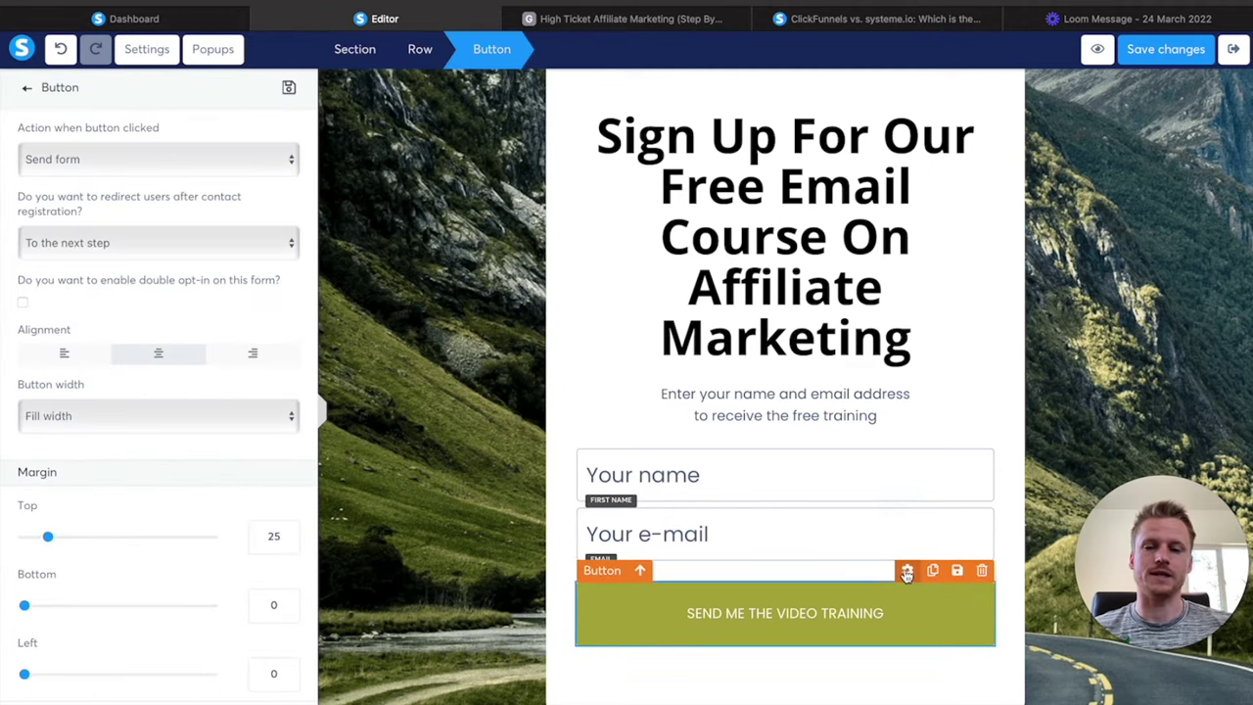
scroll(169, 556, down, 5)
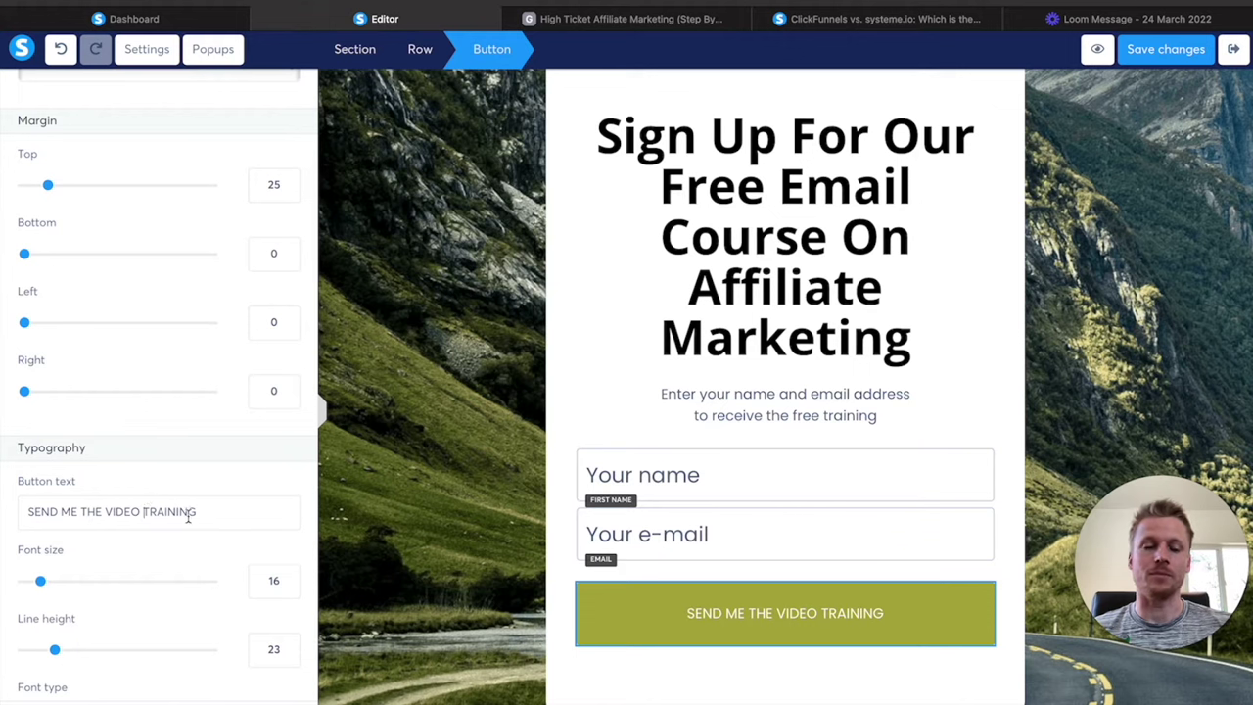
drag(140, 515, 106, 513)
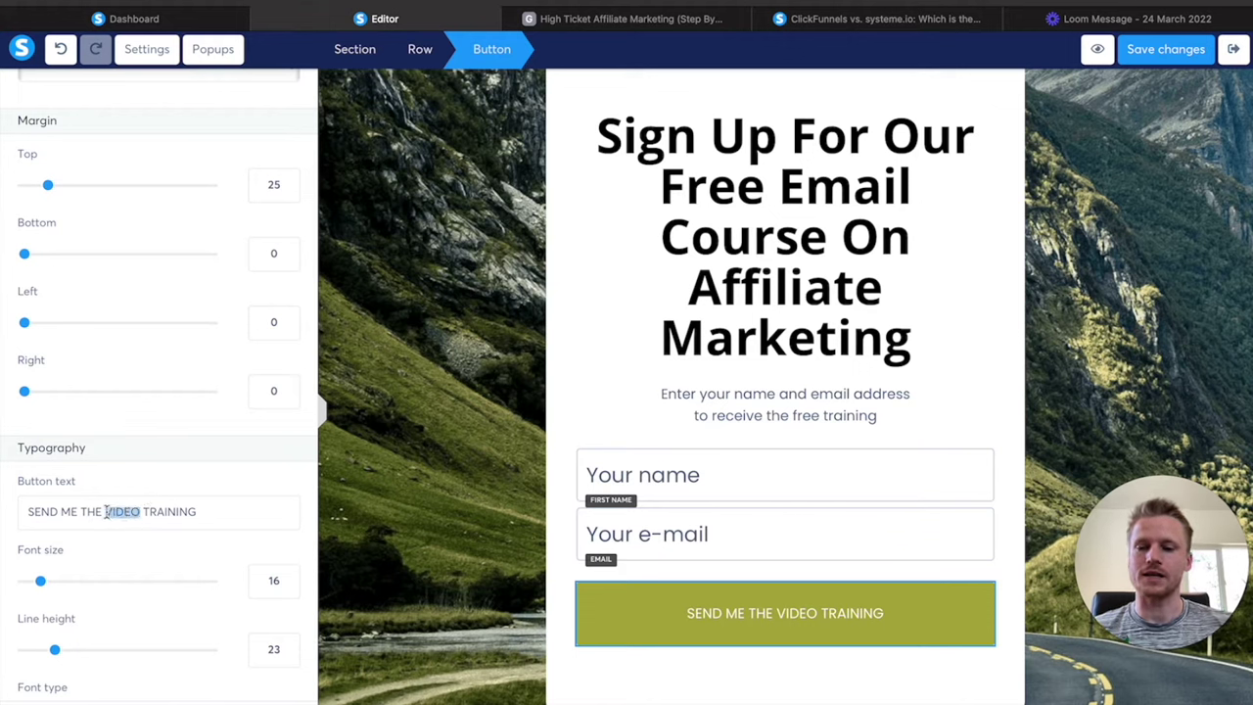
key(BackSpace)
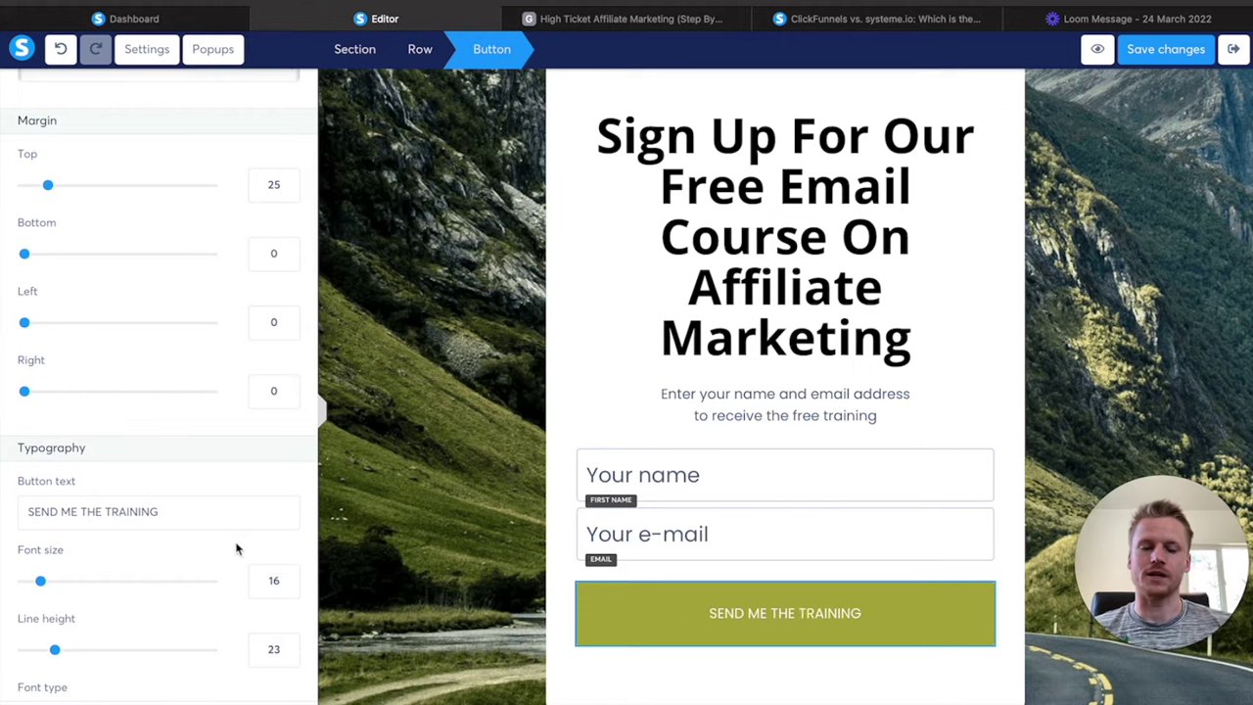
scroll(169, 442, up, 5)
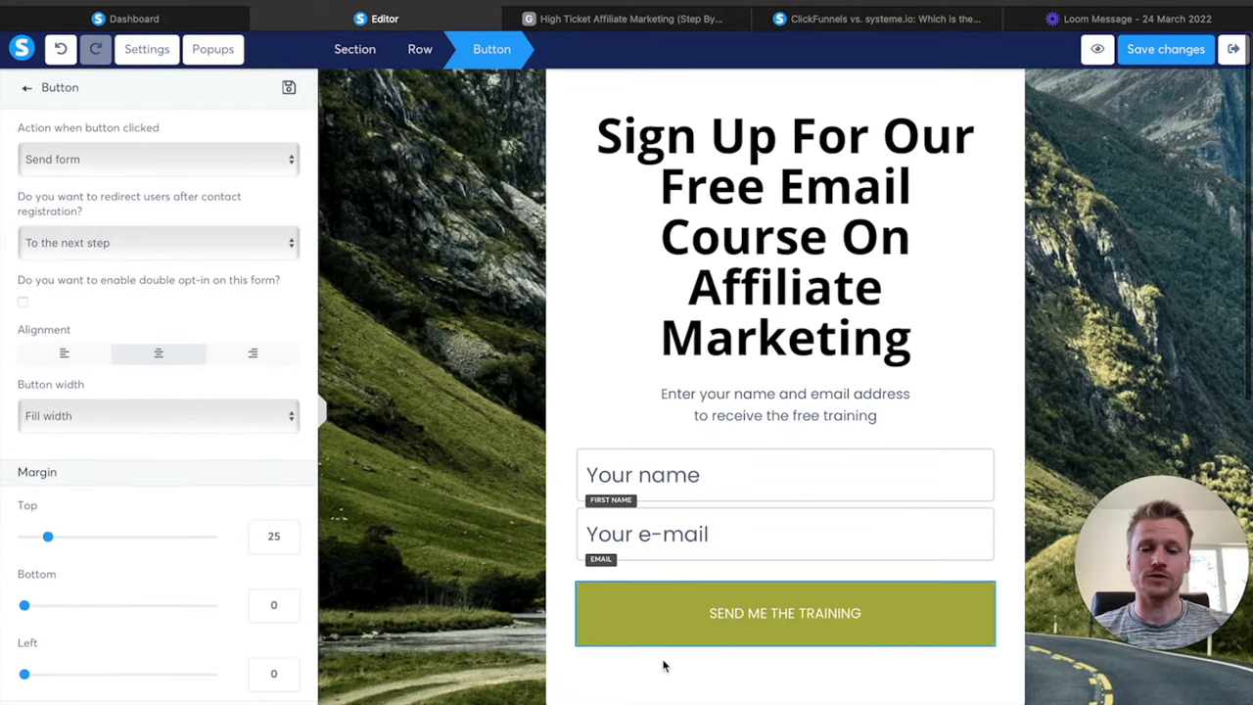
- Set the signup button's background colour to the red default swatch
click(643, 638)
click(642, 638)
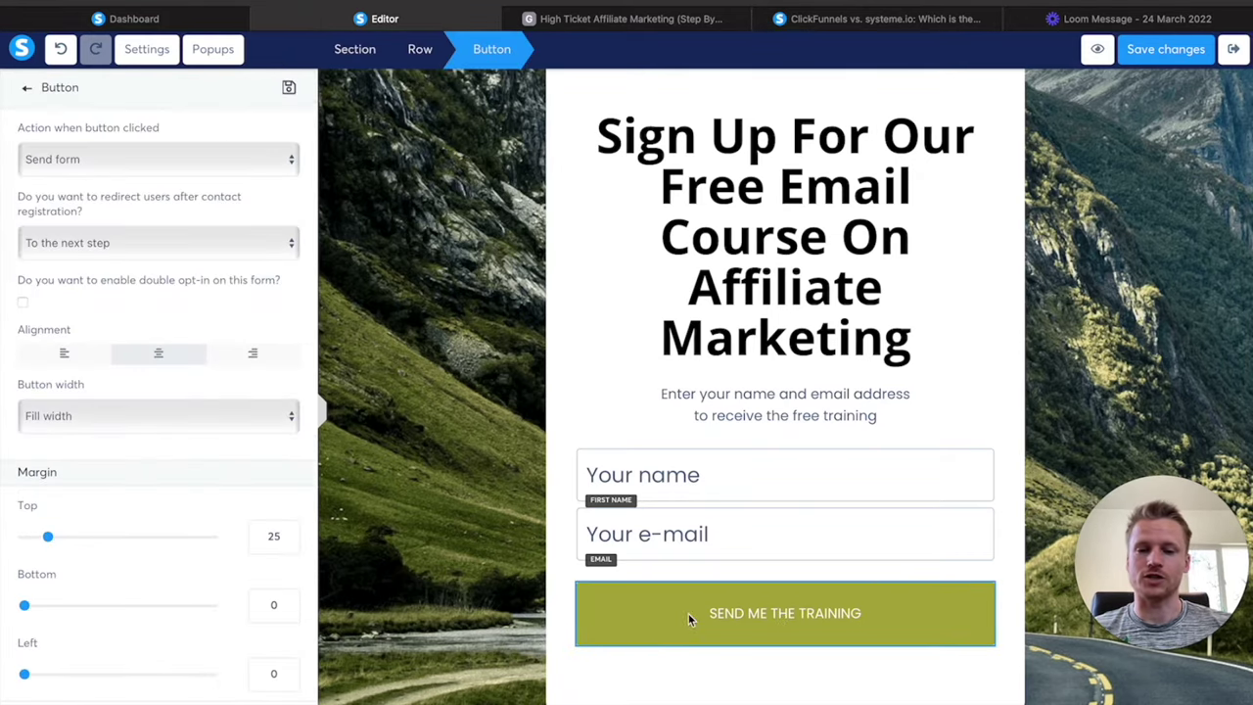
scroll(126, 511, down, 10)
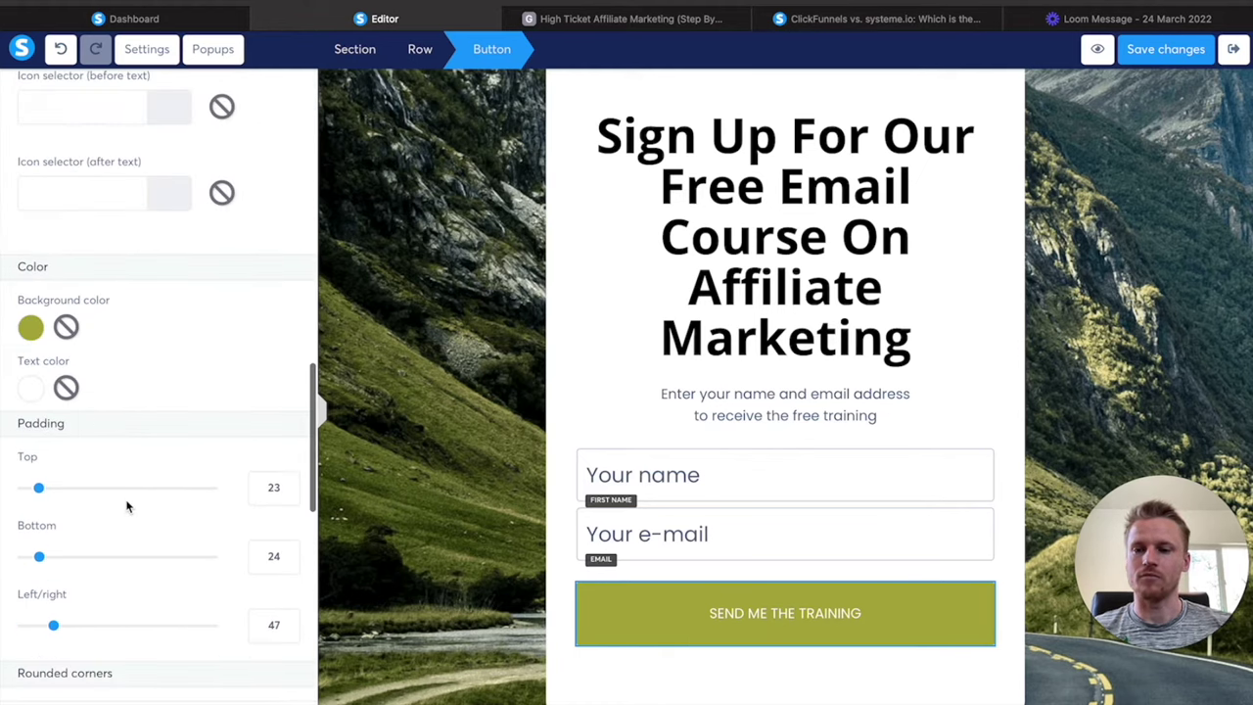
click(30, 328)
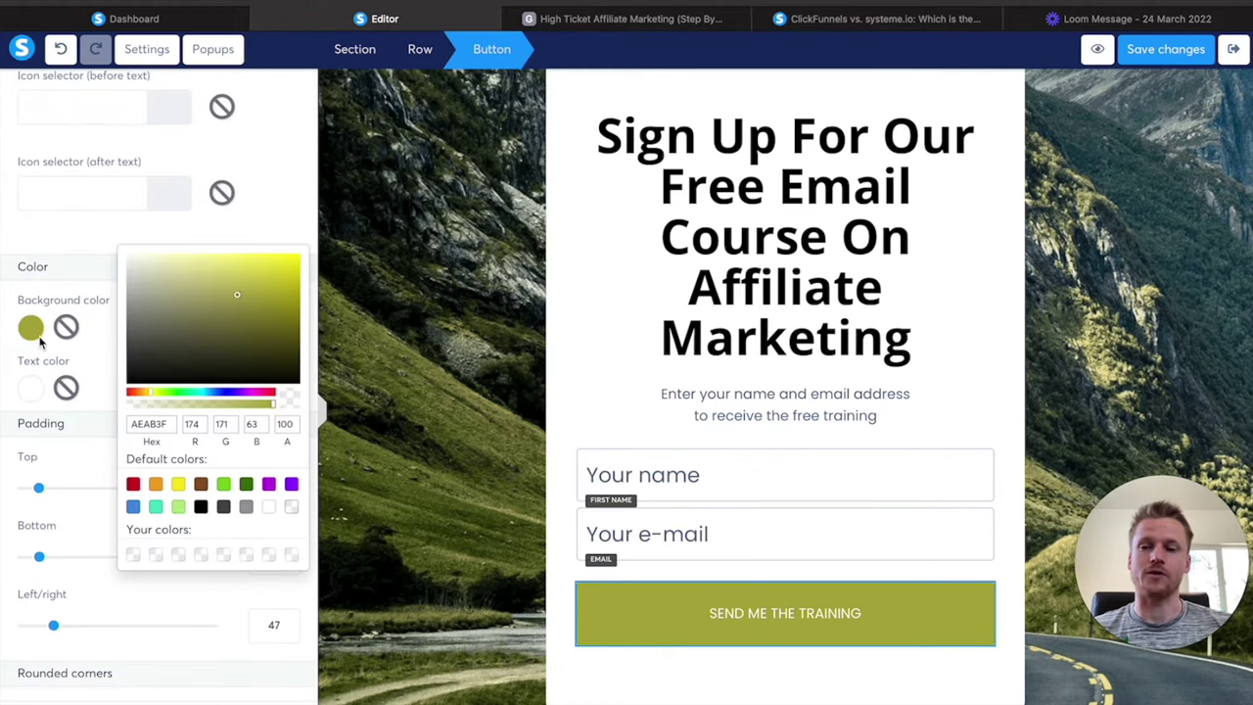
click(133, 485)
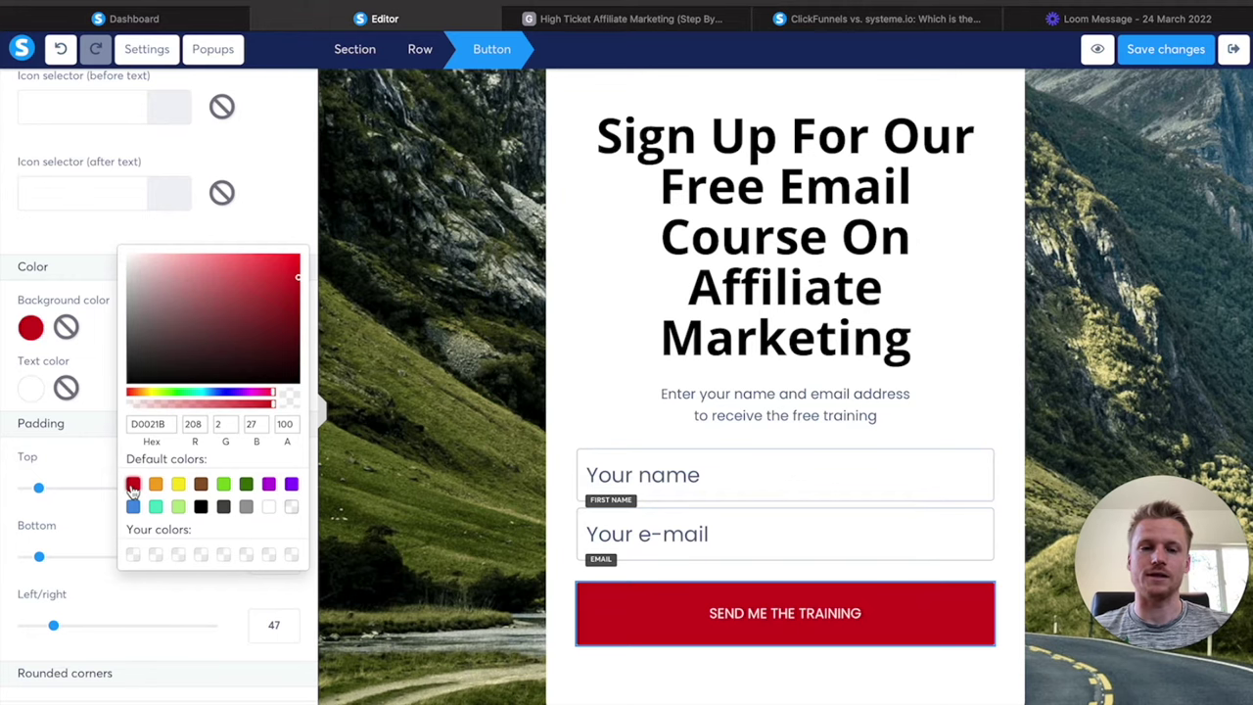
click(1059, 267)
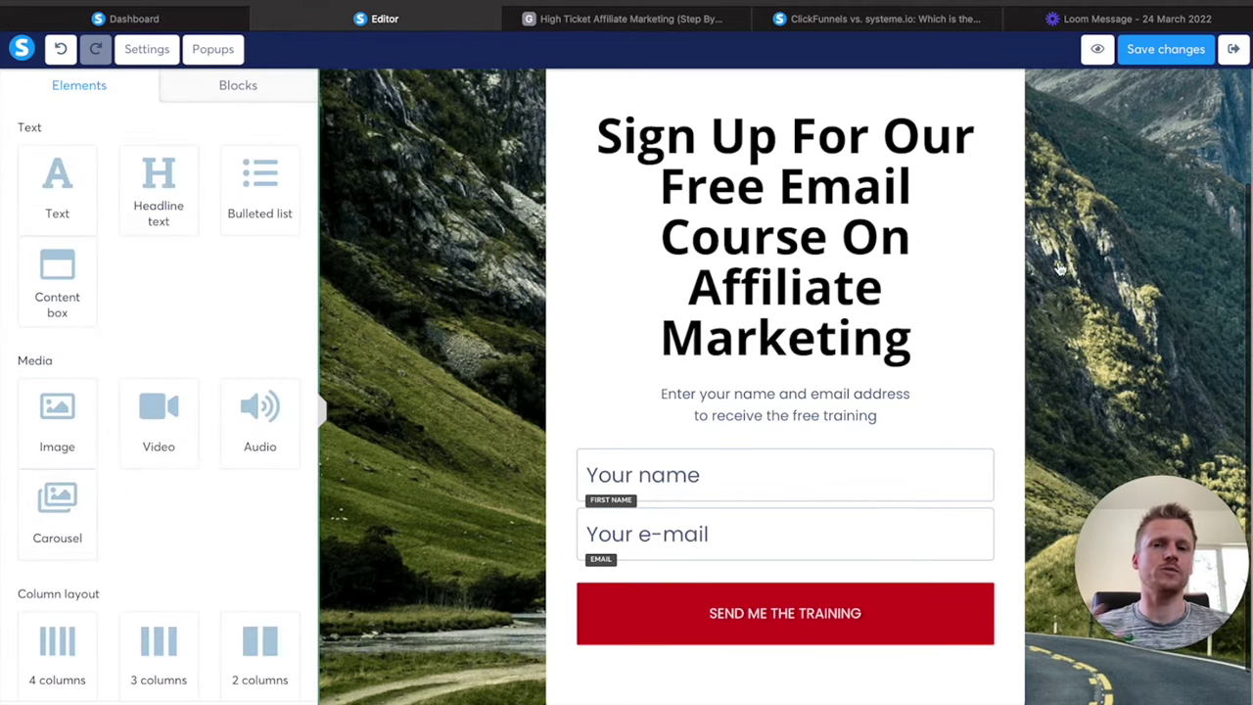
- Remove the mountain background image and give the section a solid blue (4A90E2) background
click(1159, 259)
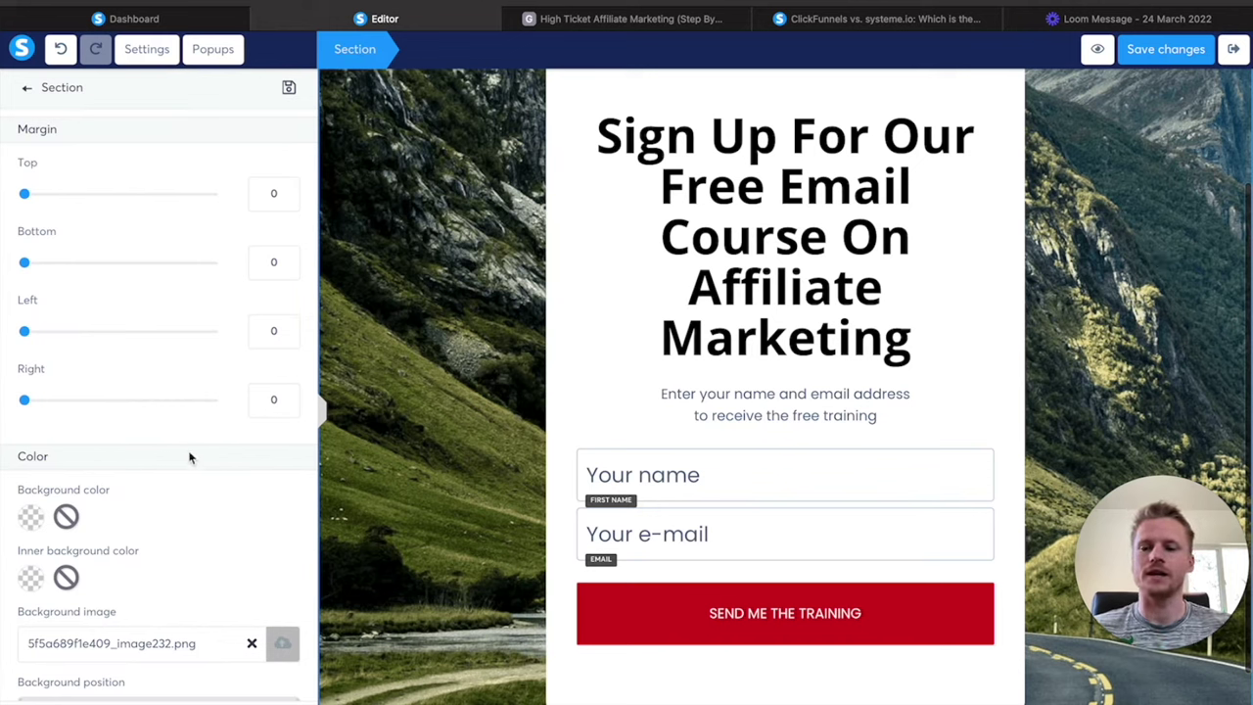
scroll(164, 584, down, 2)
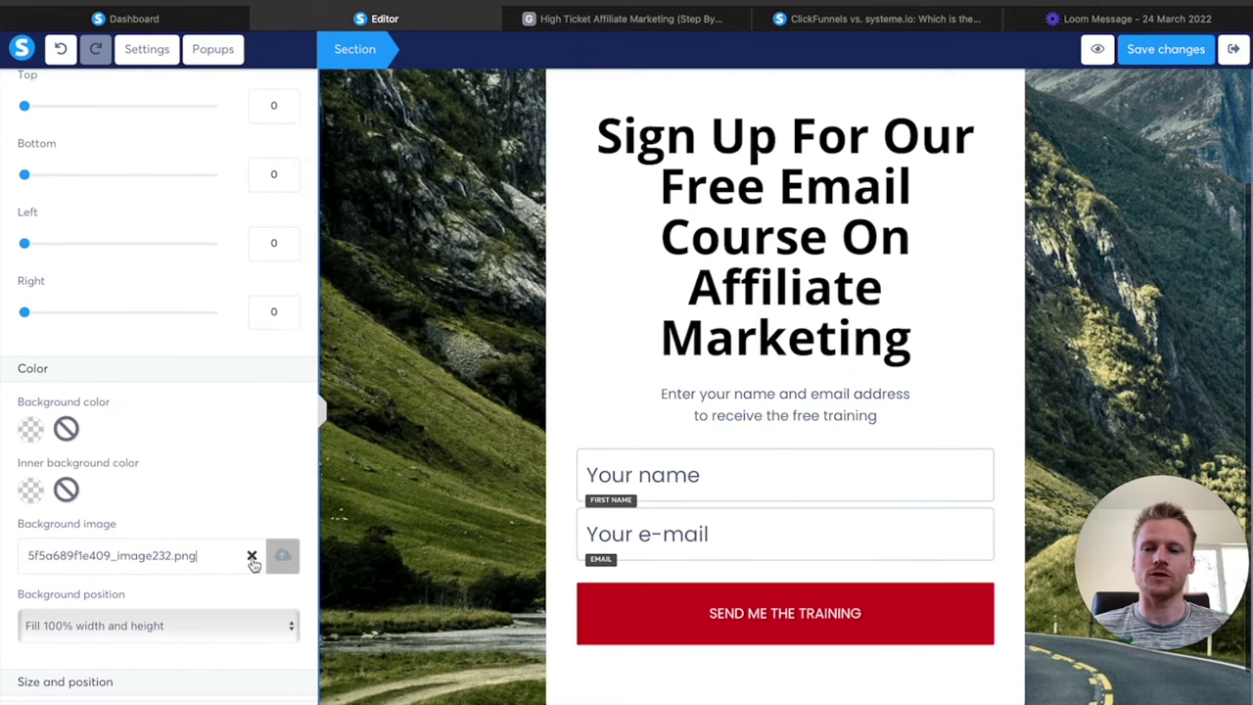
click(250, 555)
click(30, 428)
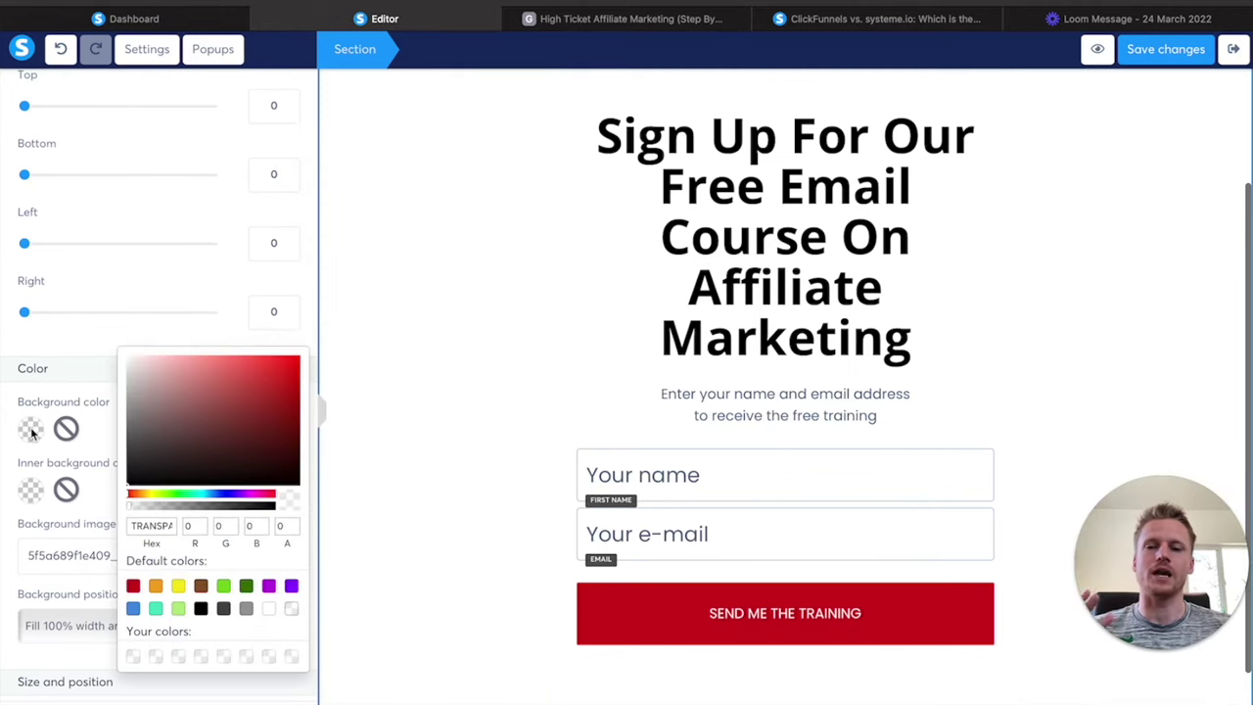
click(137, 608)
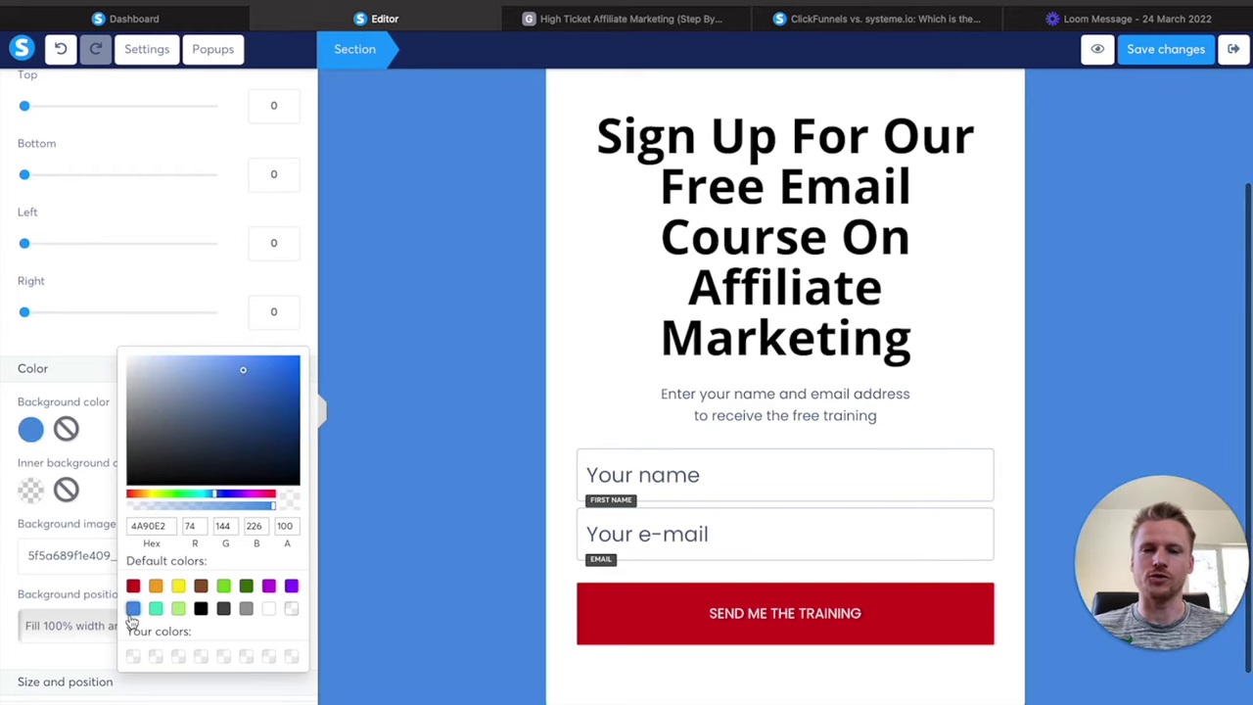
click(409, 384)
click(409, 383)
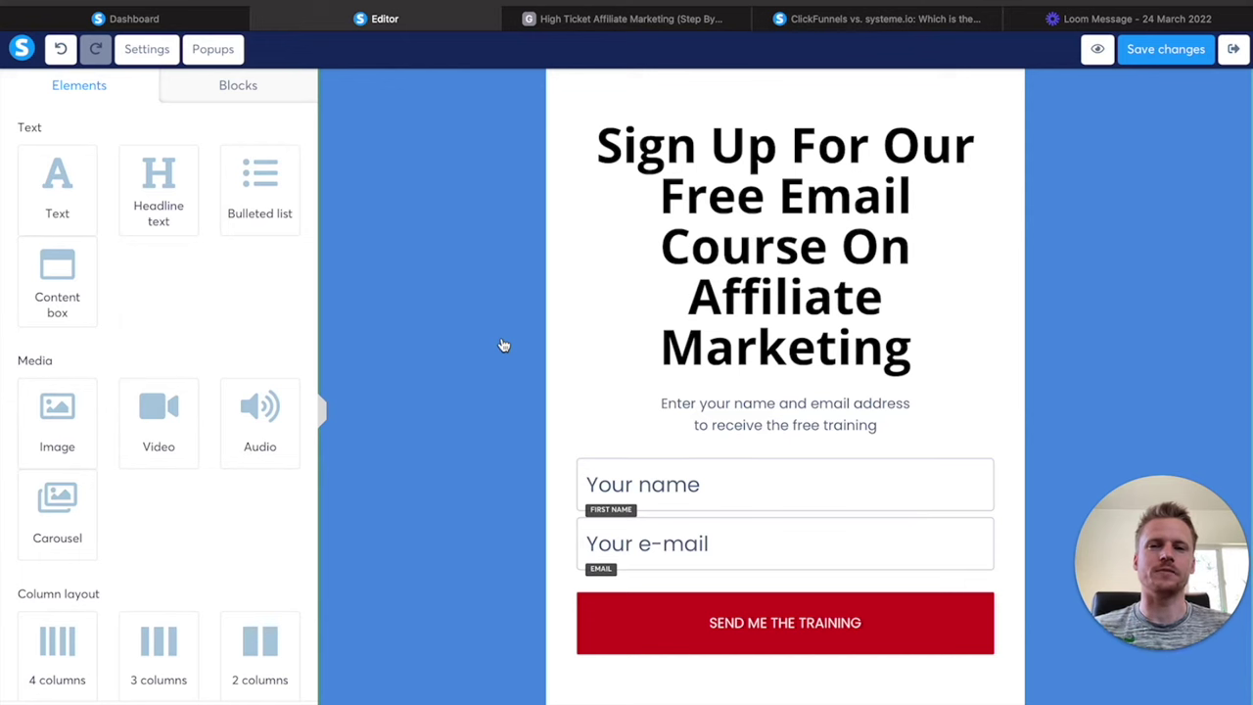
- Replace the page's SEO title 'Squeeze page' with 'Email Optin Test', then visit Description and Keywords
click(147, 49)
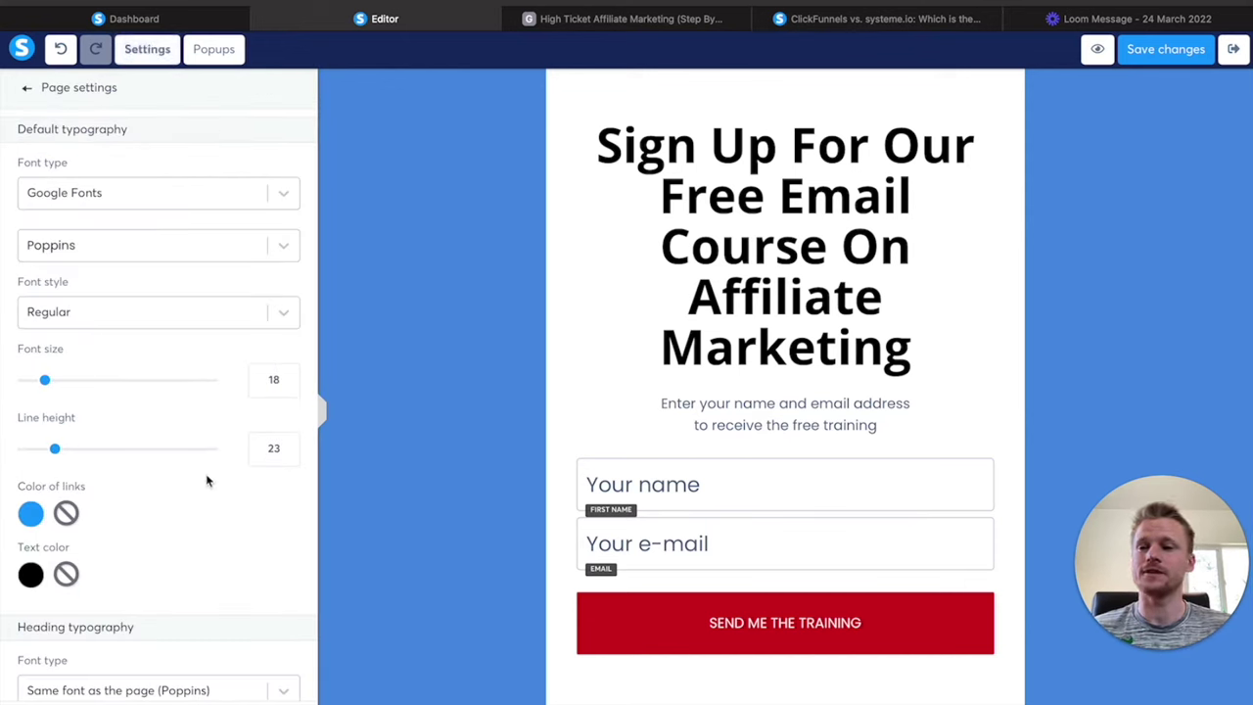
scroll(205, 478, down, 3)
scroll(206, 479, down, 8)
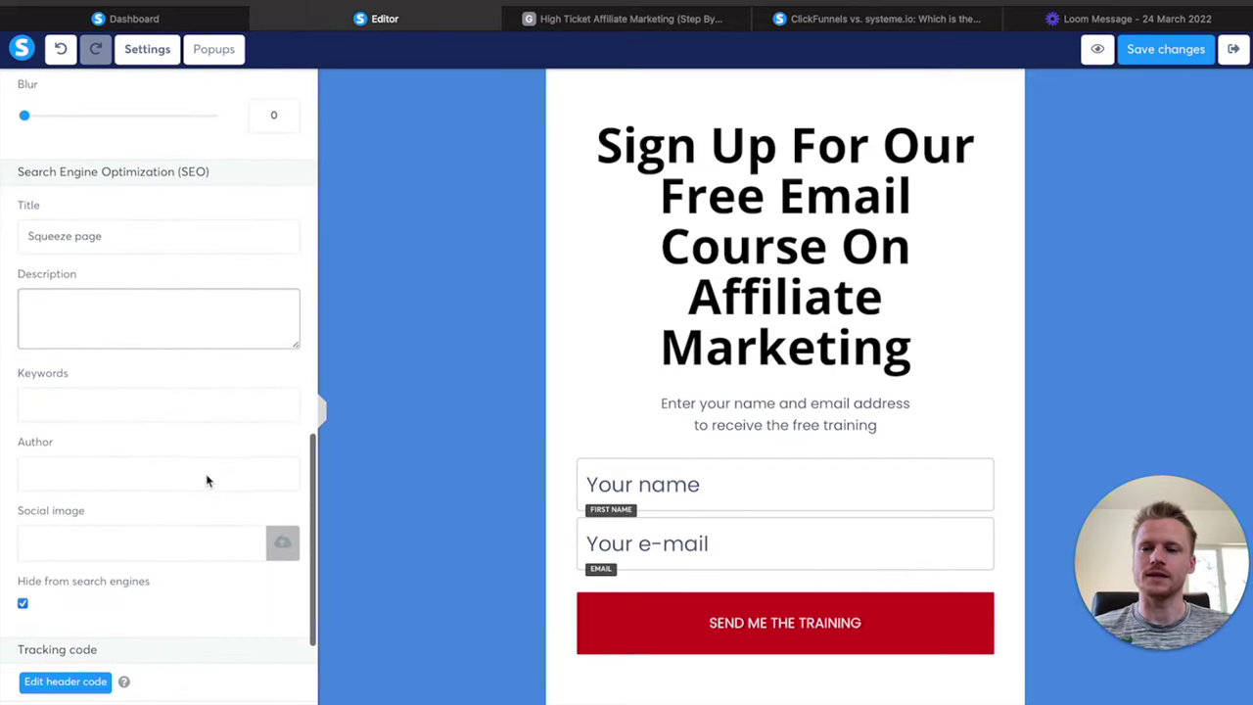
triple_click(137, 242)
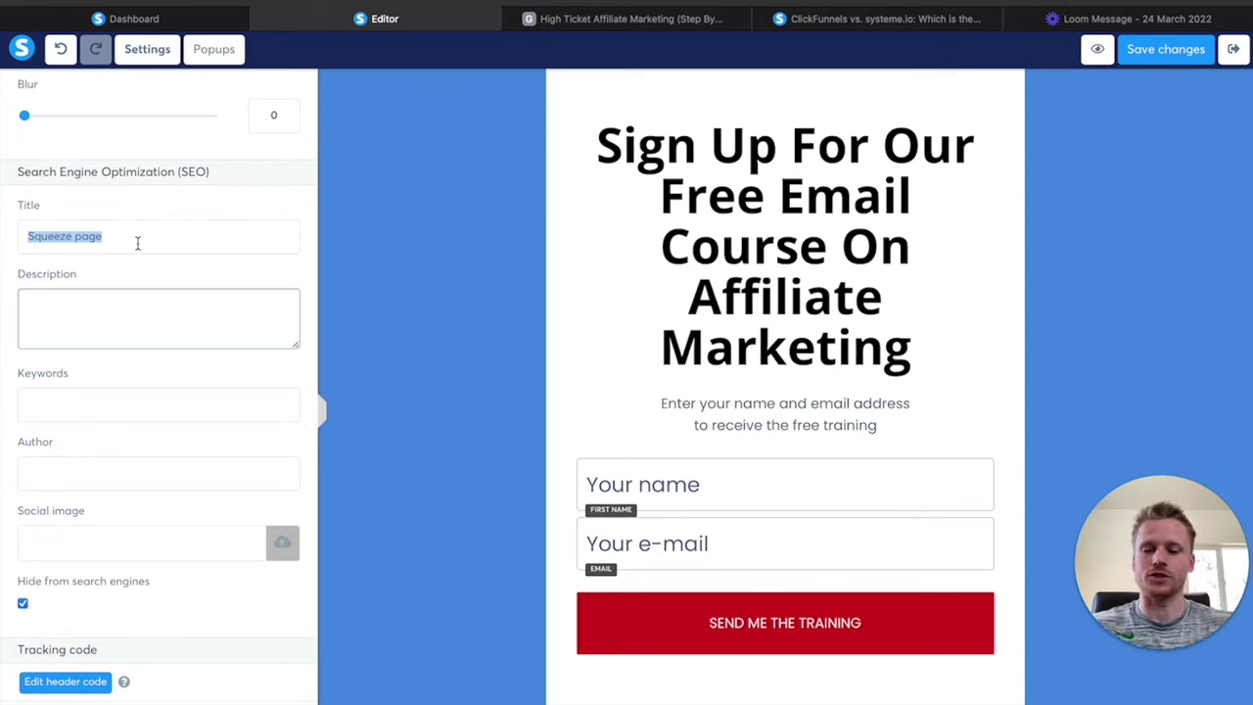
text(Email Optin Testg)
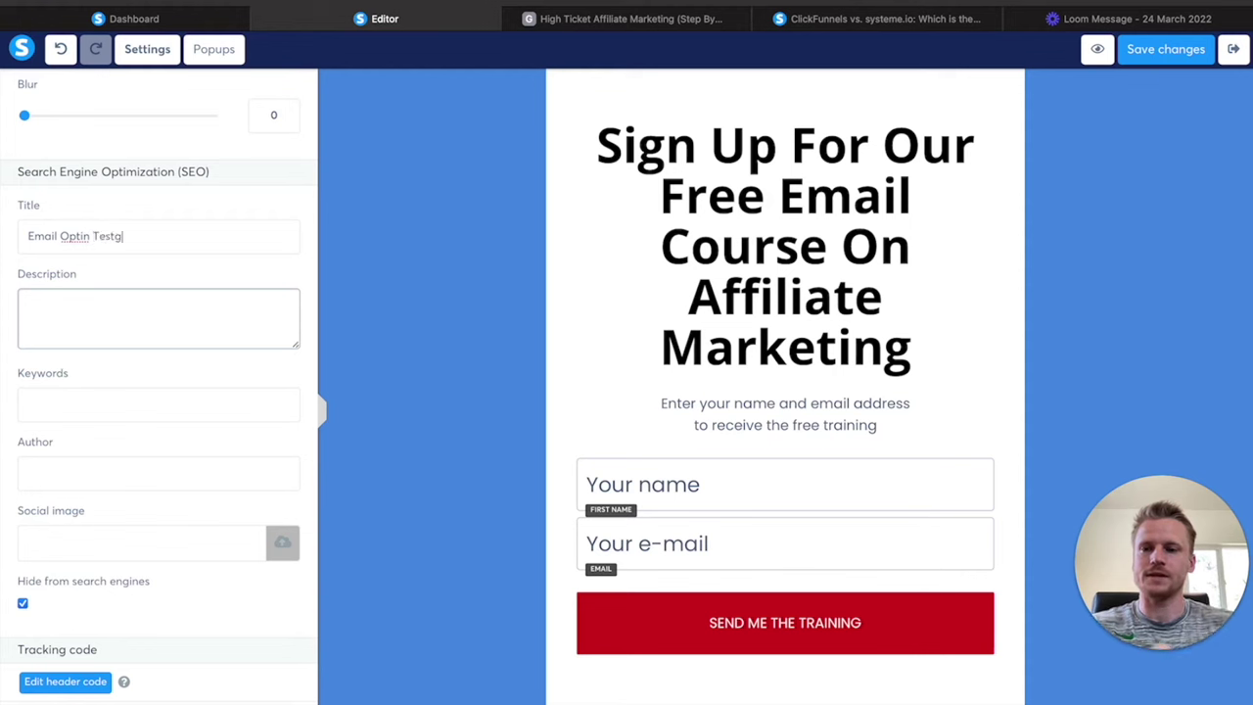
click(145, 328)
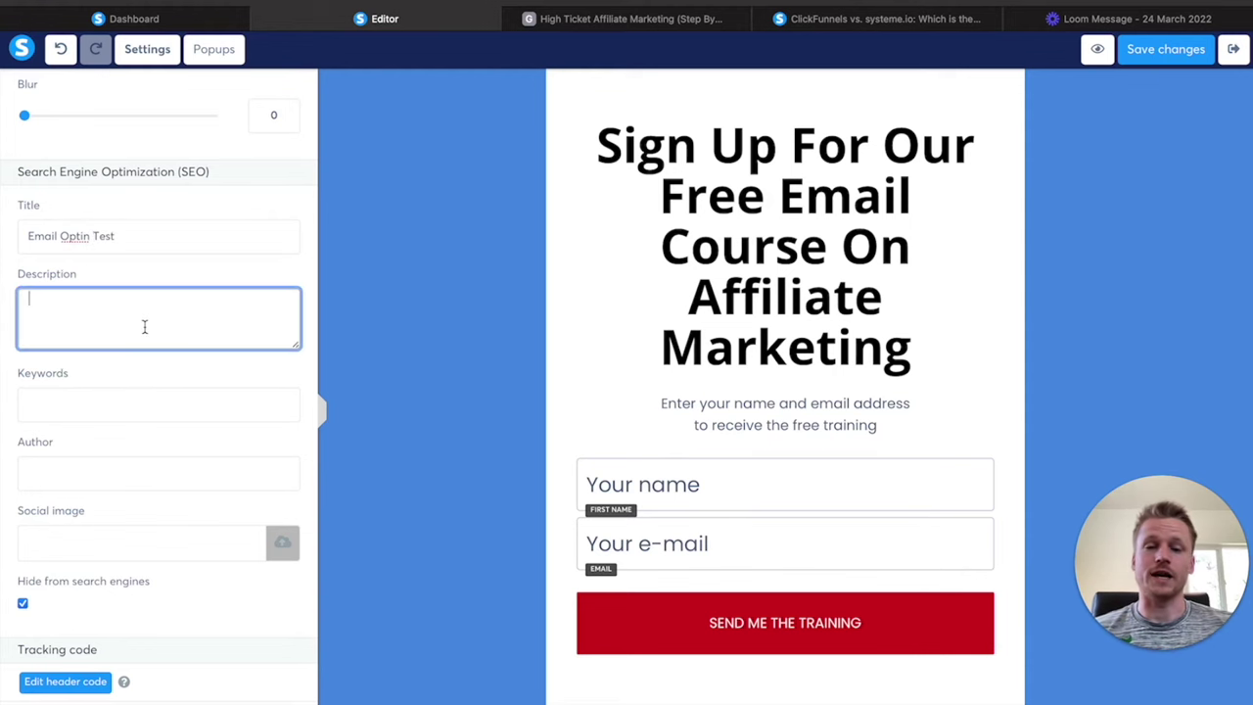
click(141, 413)
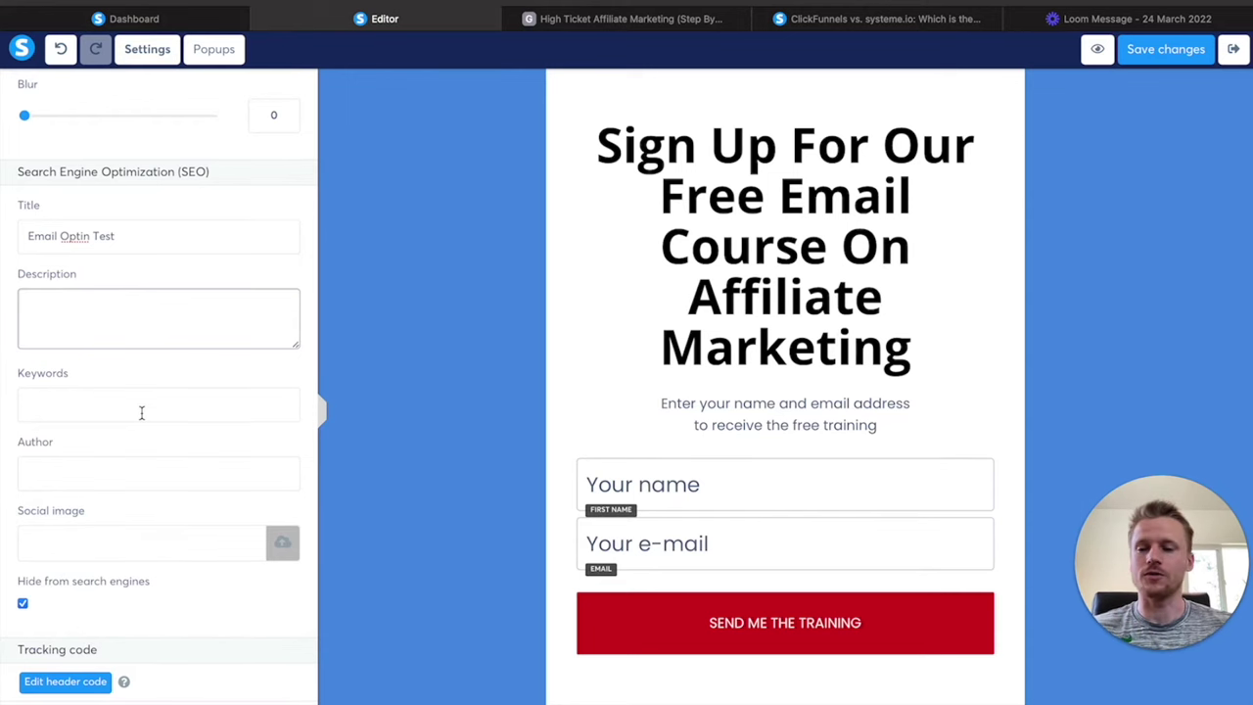
scroll(141, 412, down, 1)
scroll(117, 434, down, 2)
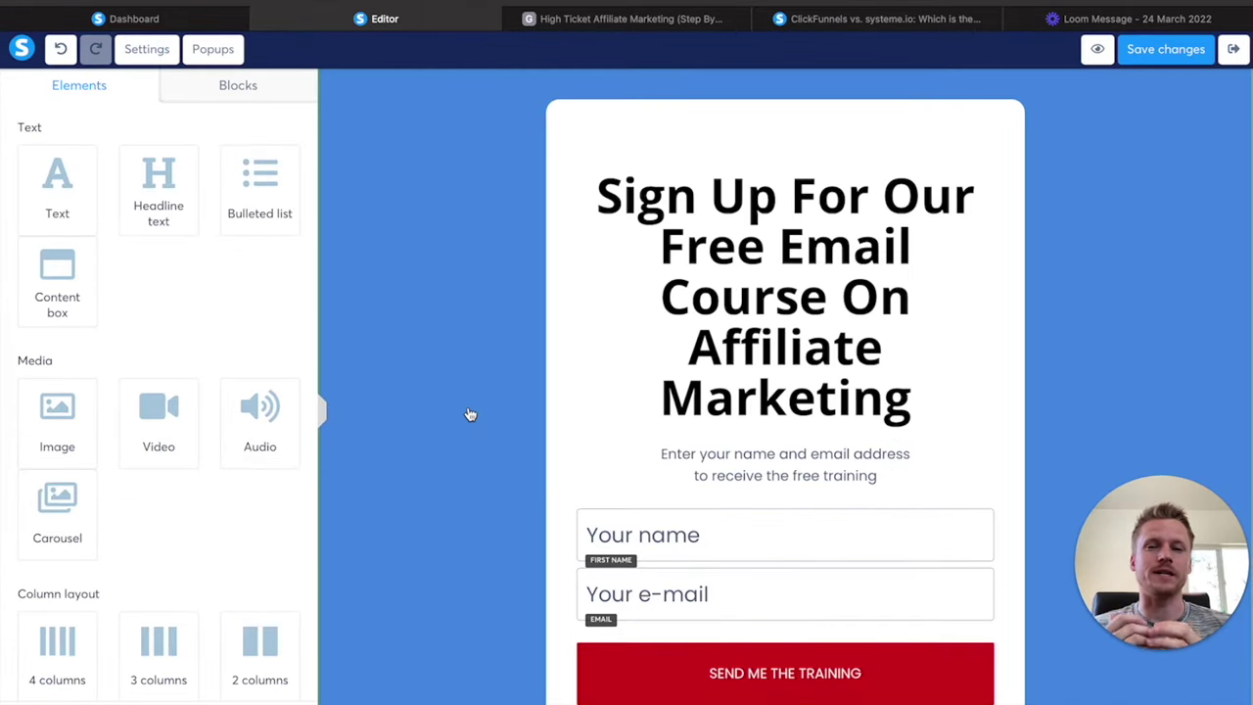
- Save the squeeze page and return to the funnel's Thank You step
click(1165, 51)
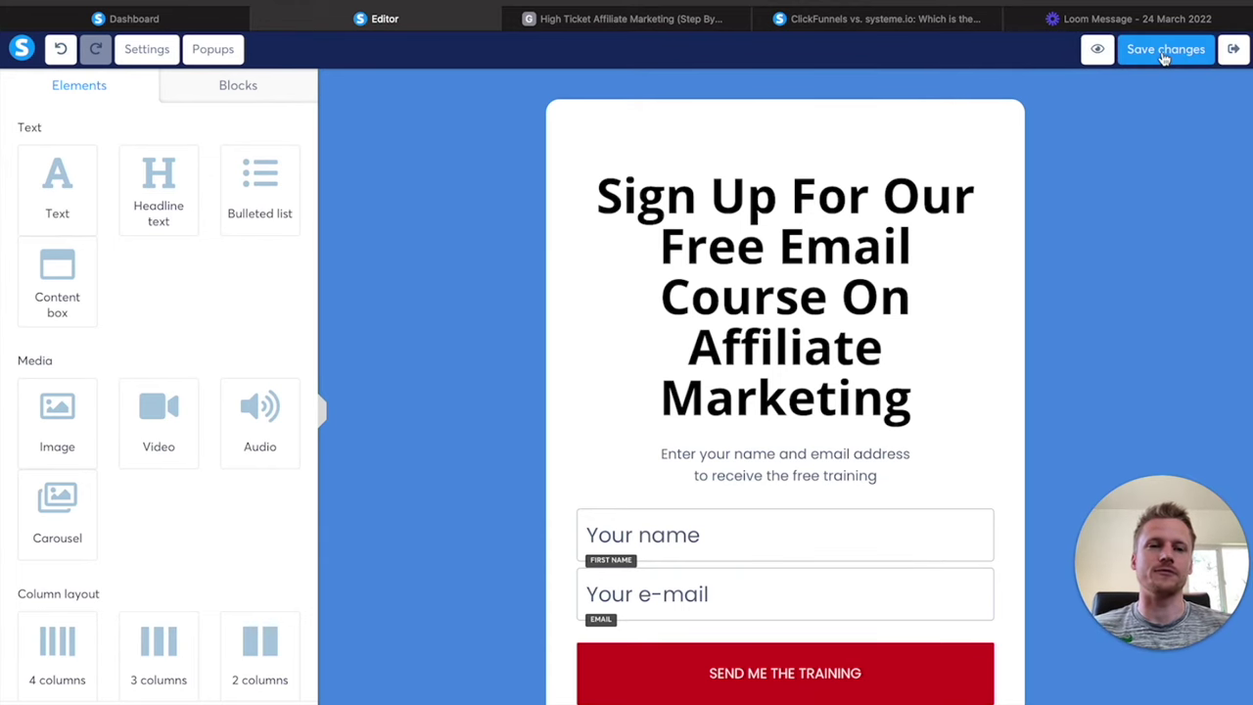
click(1234, 49)
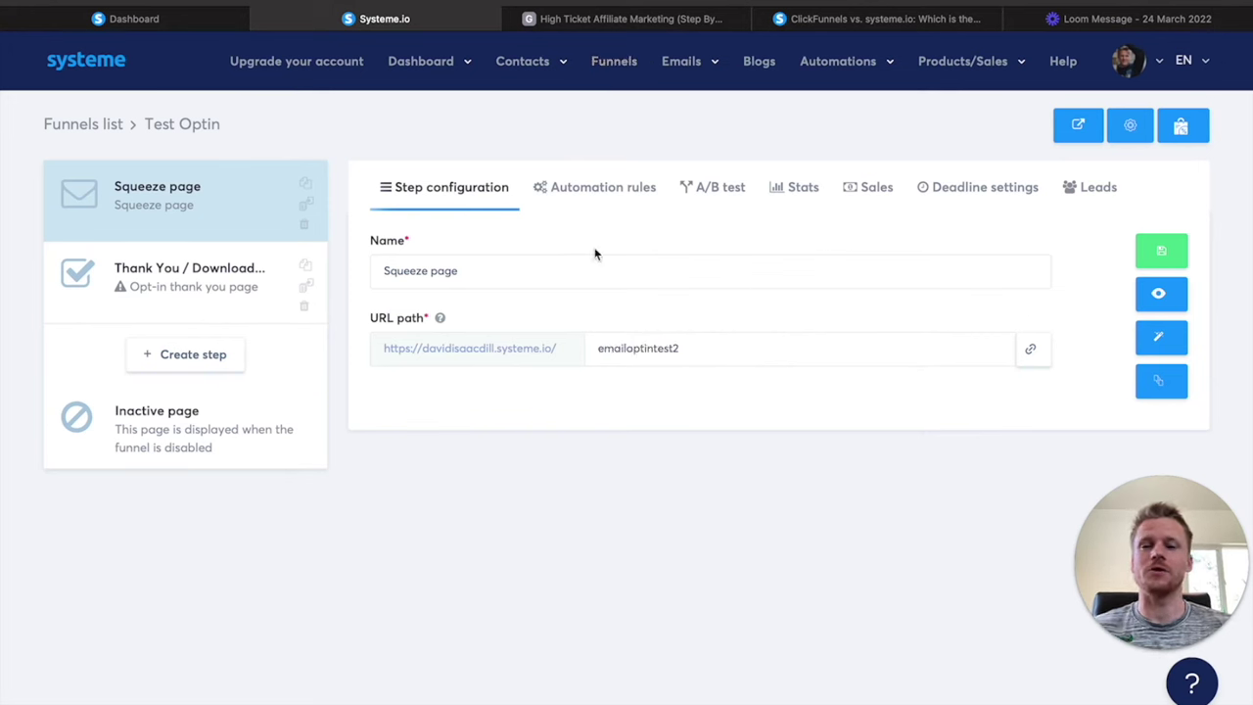
click(199, 305)
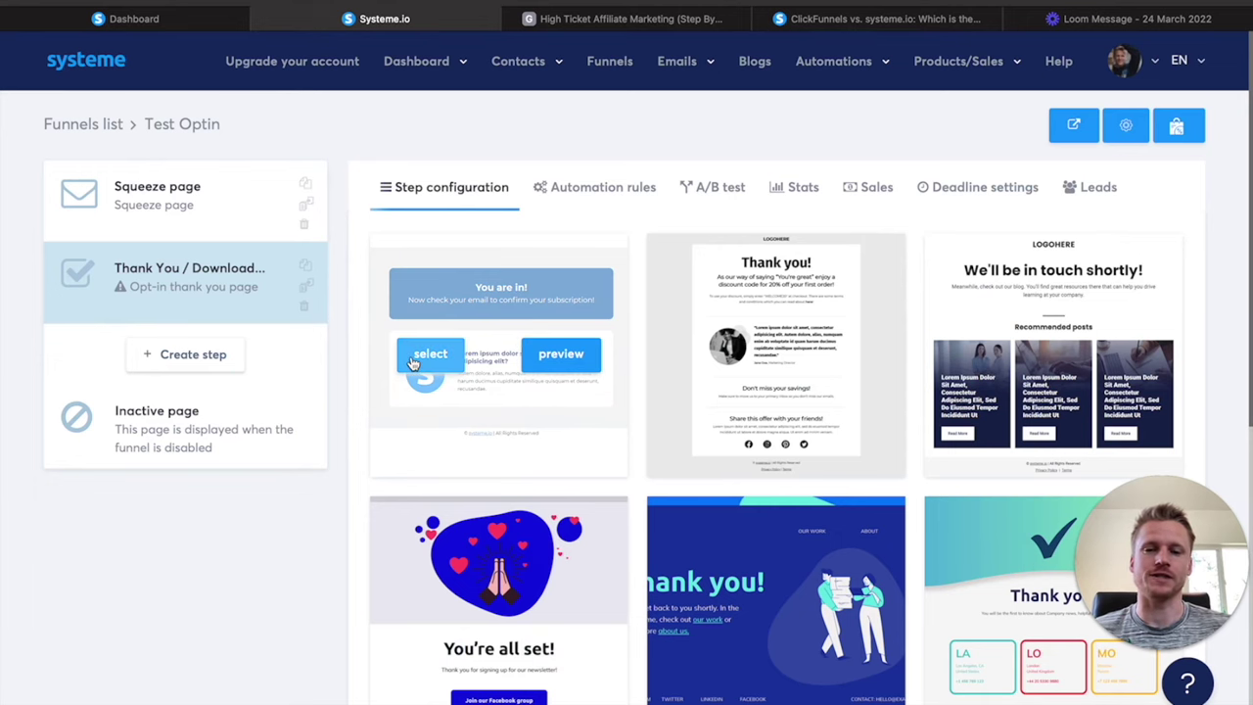
- Give the thank-you step the 'You are in!' template and URL path thankyoutest, then save
click(413, 359)
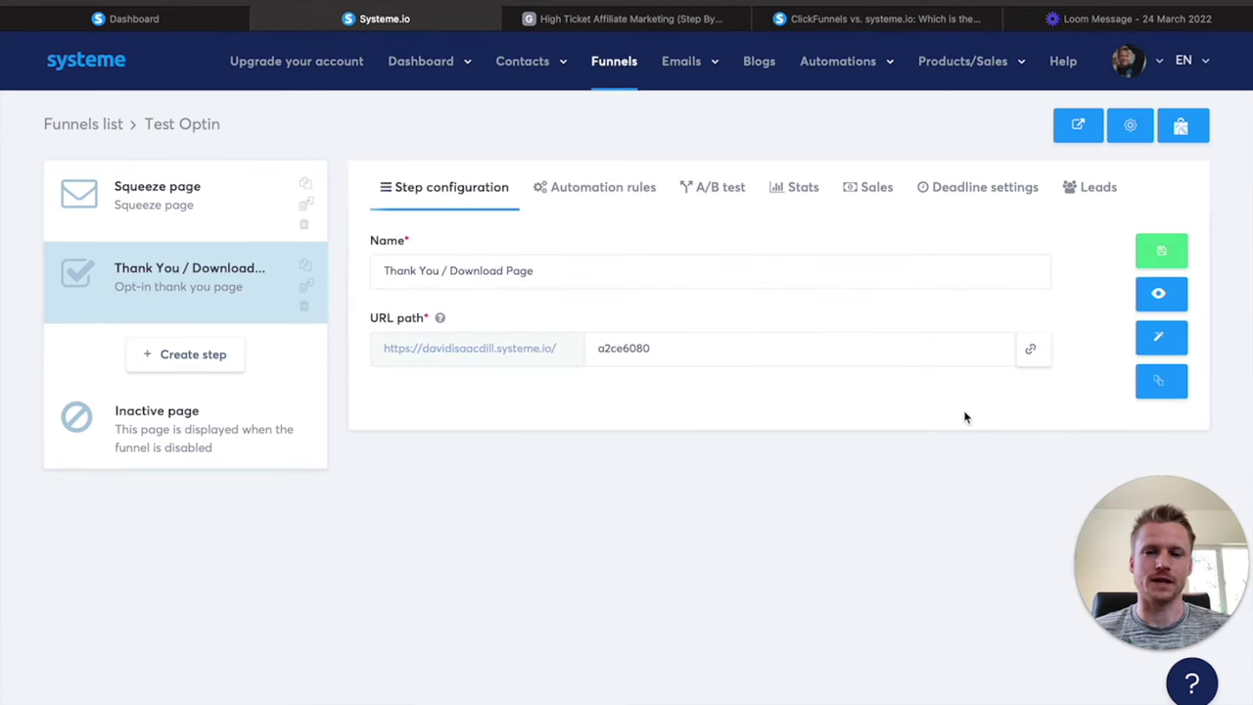
double_click(661, 355)
text(thankyoutest)
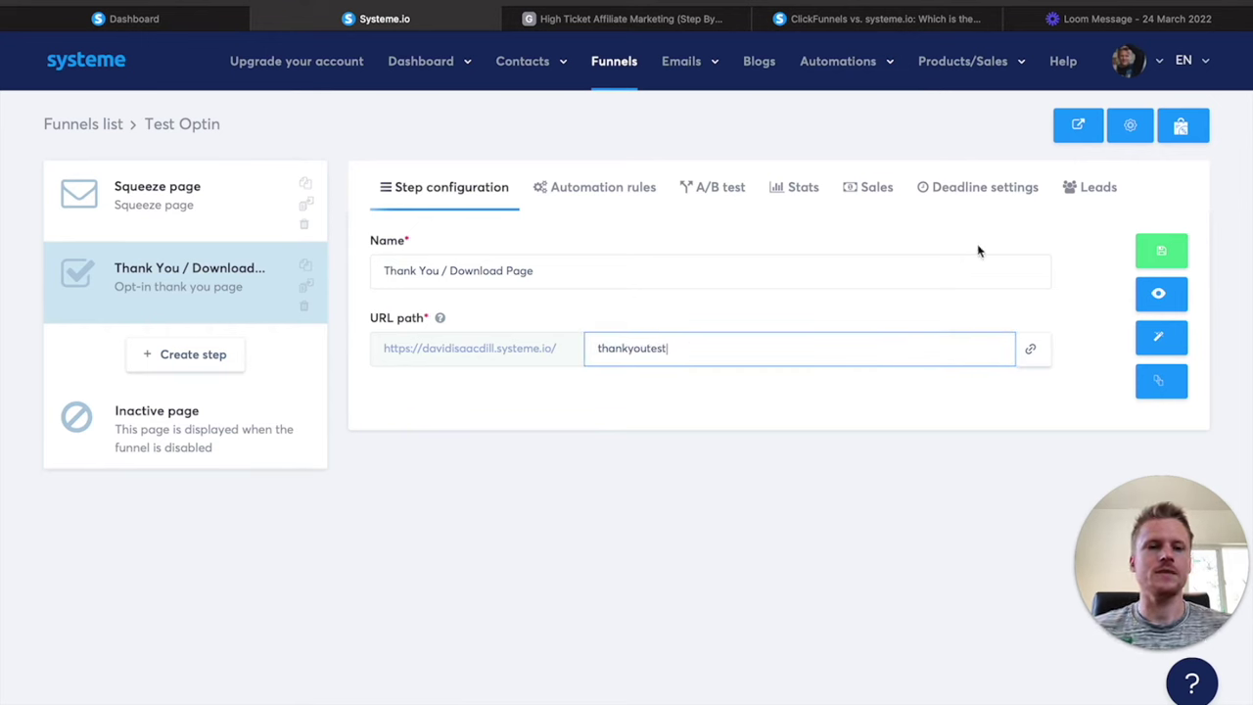
click(1162, 251)
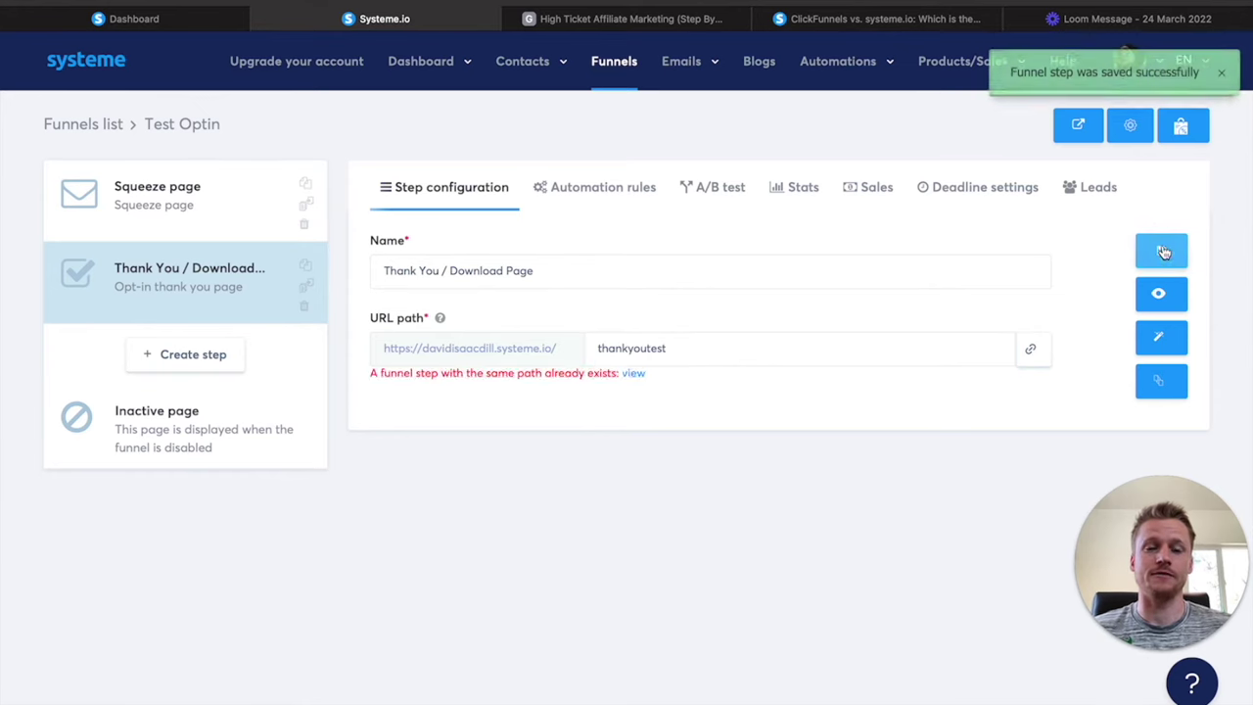
- Delete the Powered By section from the 'You are in!' thank-you page, save, and exit the editor
click(1171, 339)
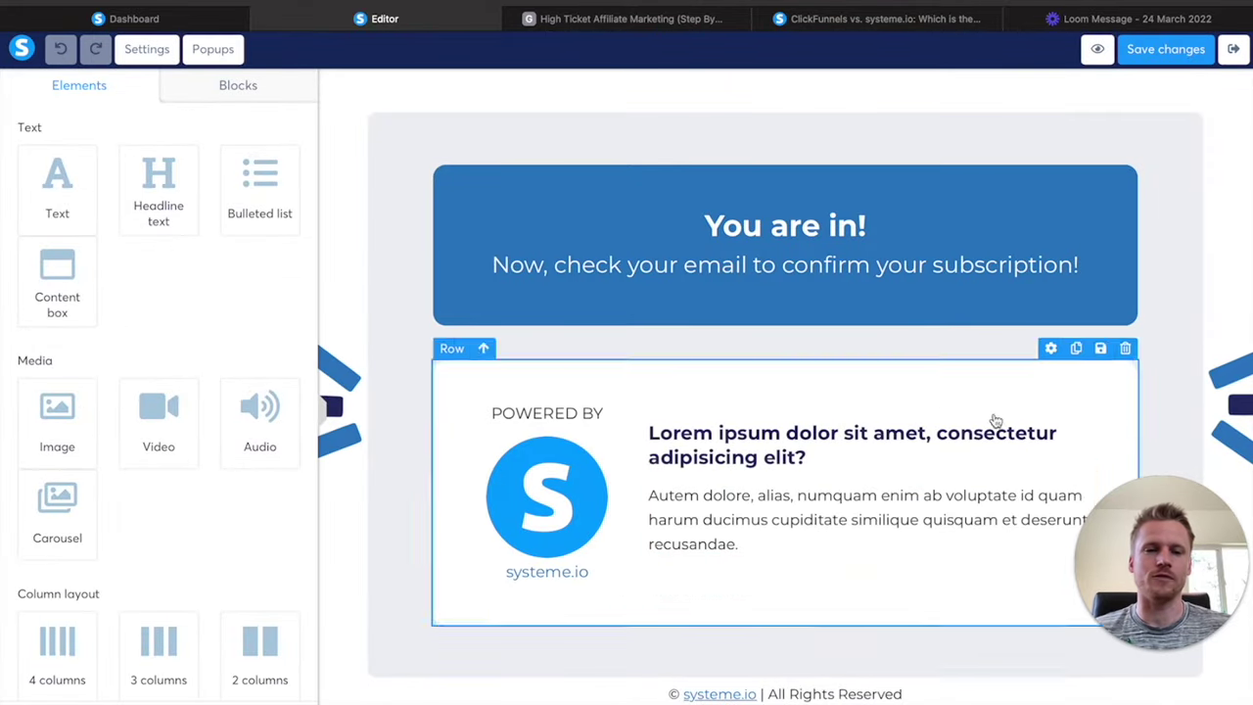
click(1124, 348)
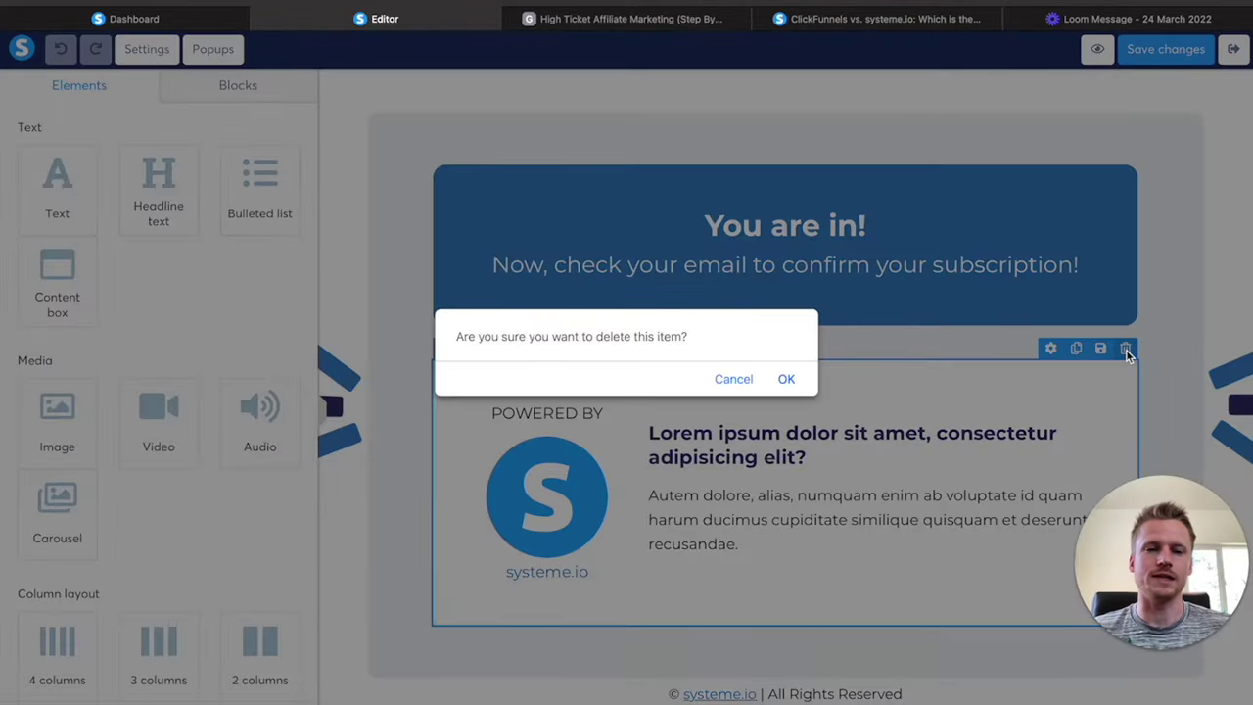
click(786, 379)
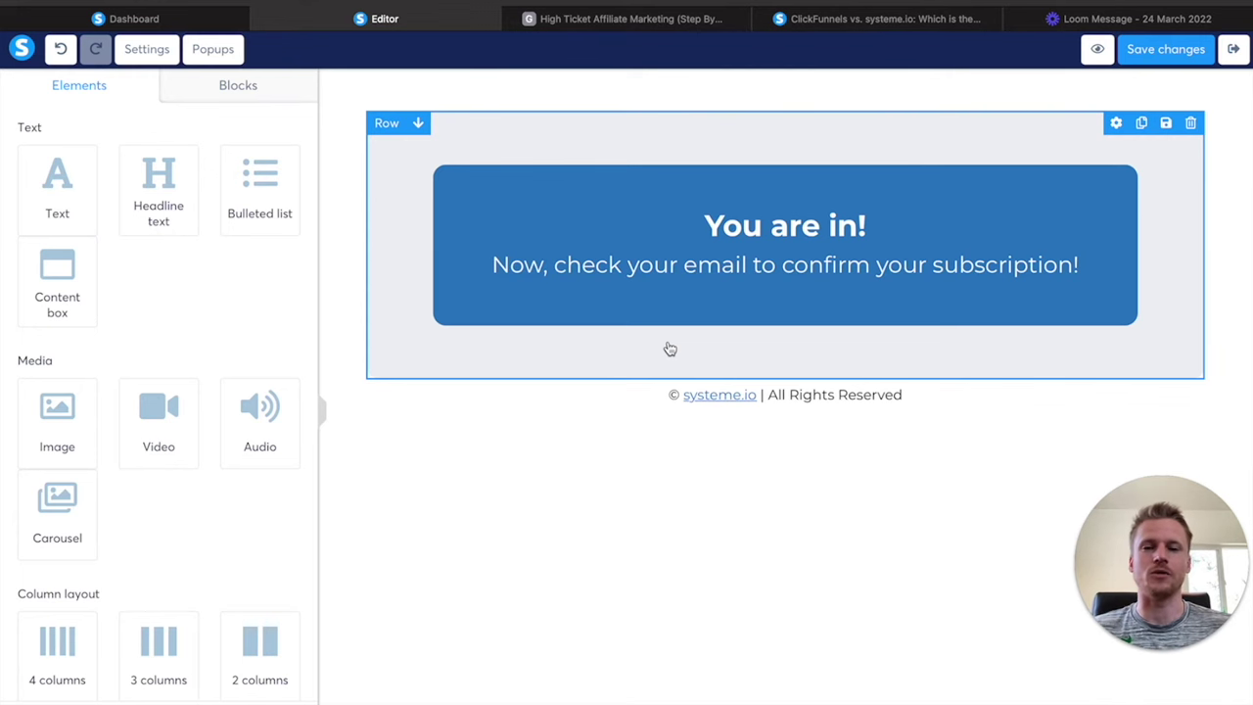
click(669, 348)
click(1157, 55)
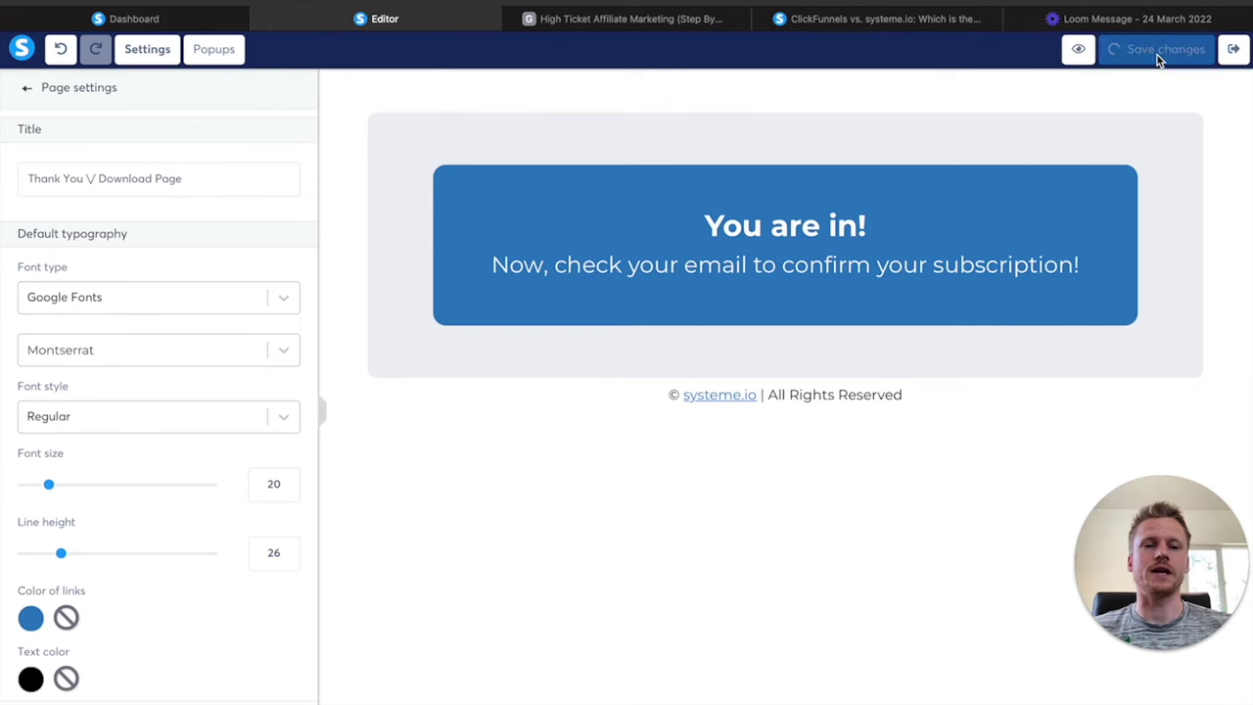
click(1233, 49)
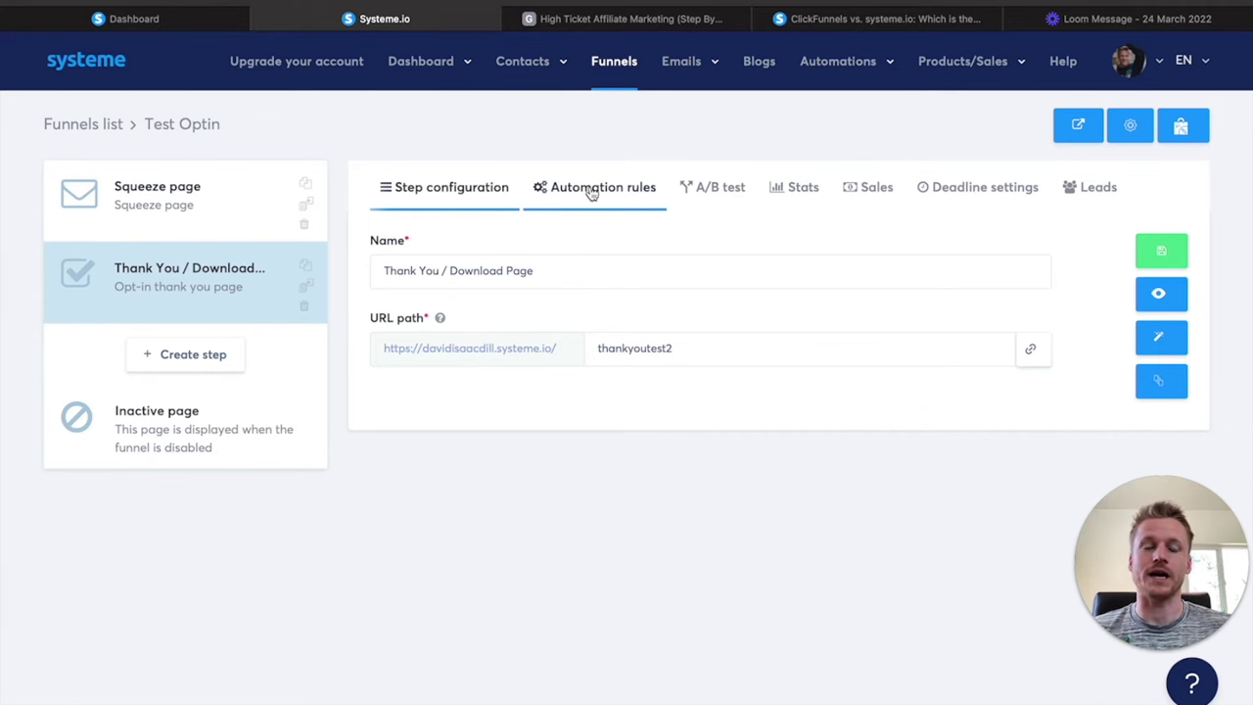
- Create a squeeze page automation rule triggered by Funnel step form subscribed
click(217, 209)
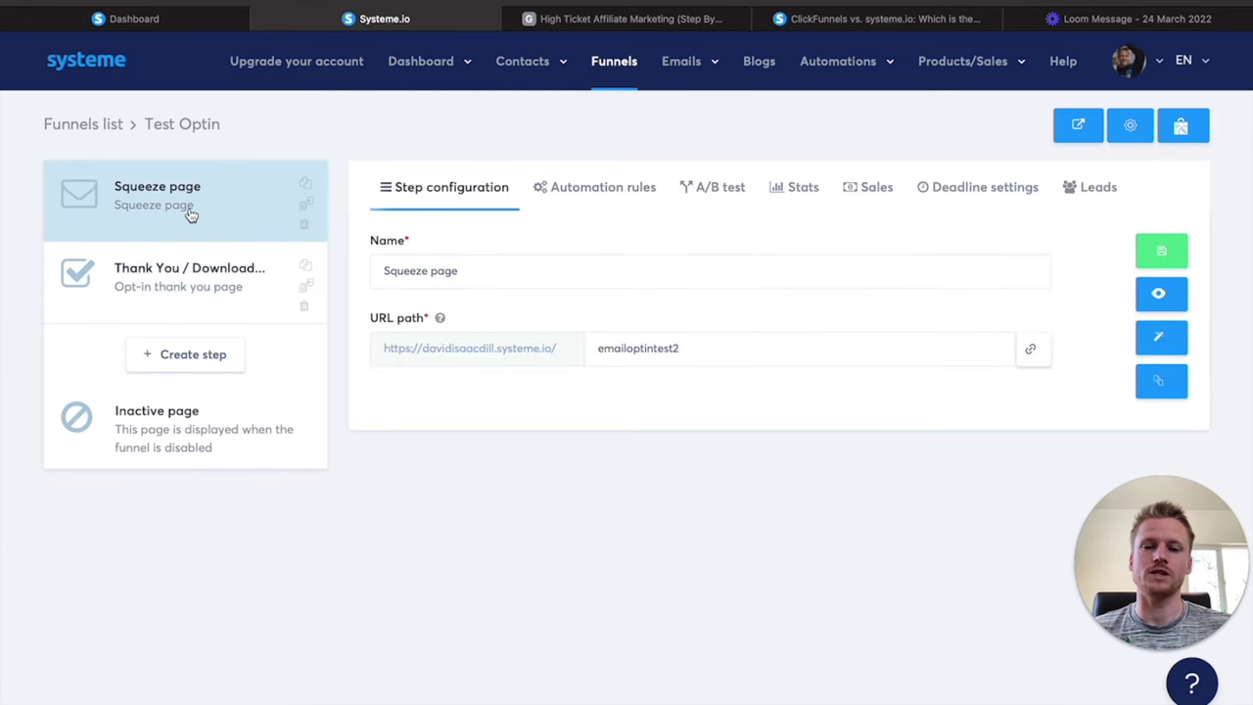
click(611, 201)
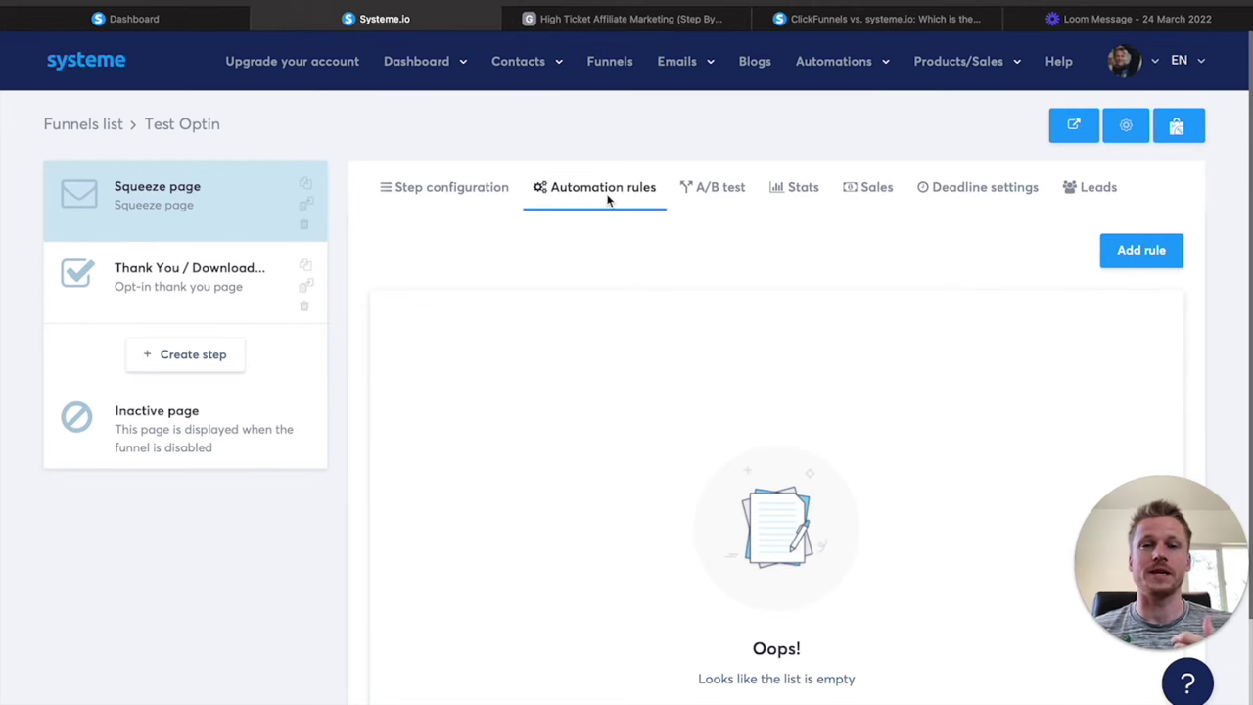
click(1143, 267)
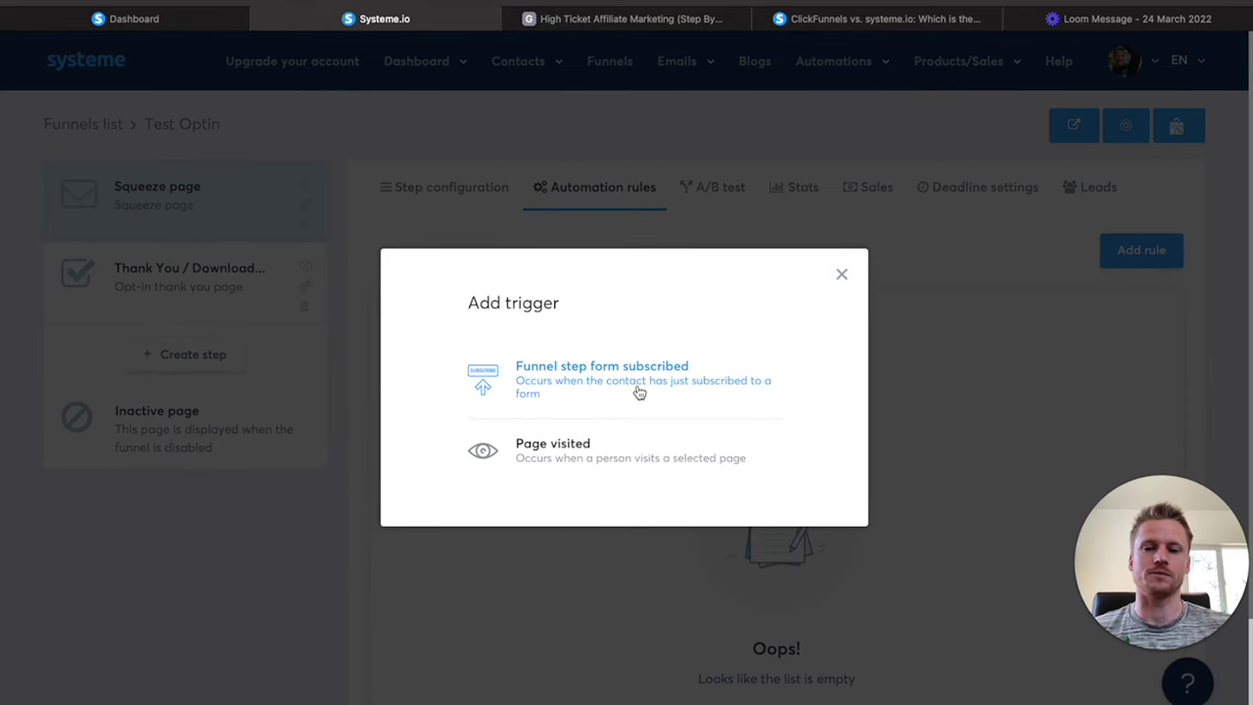
click(639, 391)
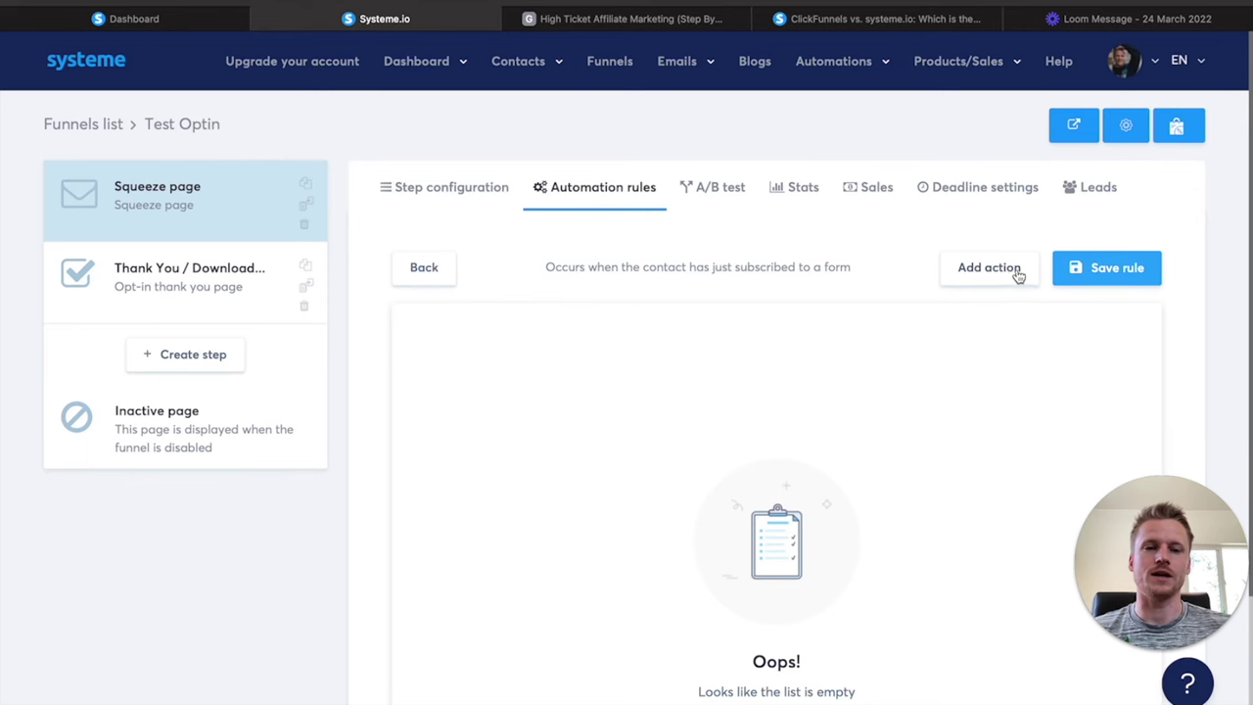
- Add an 'Add a tag' action to the rule, then go back to the squeeze page step
click(1010, 271)
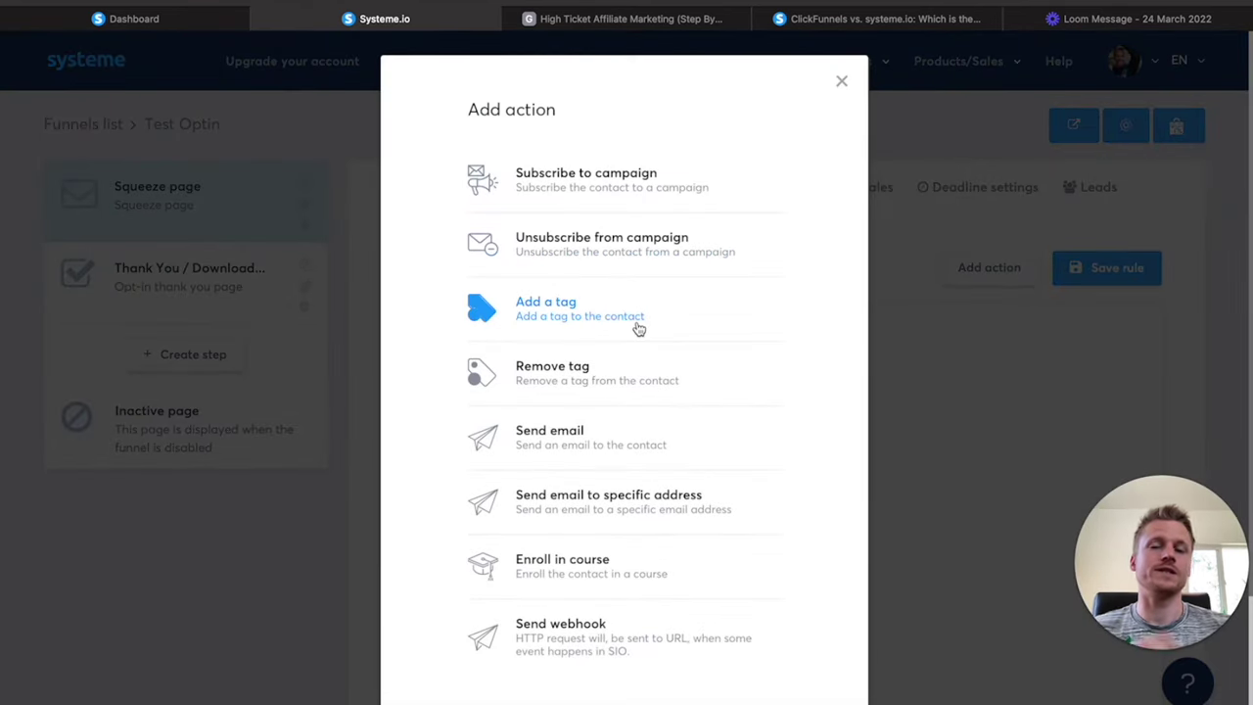
click(638, 326)
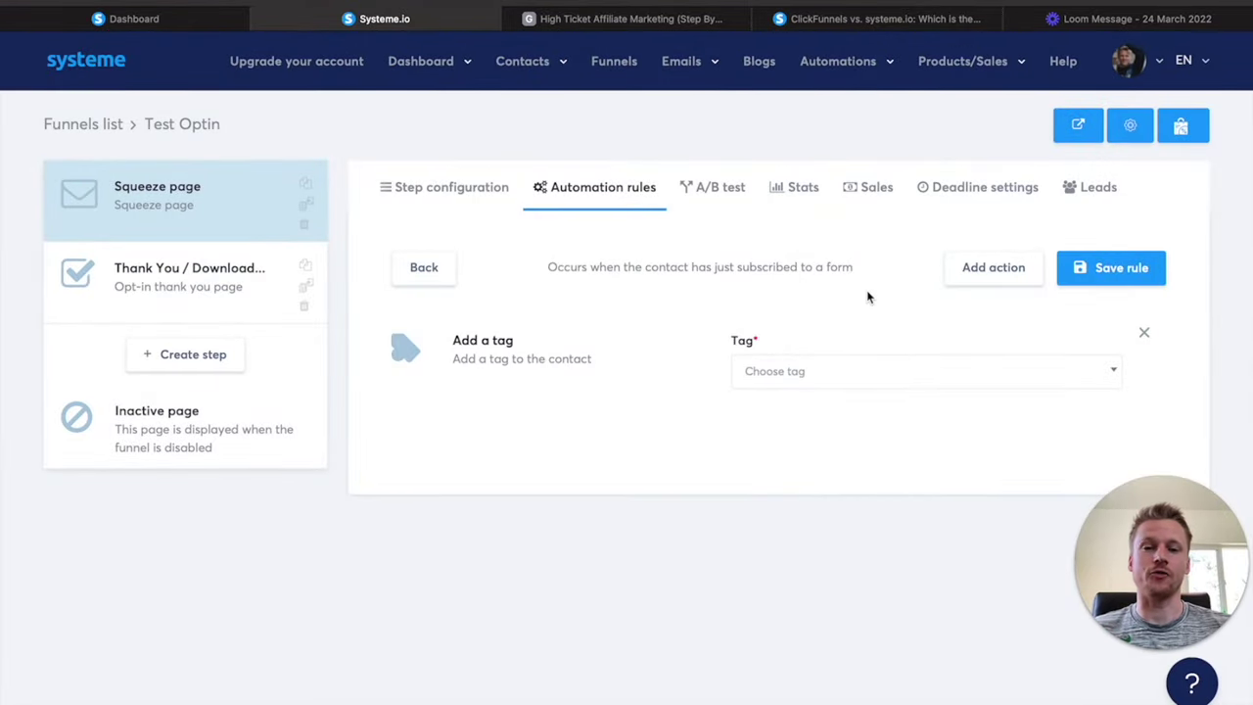
click(865, 377)
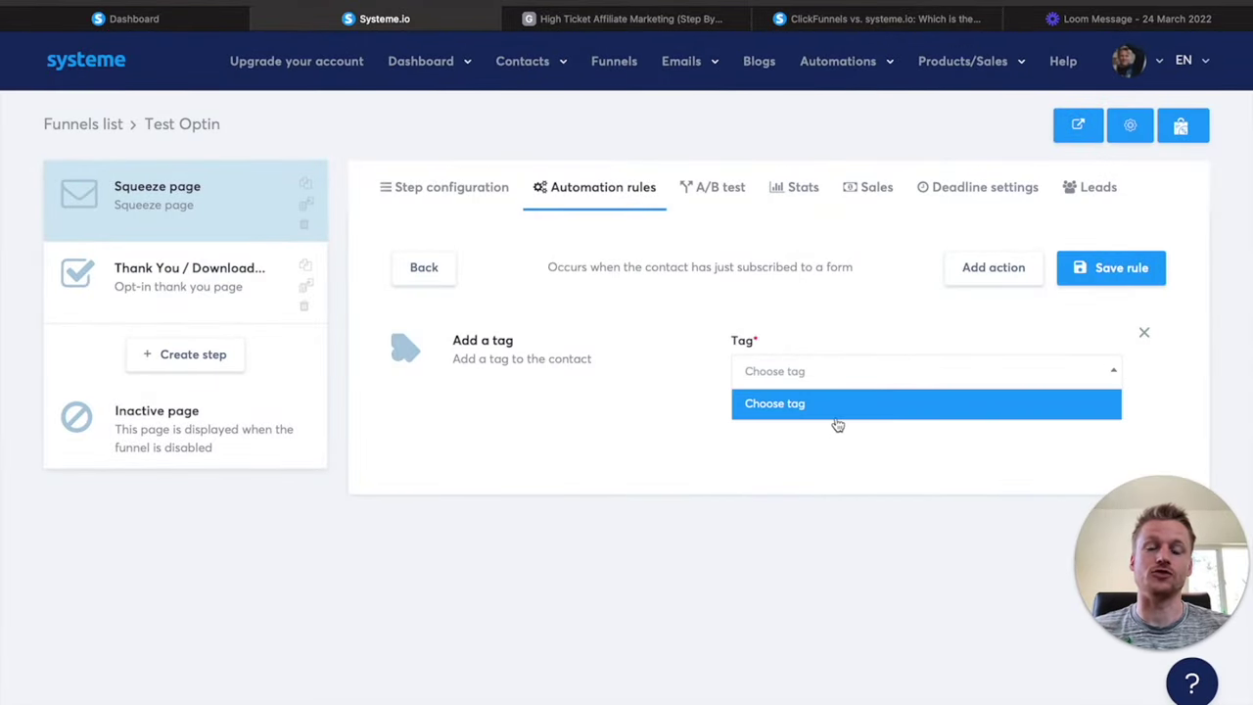
click(816, 360)
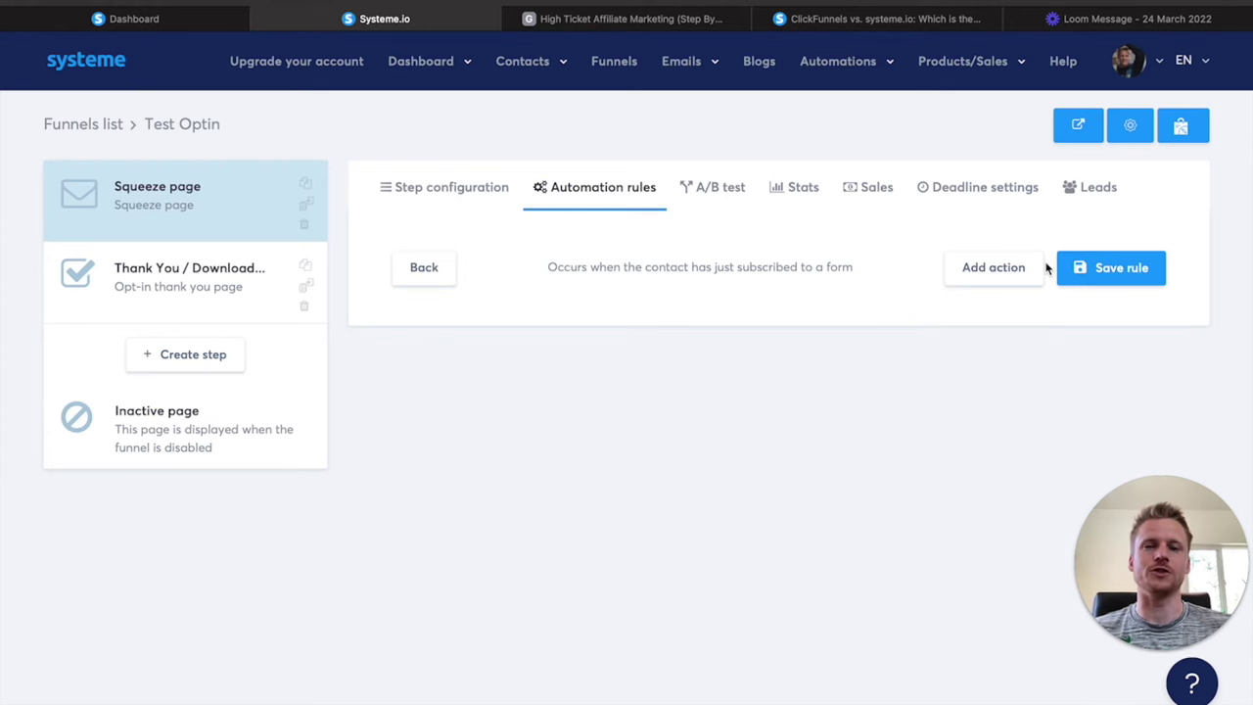
click(423, 268)
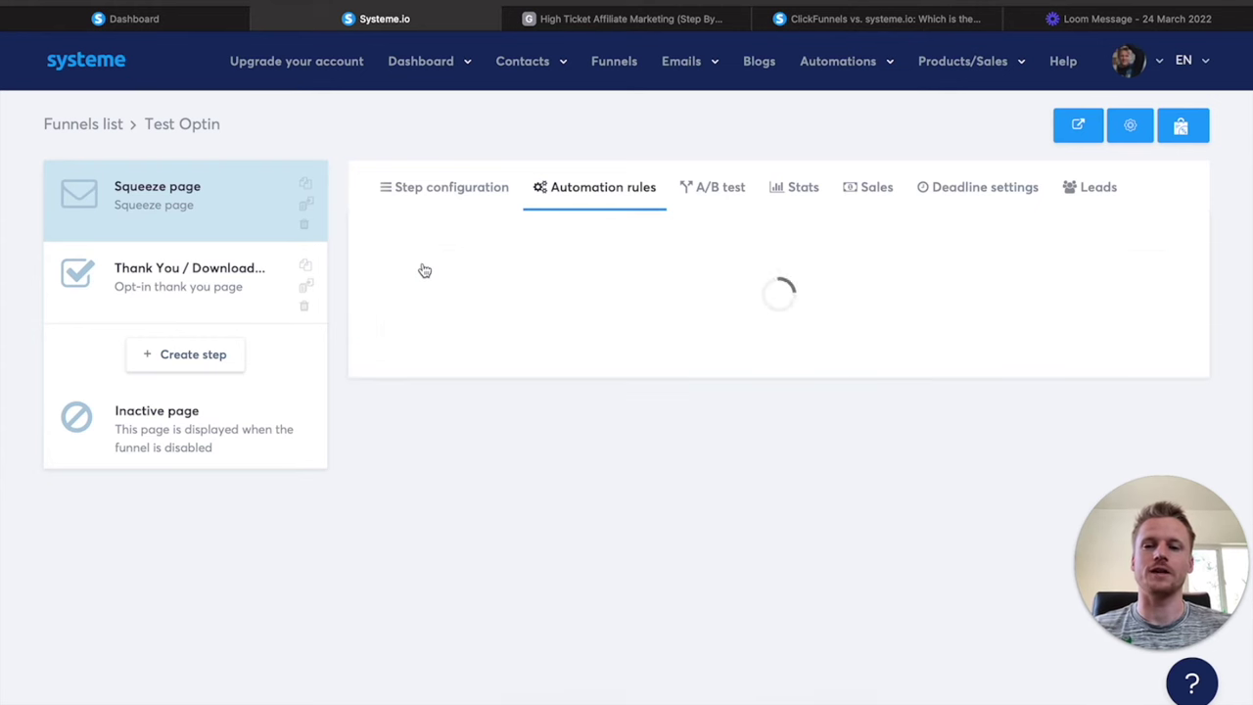
click(156, 200)
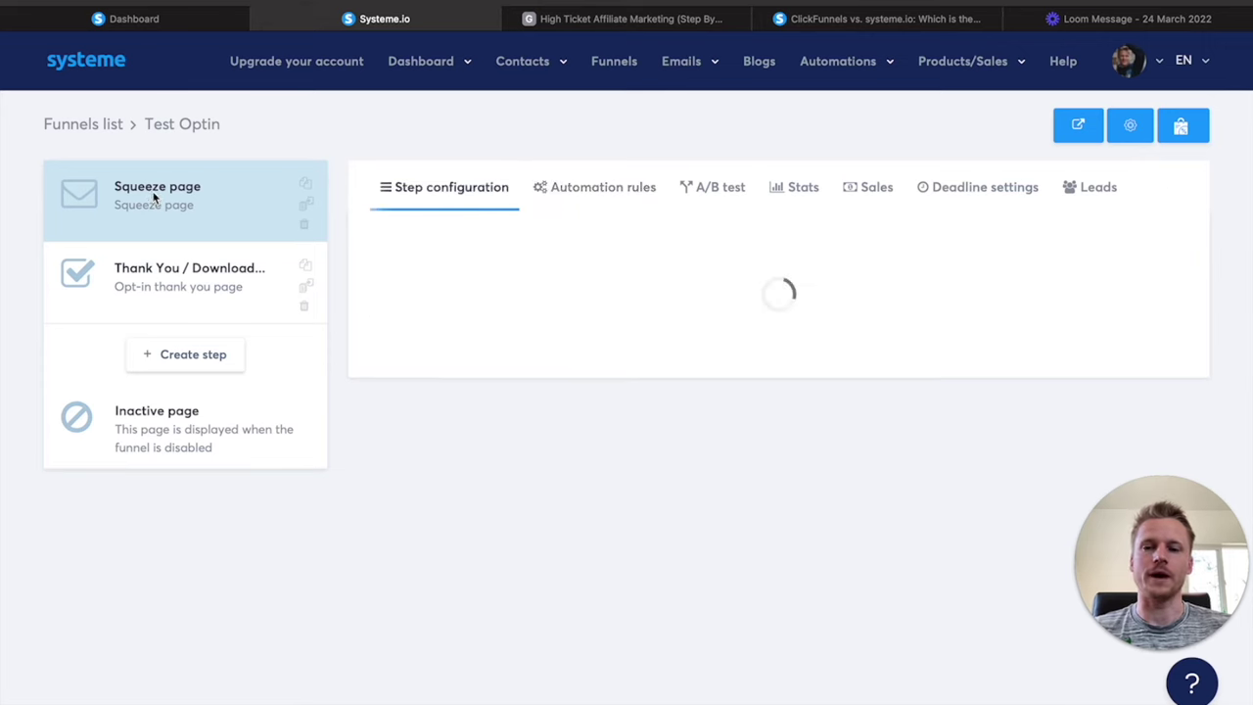
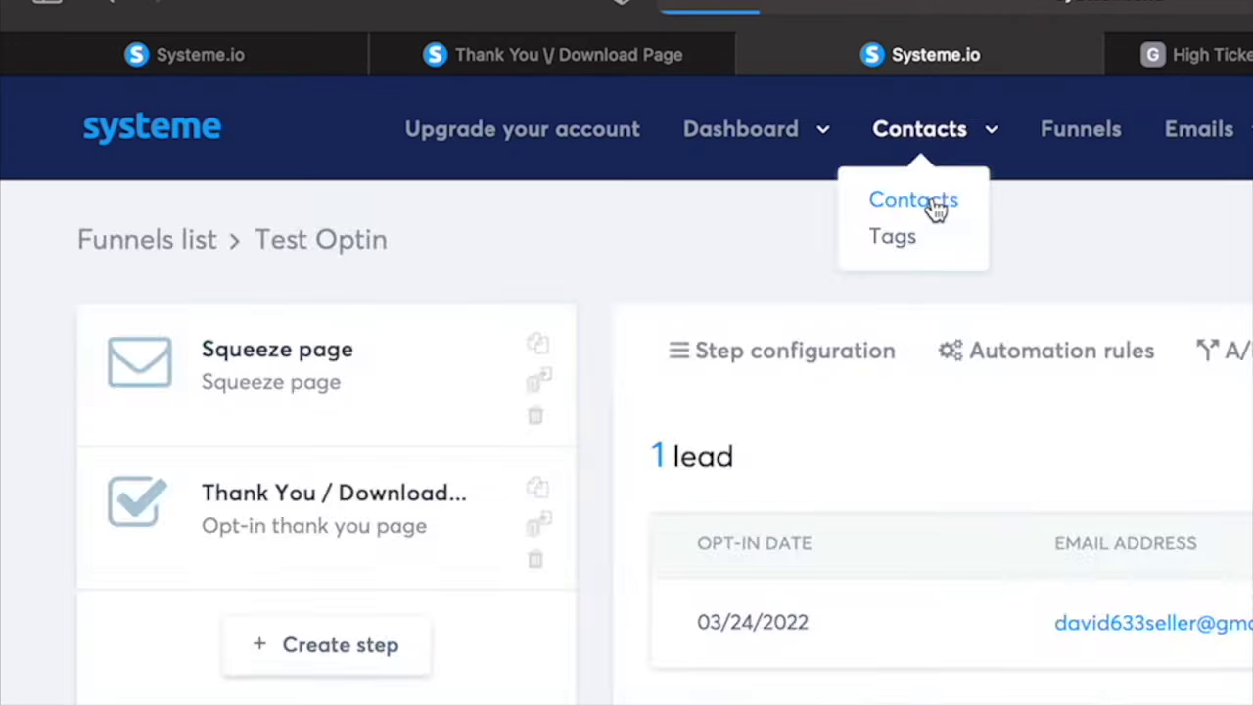
- Open the Contacts page listing the one contact registered through the squeeze page
click(931, 205)
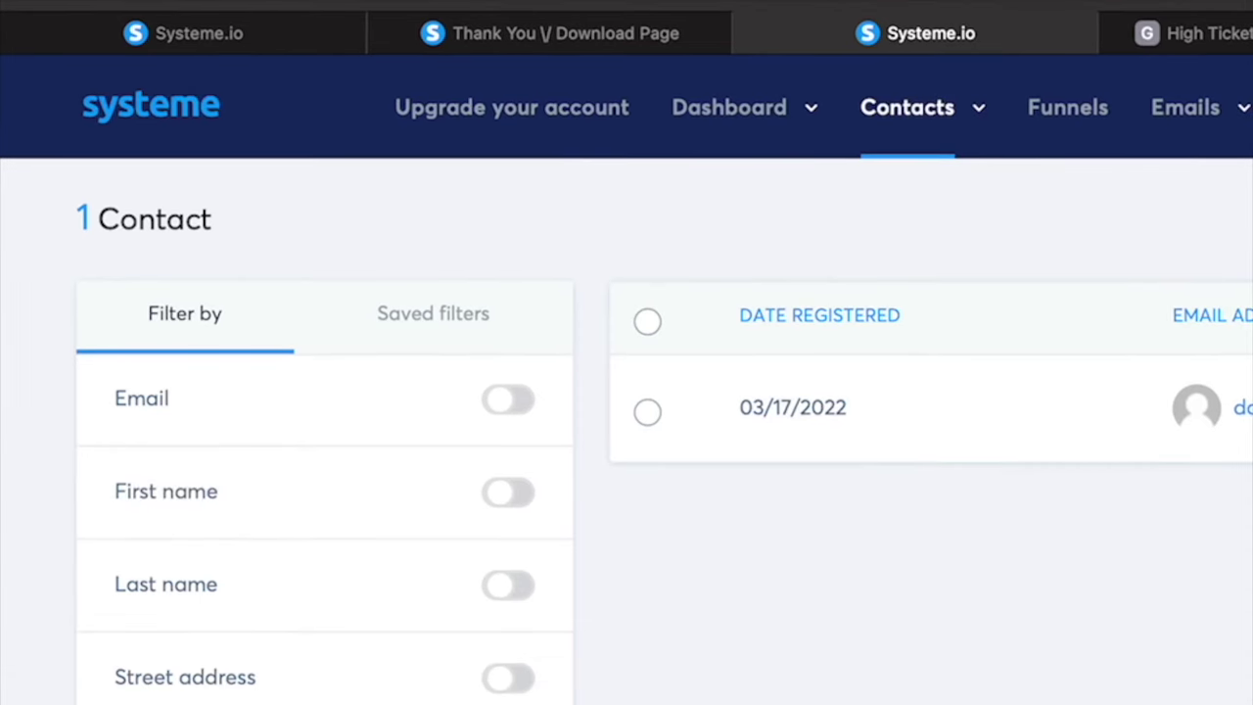
- Add a new contact tag named 'Email Optin Test' from the Tags page
mouse_move(923, 112)
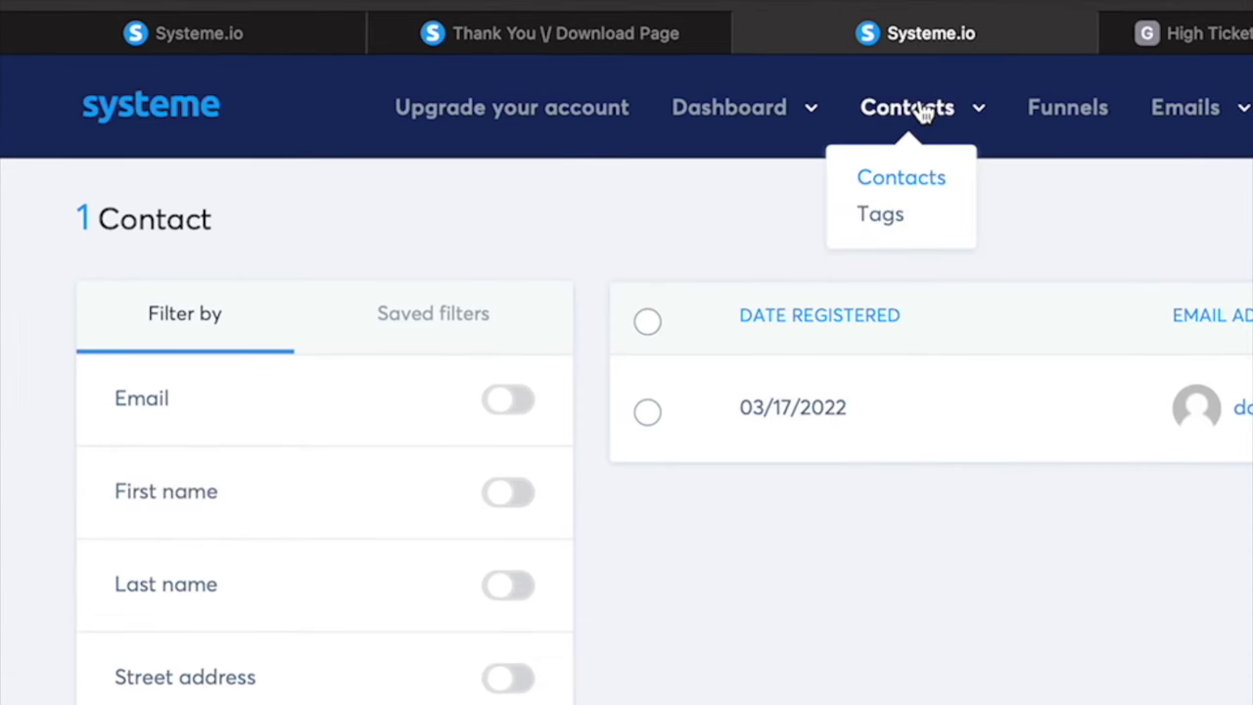
click(886, 217)
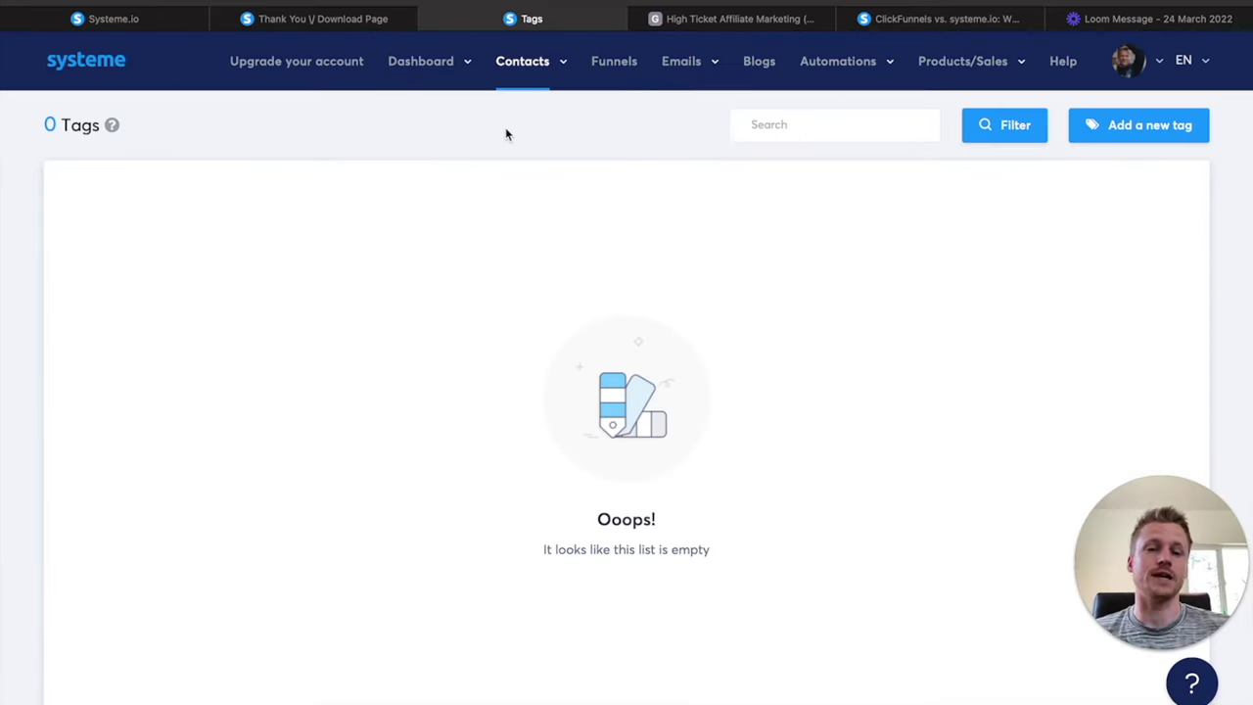
click(1153, 123)
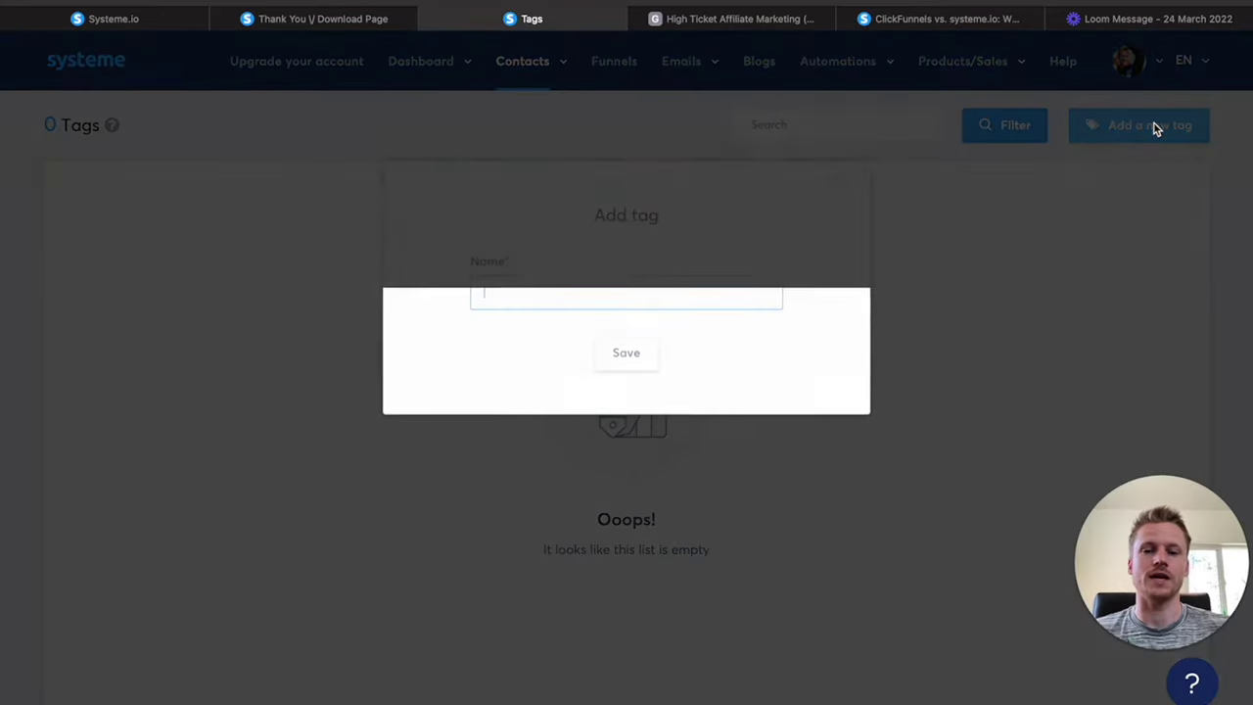
text(Email Opt)
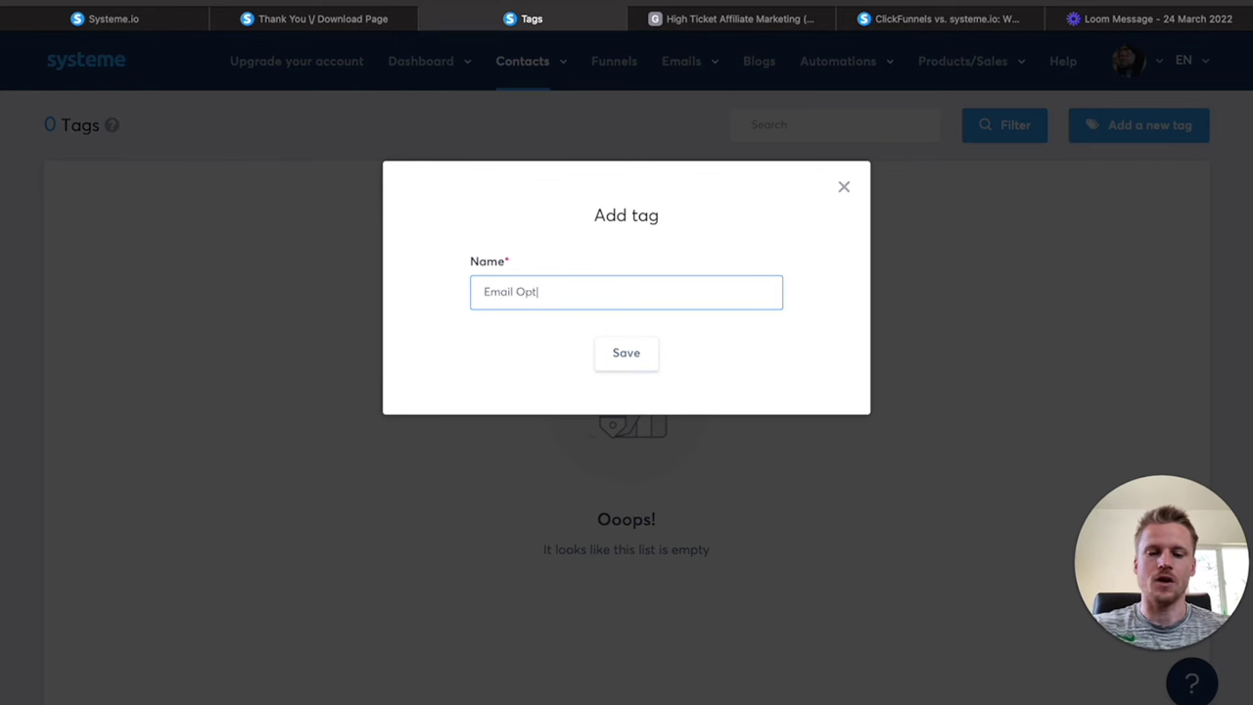
text(in Test)
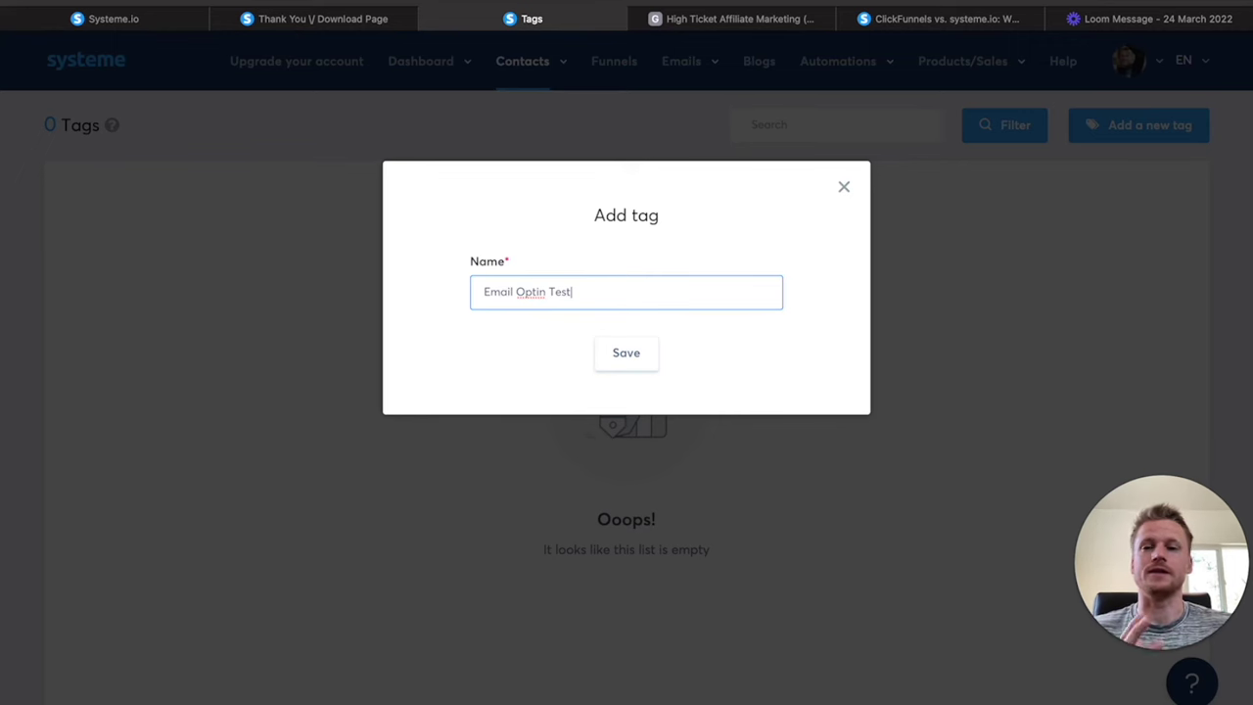
click(627, 354)
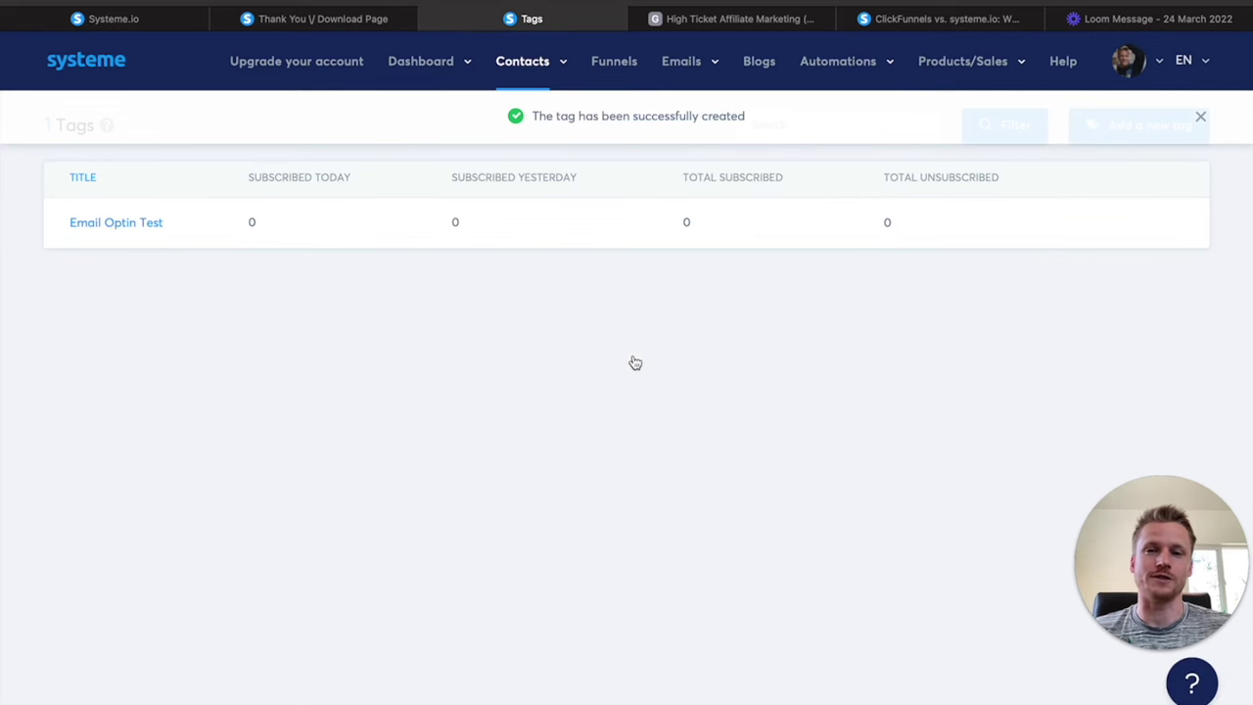
- Open the Test Optin funnel, then go back to the Funnels list
click(610, 64)
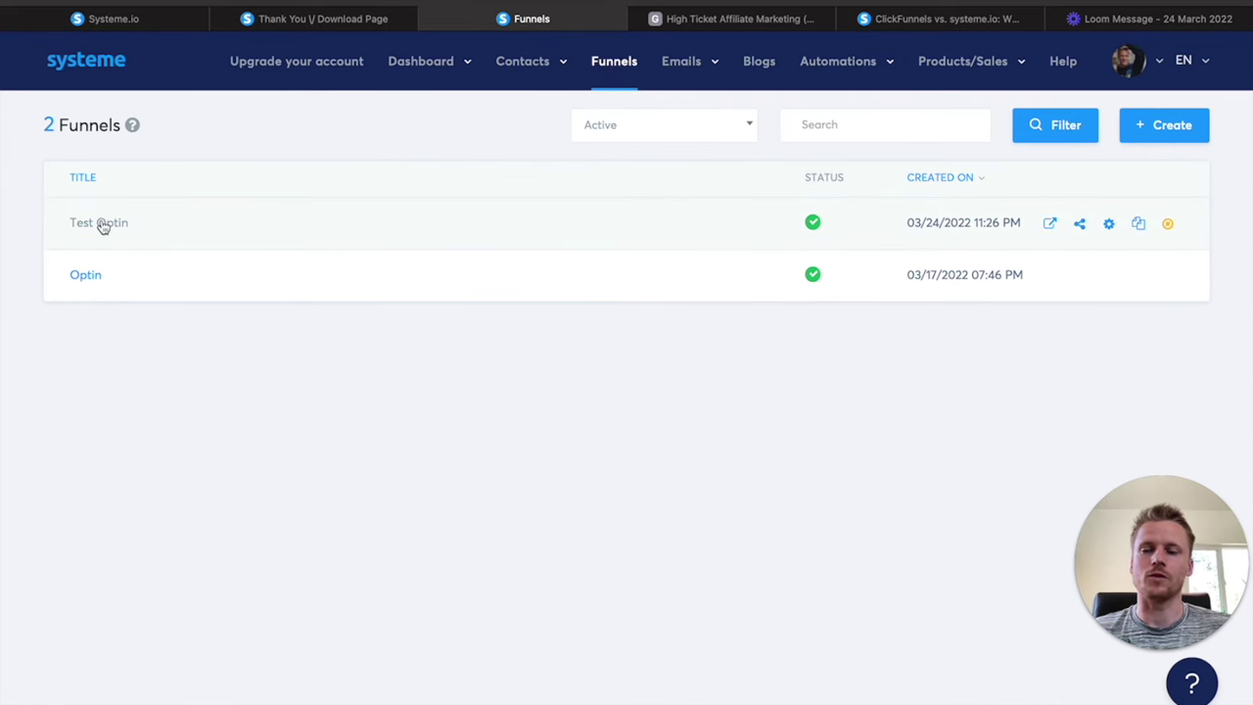
click(103, 224)
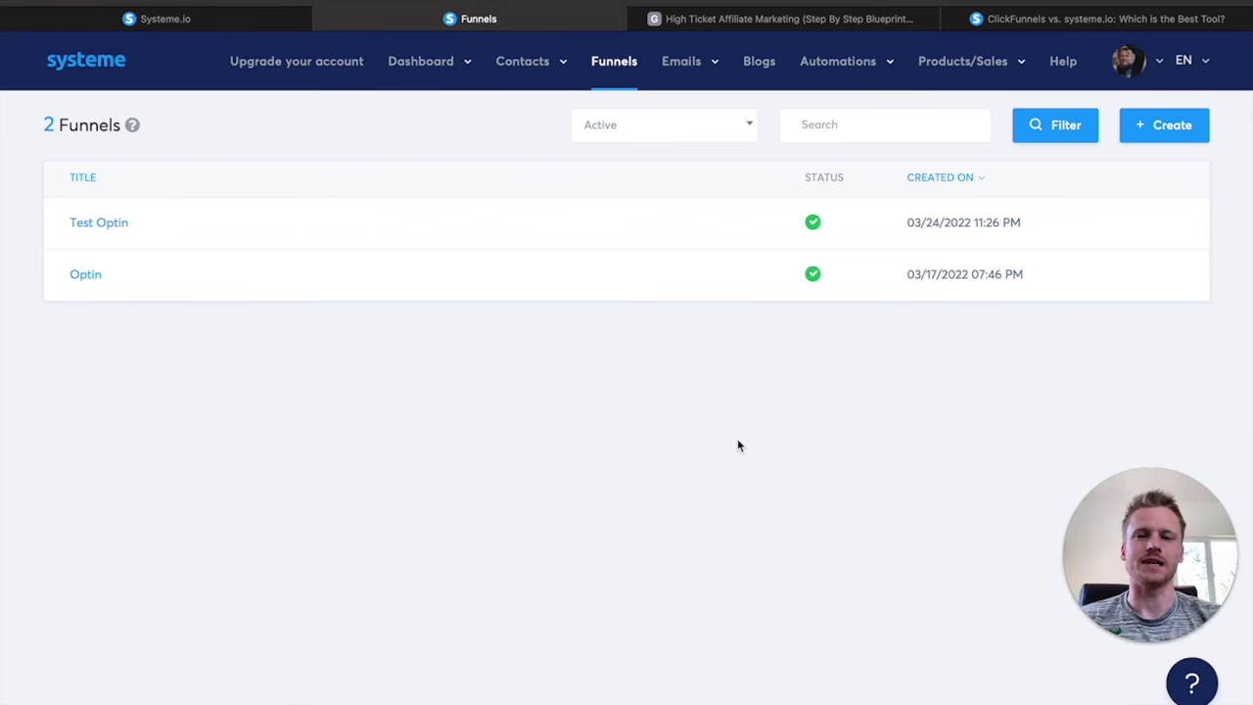
mouse_move(702, 75)
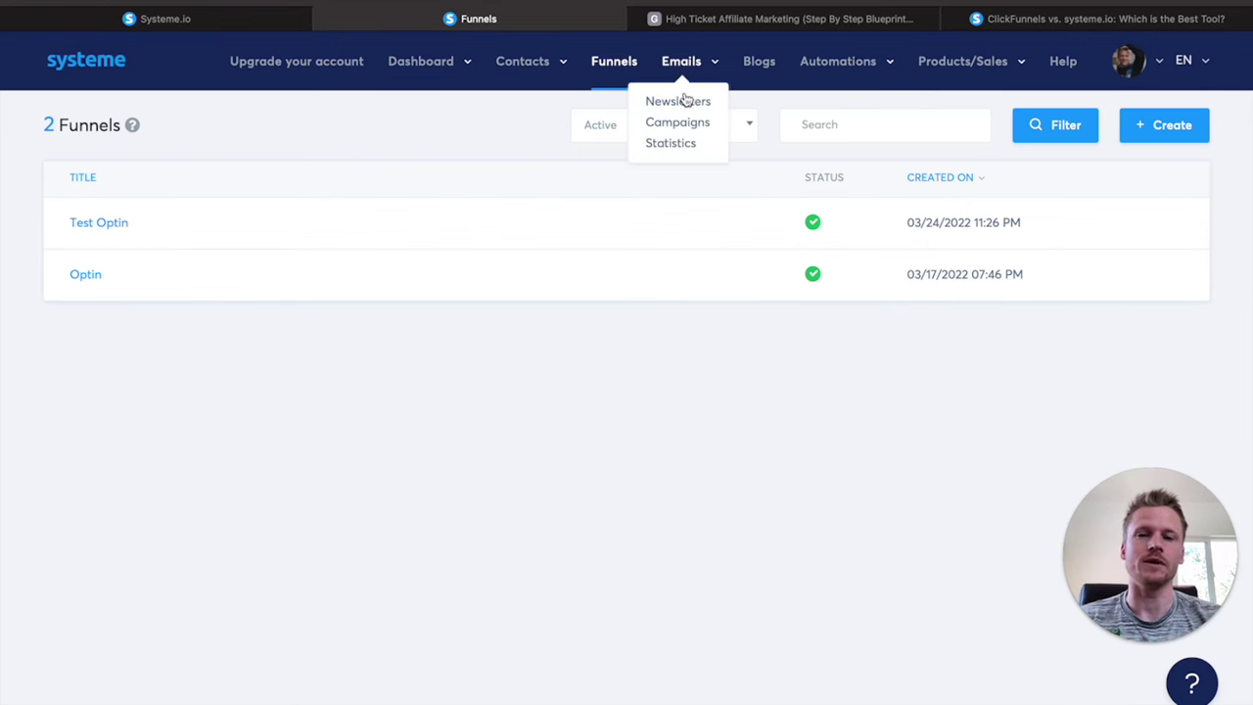
- Create a newsletter with subject 'Affiliate Course' using the Classic editor
click(686, 101)
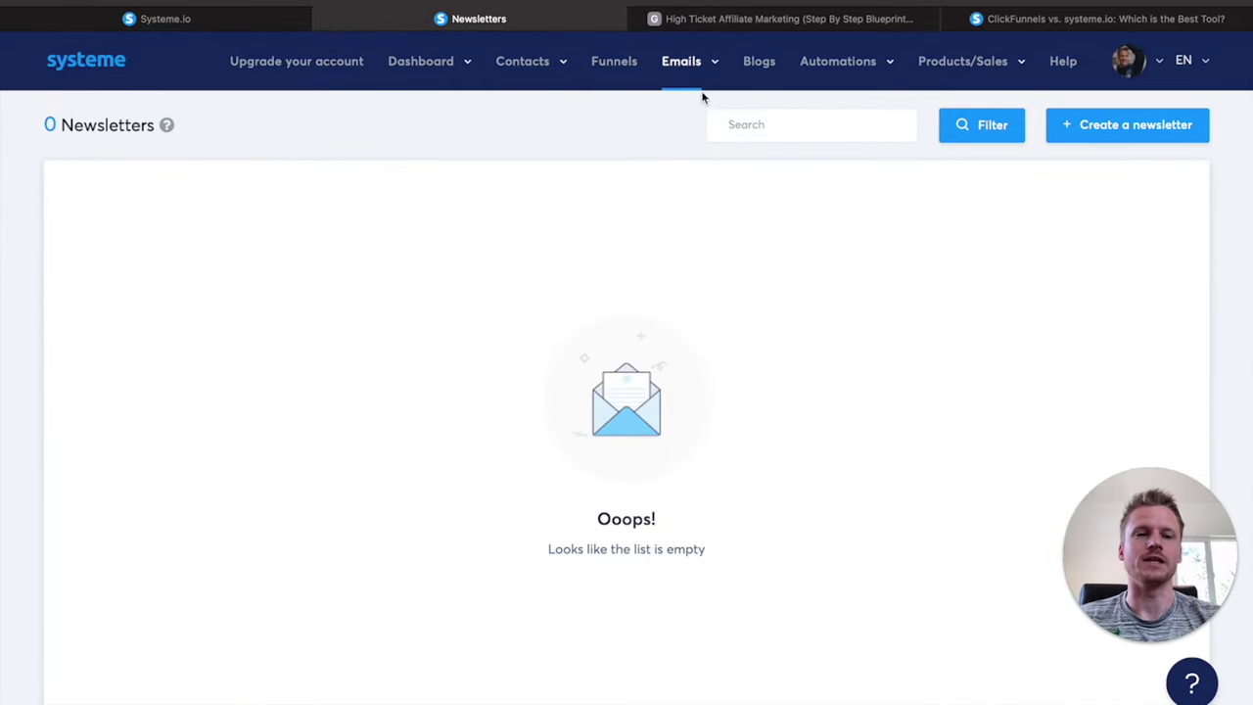
click(1165, 130)
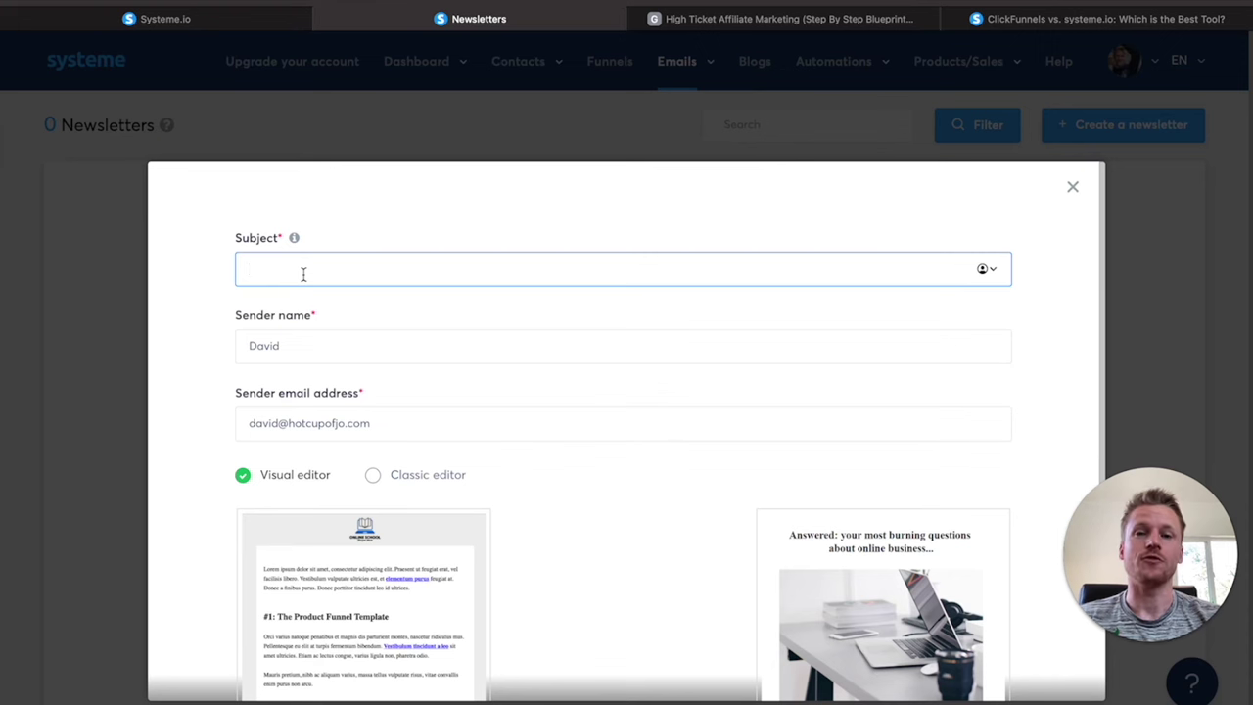
text(Affiliae)
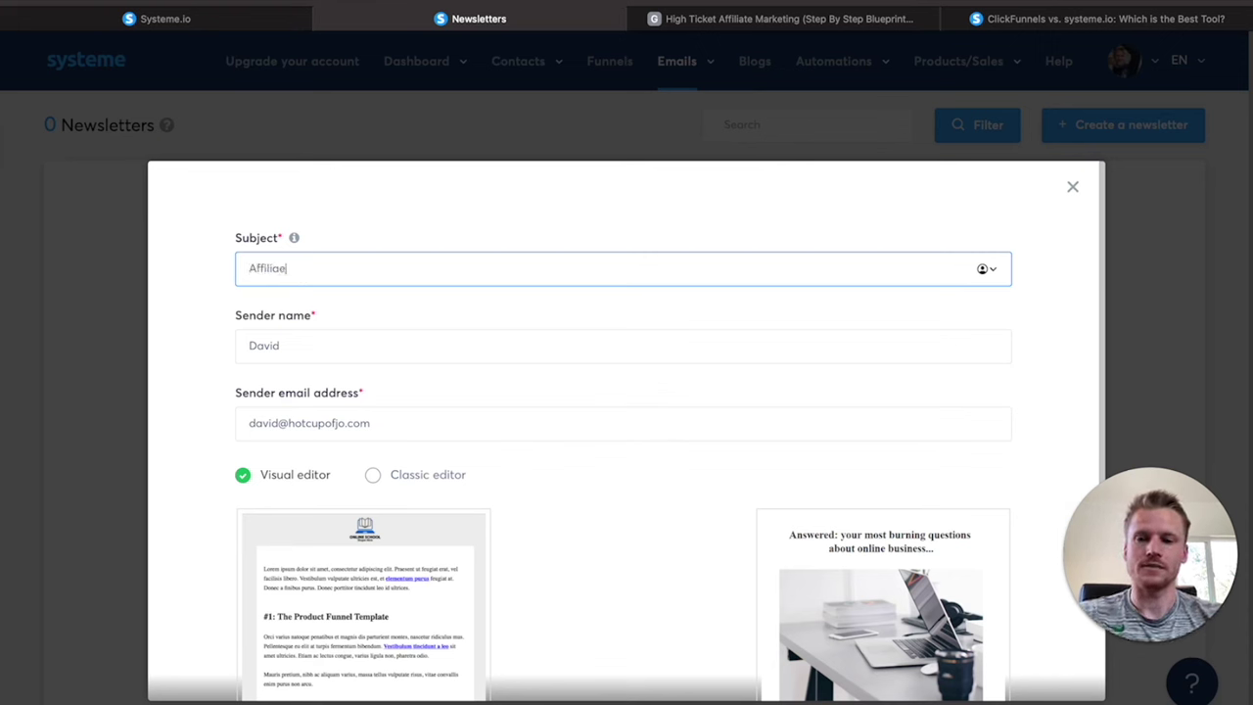
key(BackSpace)
key(Down)
key(Return)
text(Course)
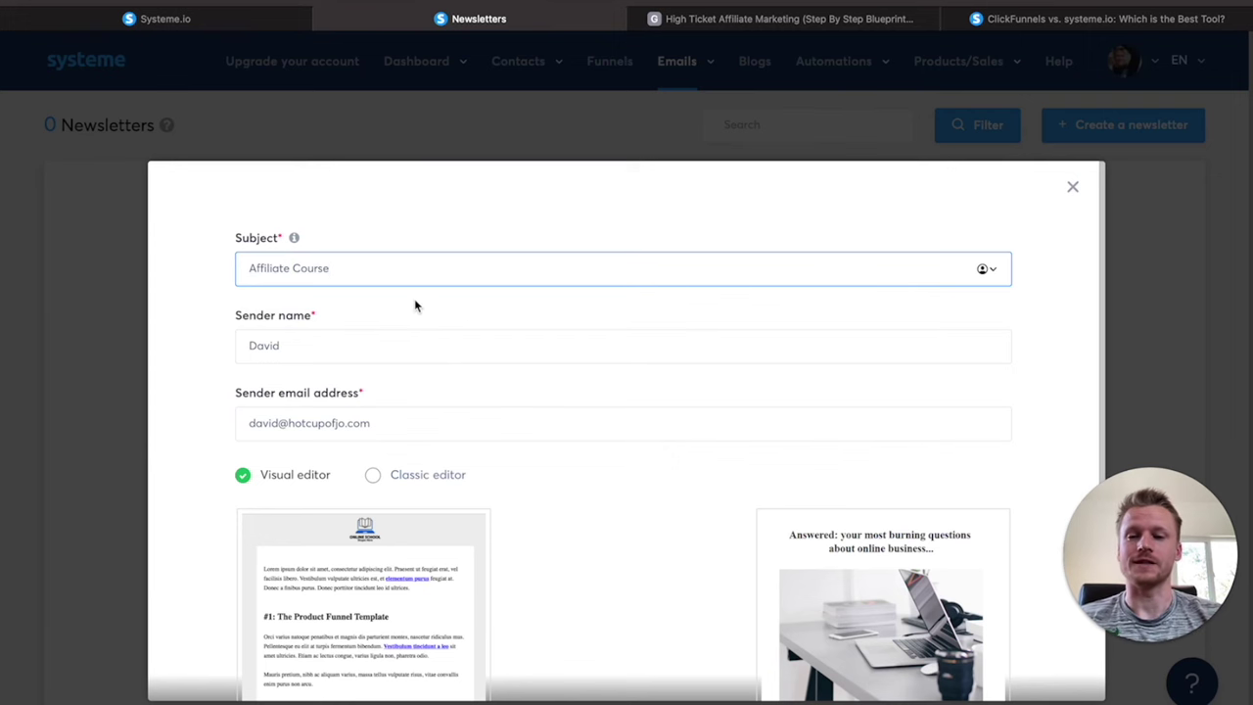
scroll(427, 478, down, 2)
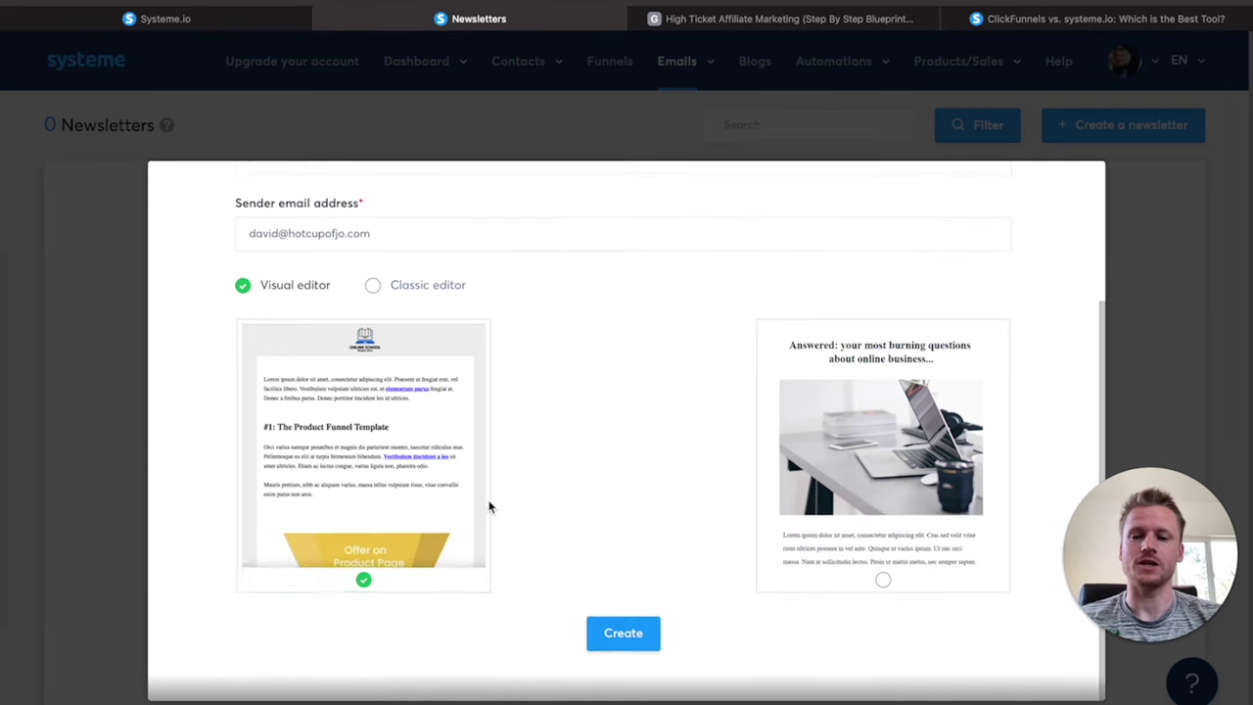
click(374, 294)
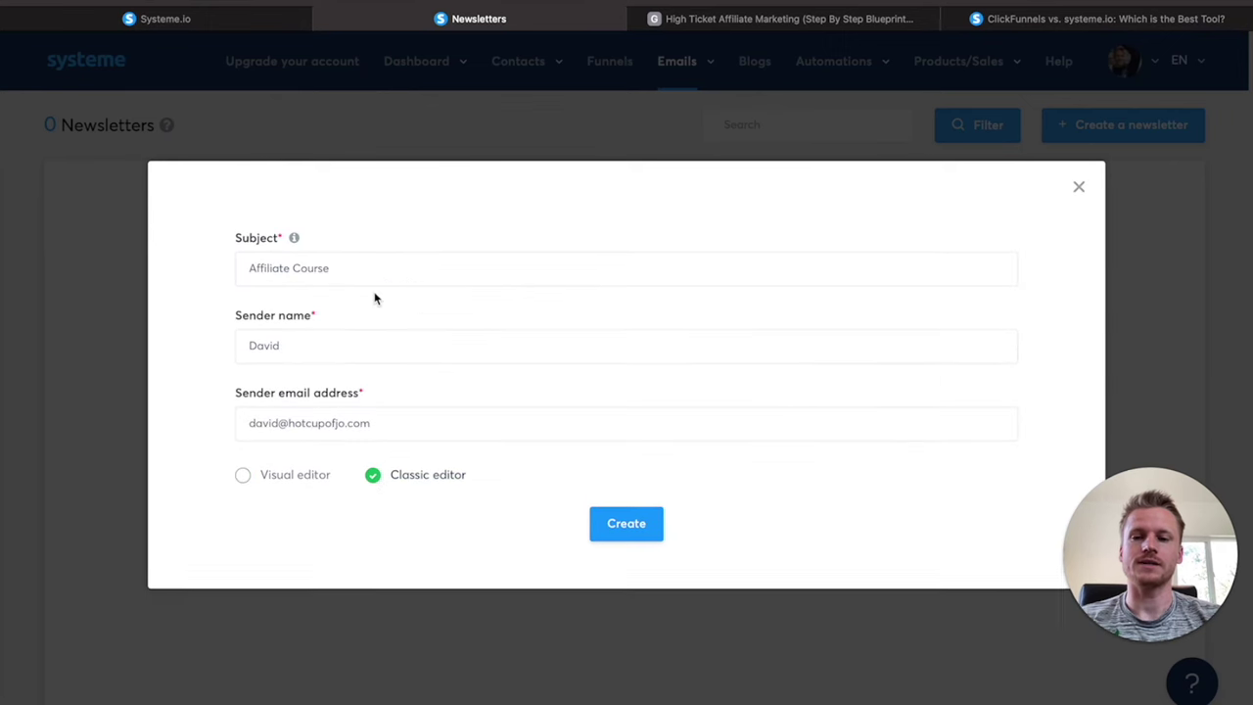
click(628, 533)
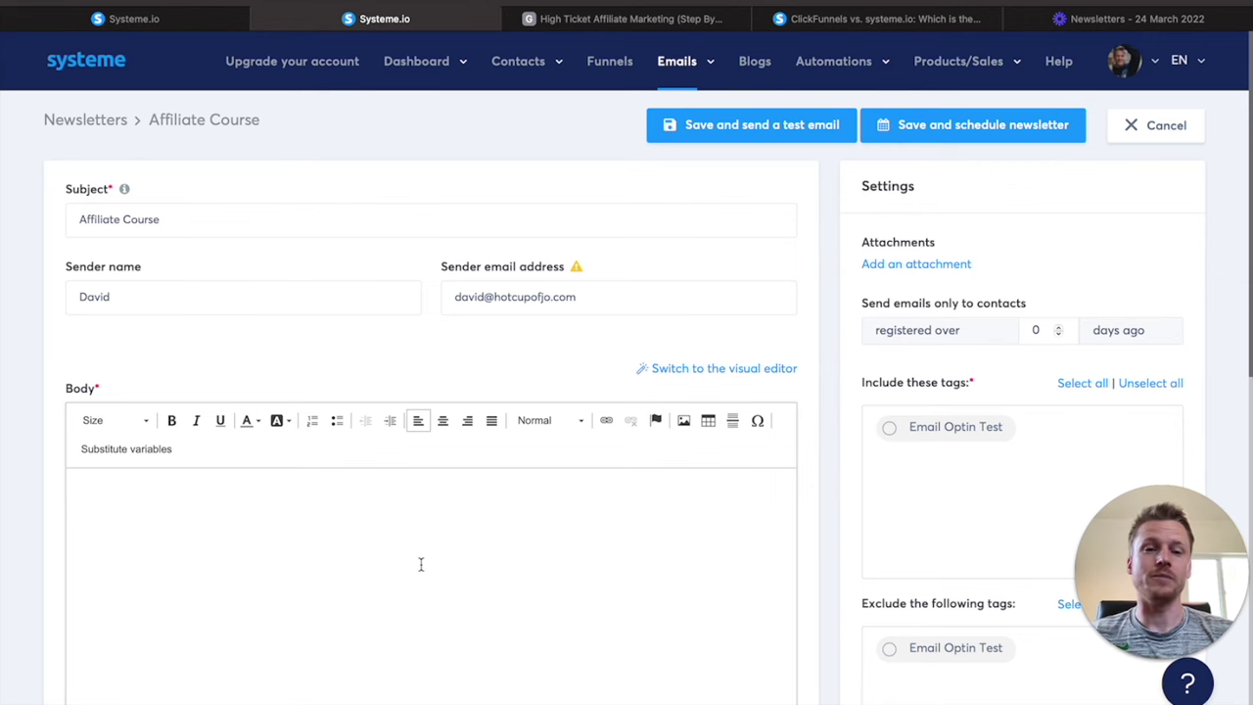
- Raise the days-ago filter to 5, reset it to 0, and save the newsletter
scroll(964, 511, down, 3)
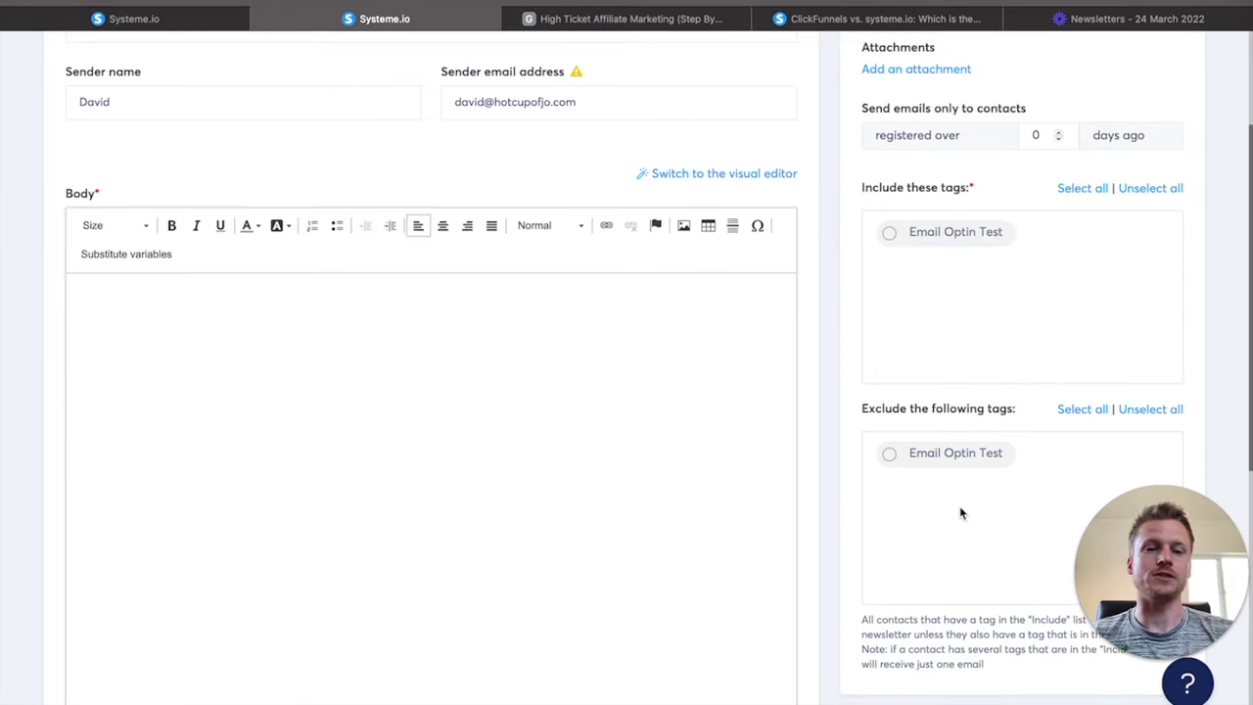
scroll(965, 248, up, 3)
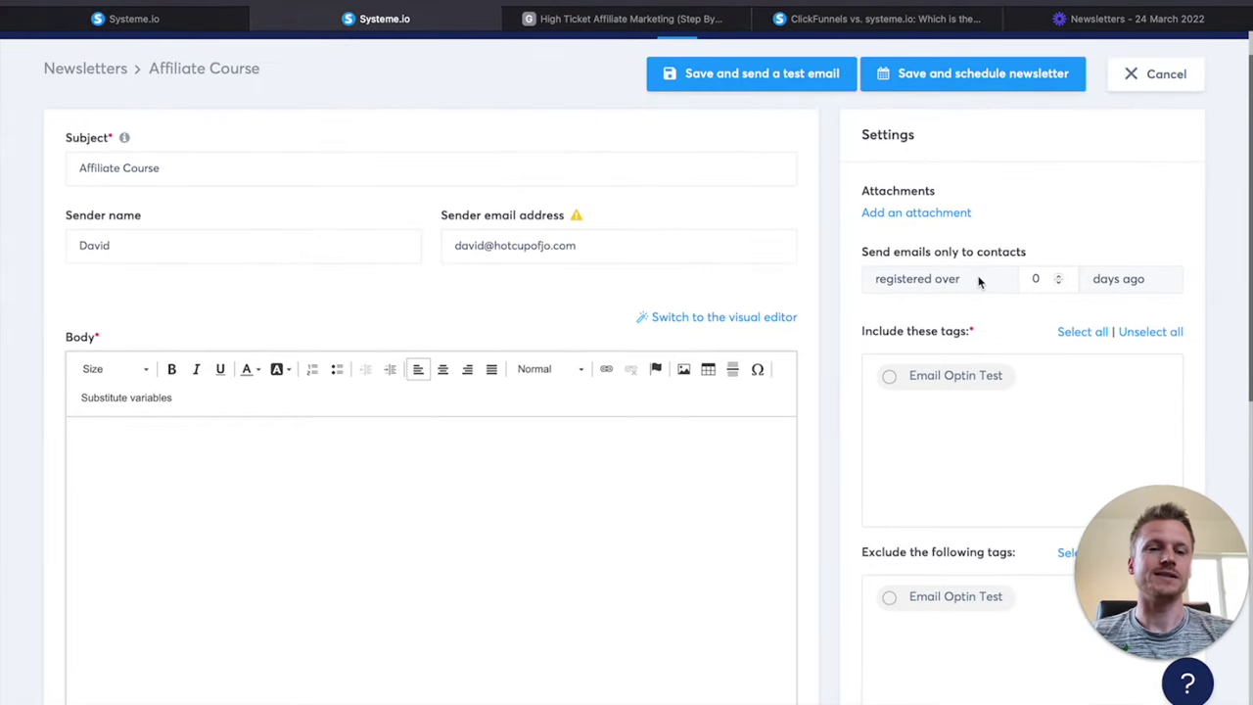
click(1058, 278)
click(1058, 278)
click(1058, 278)
click(1058, 278)
click(1059, 278)
click(1059, 283)
click(1059, 283)
click(1059, 283)
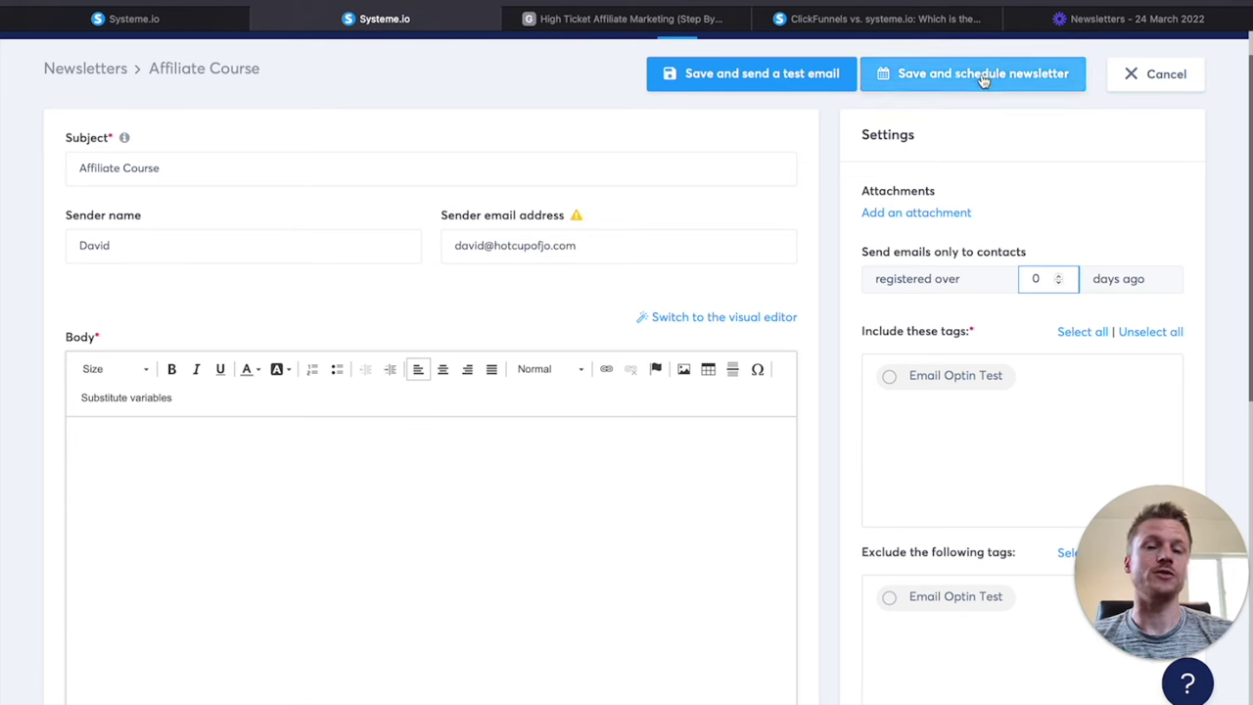
click(757, 83)
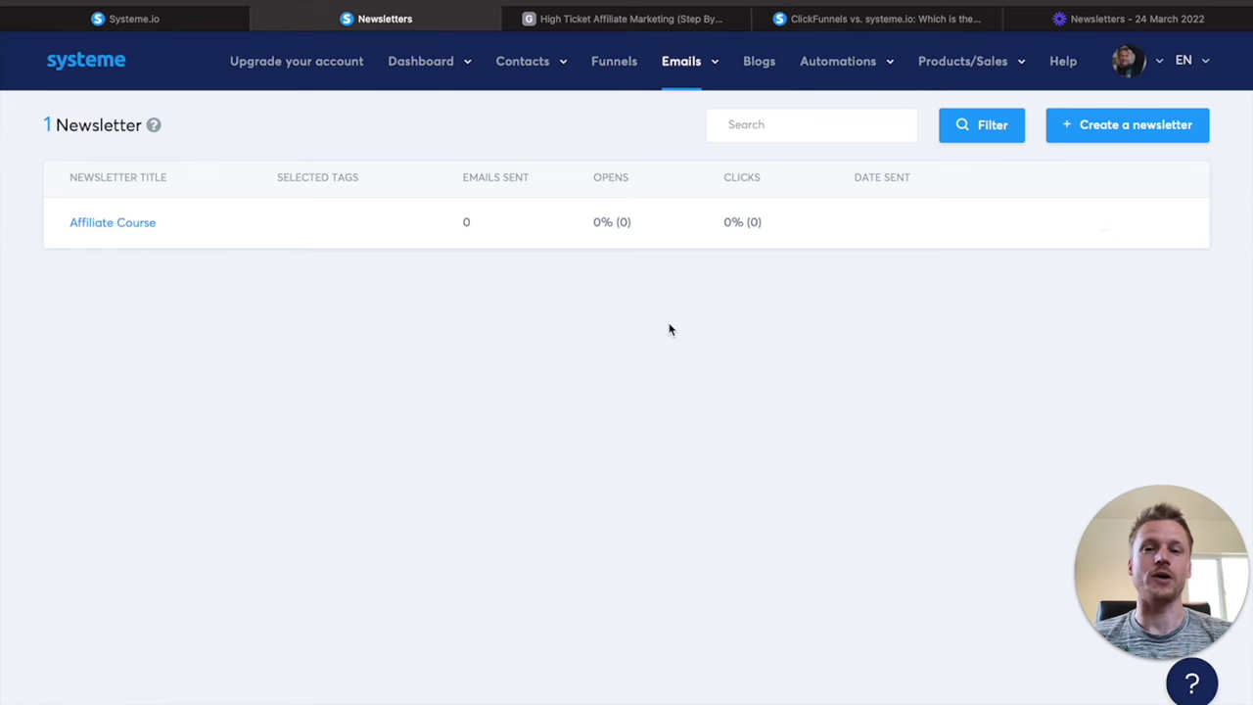
- Create a workflow named 'Test' and open it in the workflow builder
mouse_move(831, 60)
click(833, 122)
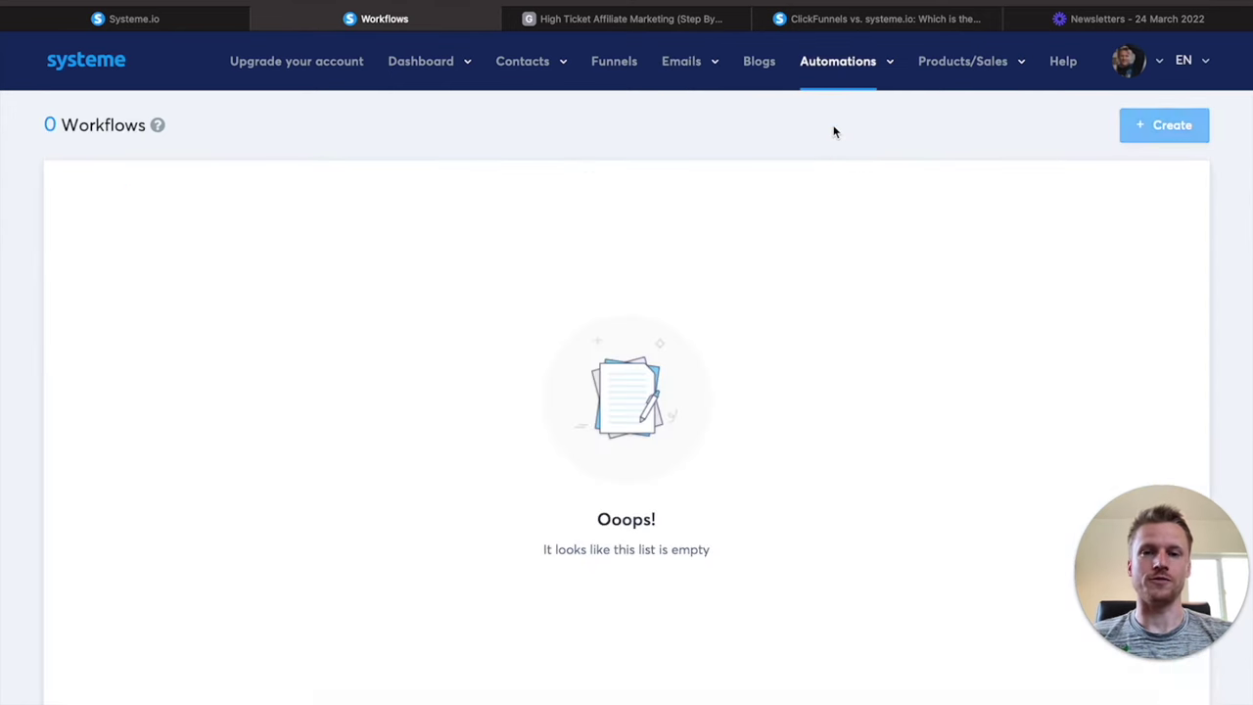
click(1165, 127)
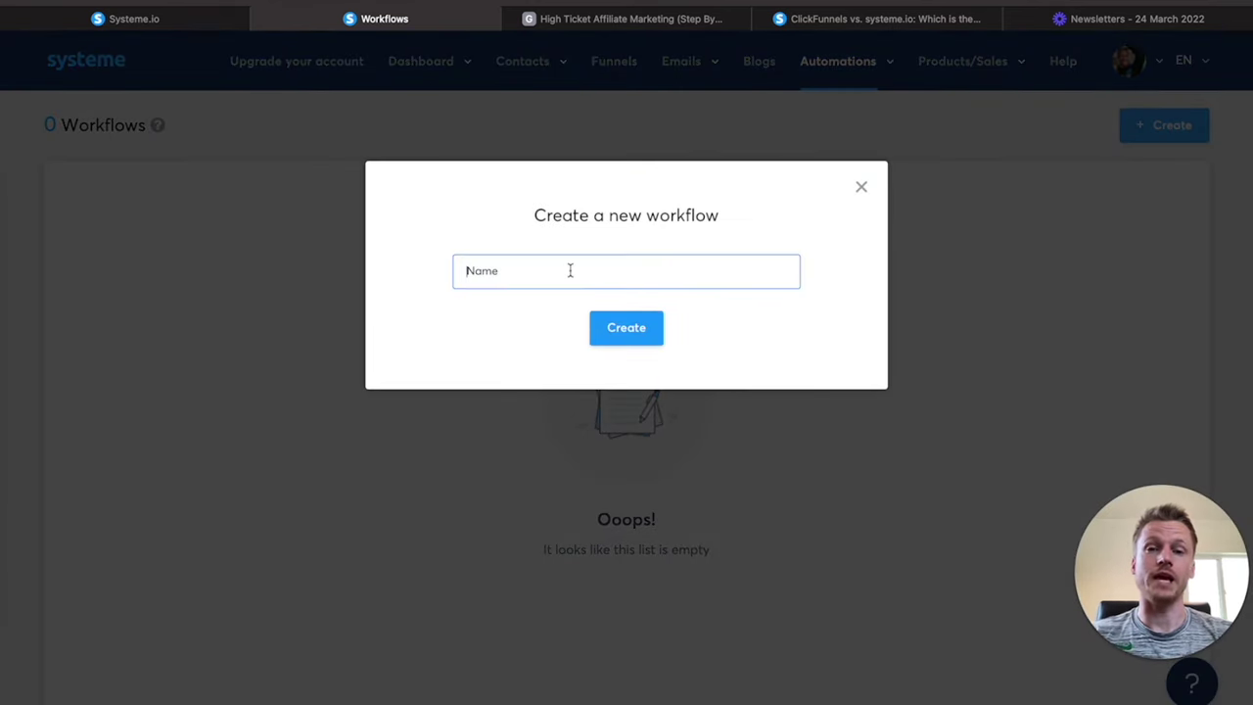
text(Test)
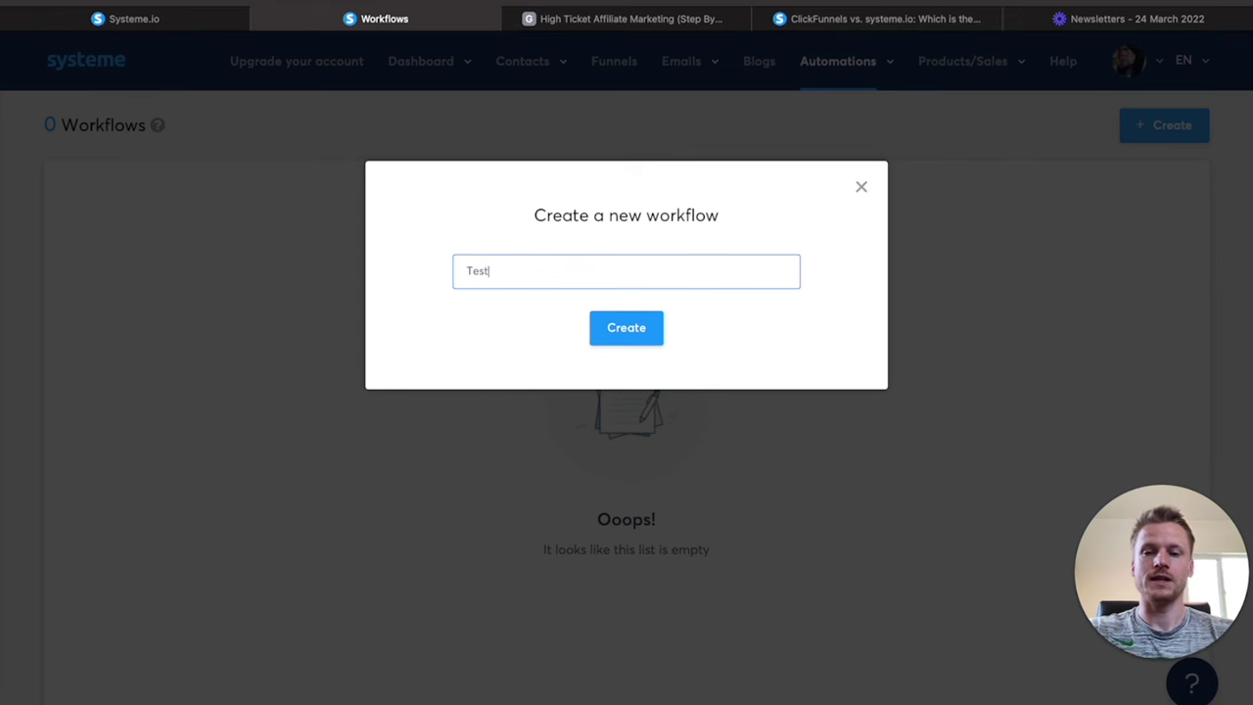
click(636, 326)
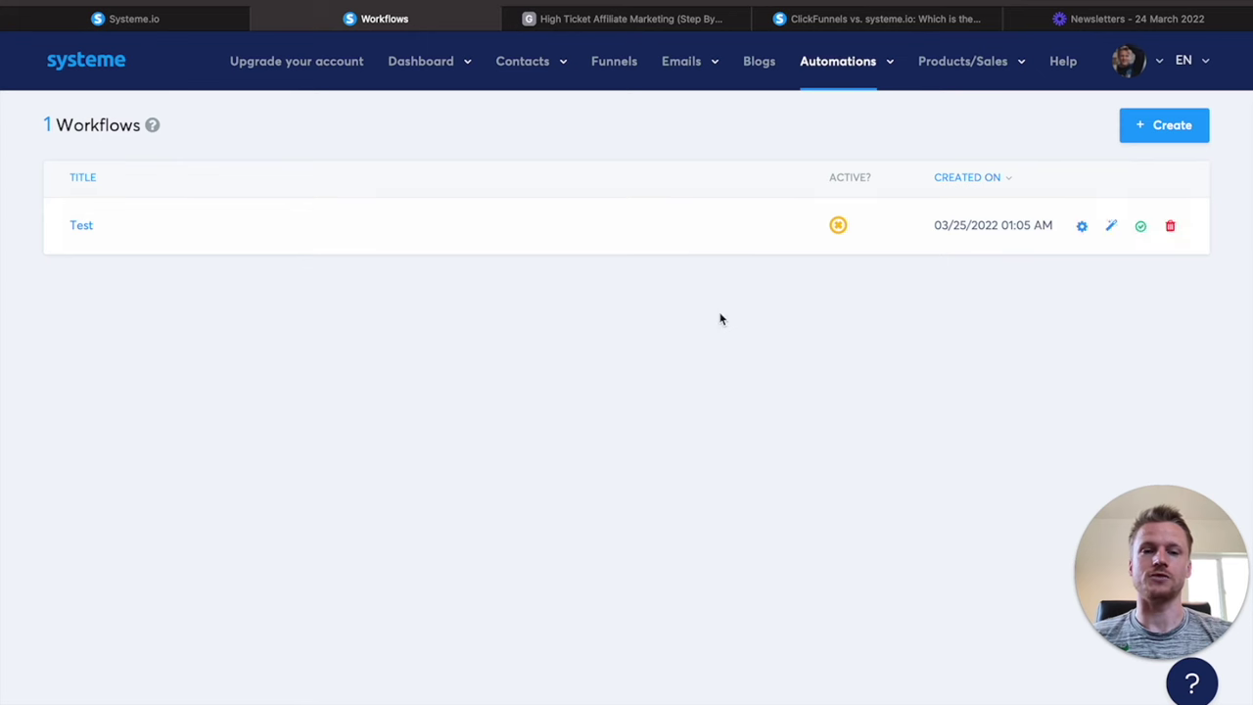
click(1111, 228)
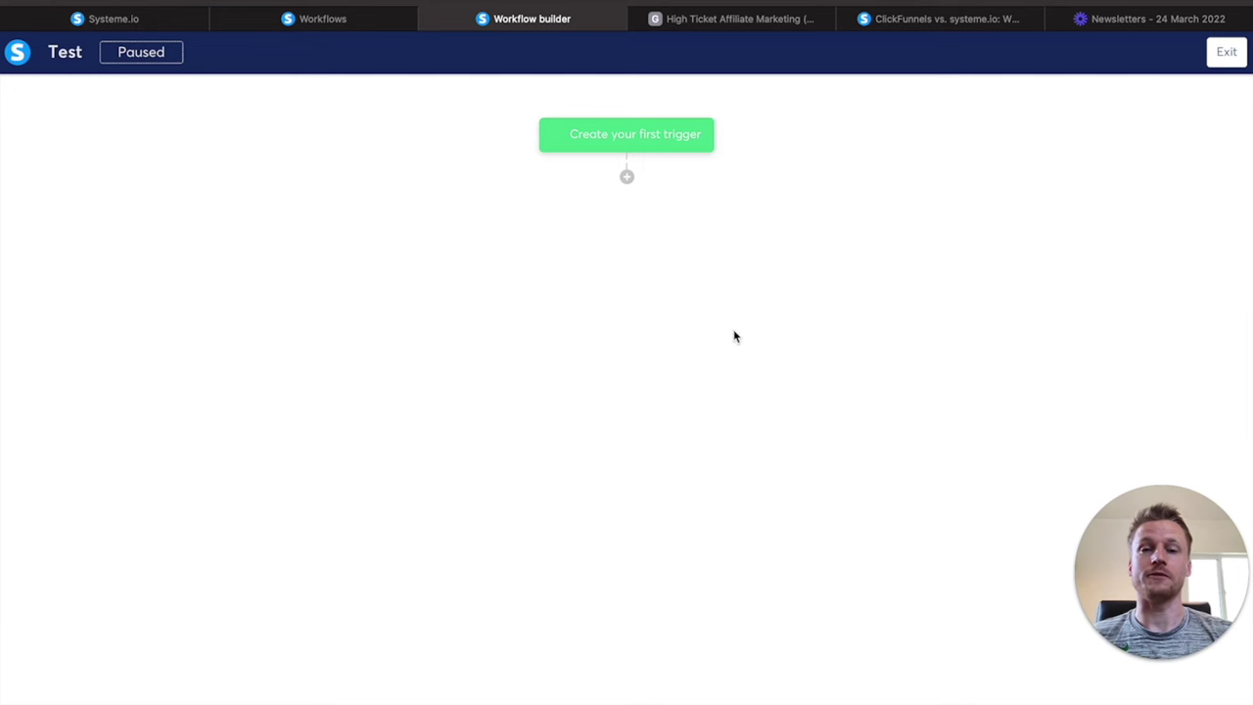
- Add a 'Funnel form subscribed' trigger using the Squeeze page form
click(631, 145)
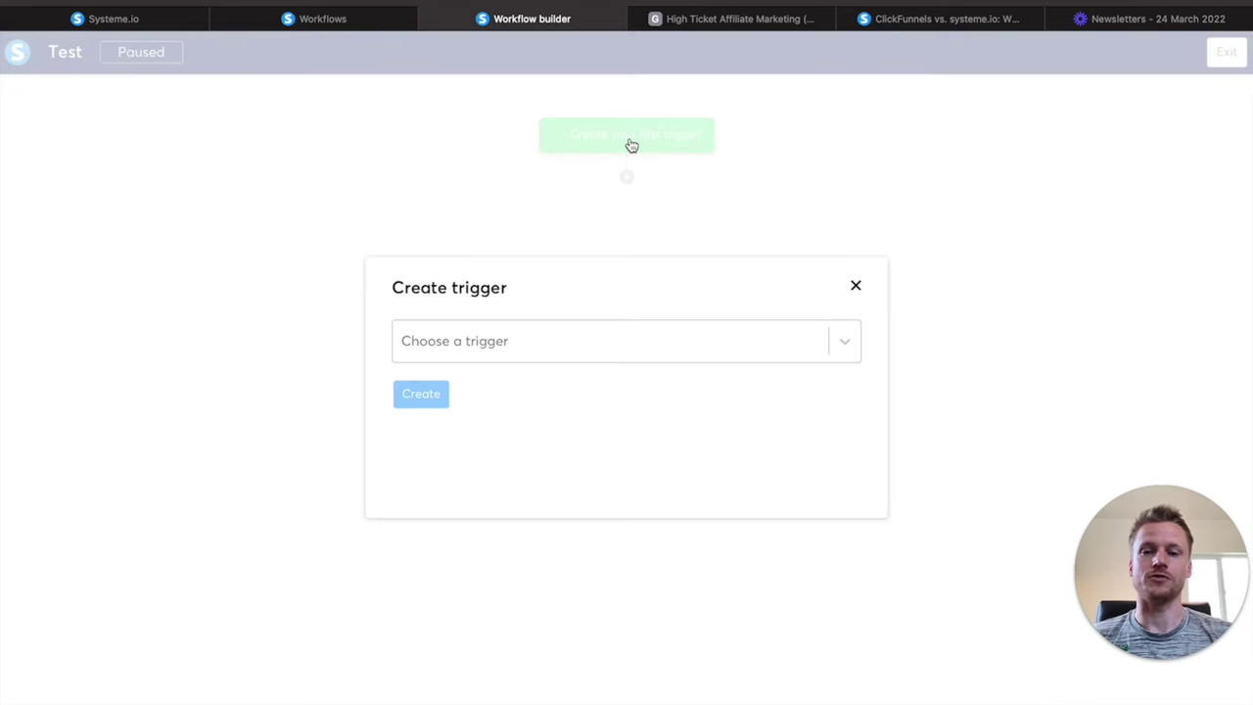
click(590, 337)
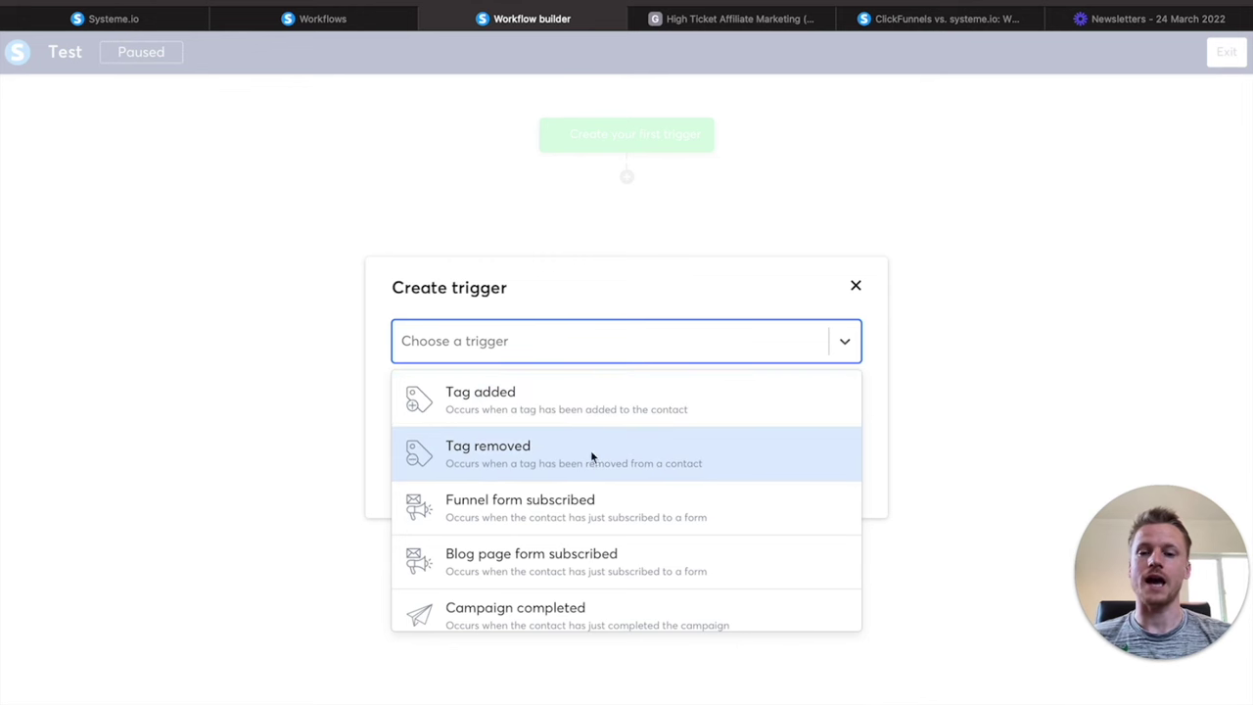
scroll(607, 495, down, 3)
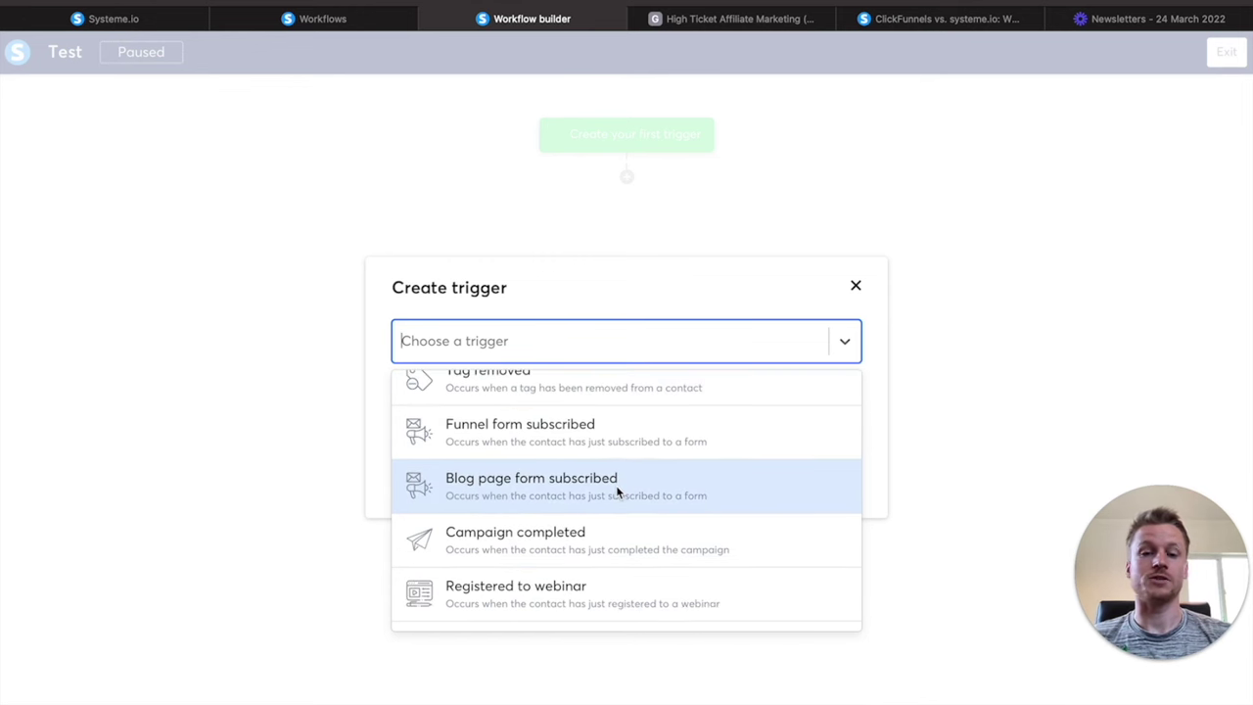
scroll(597, 517, up, 3)
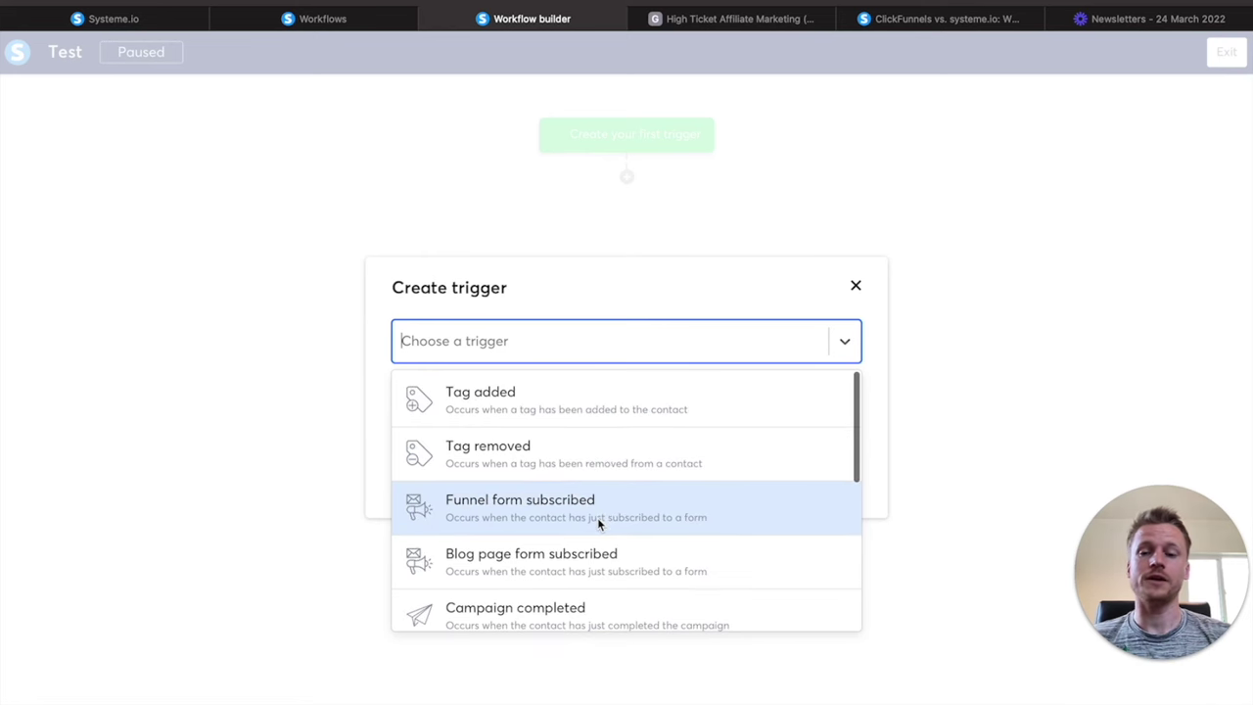
click(578, 505)
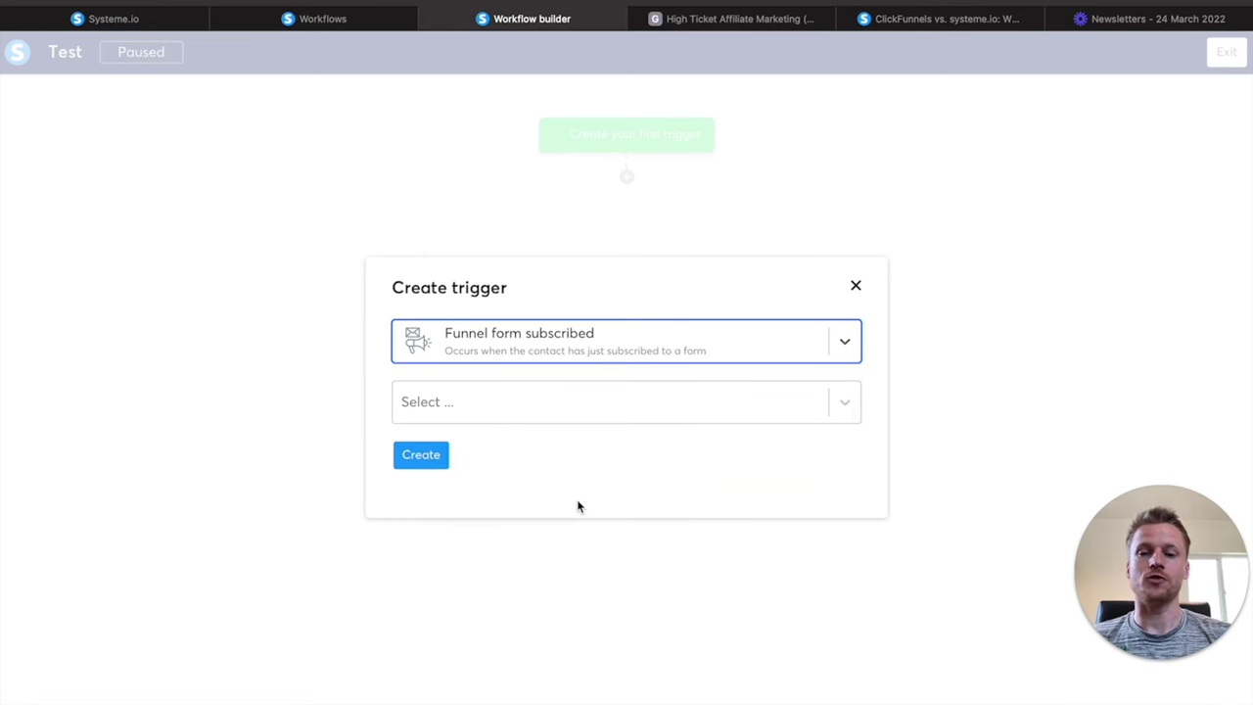
click(542, 403)
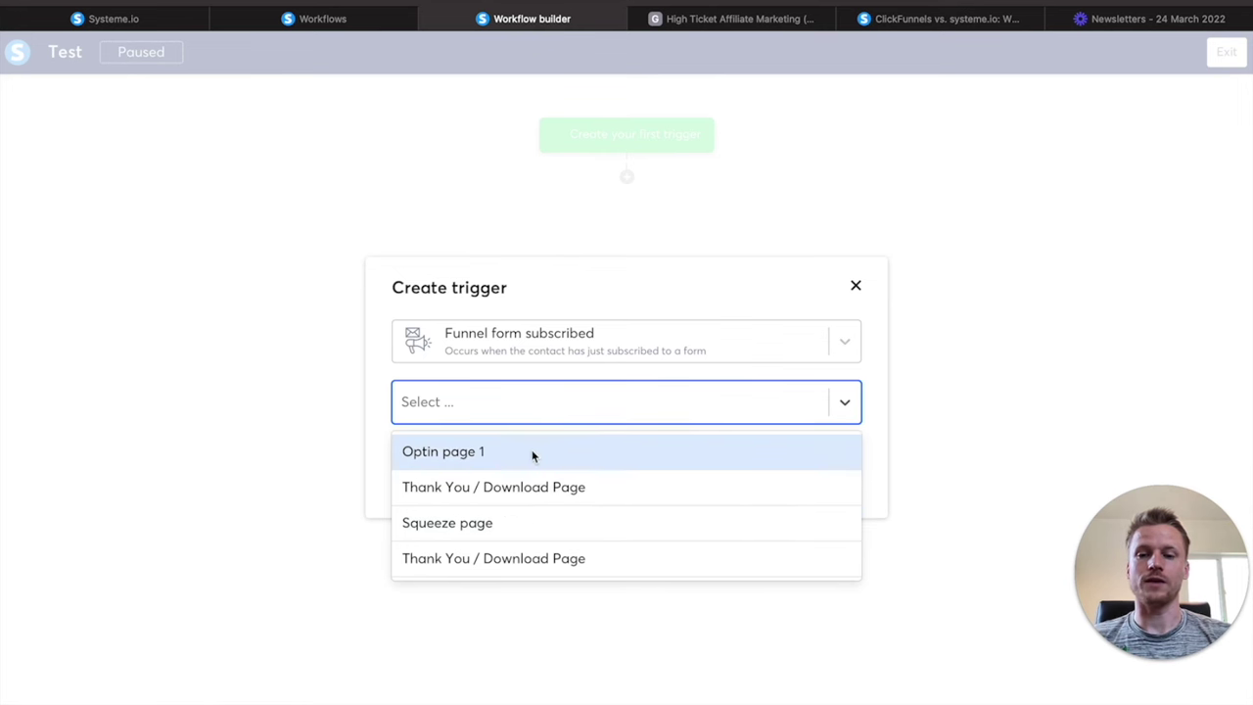
click(511, 530)
click(430, 458)
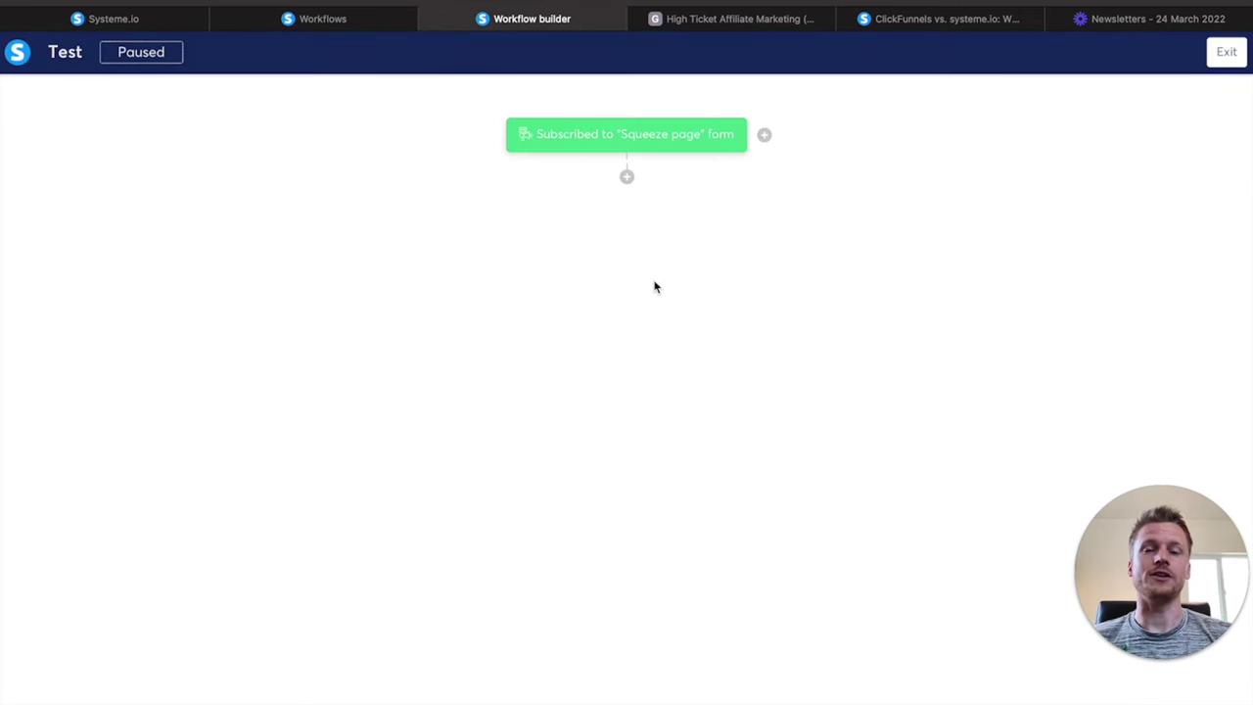
- Add a Delay step of 1 day below the trigger
click(626, 178)
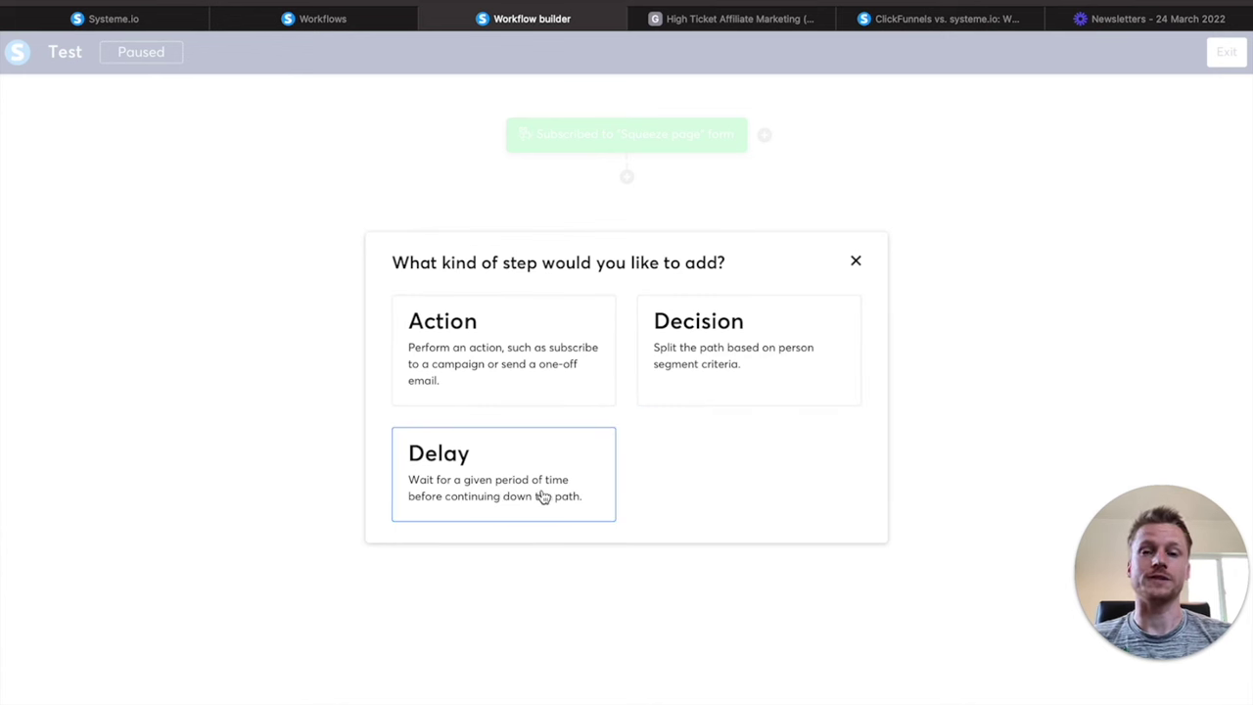
click(541, 497)
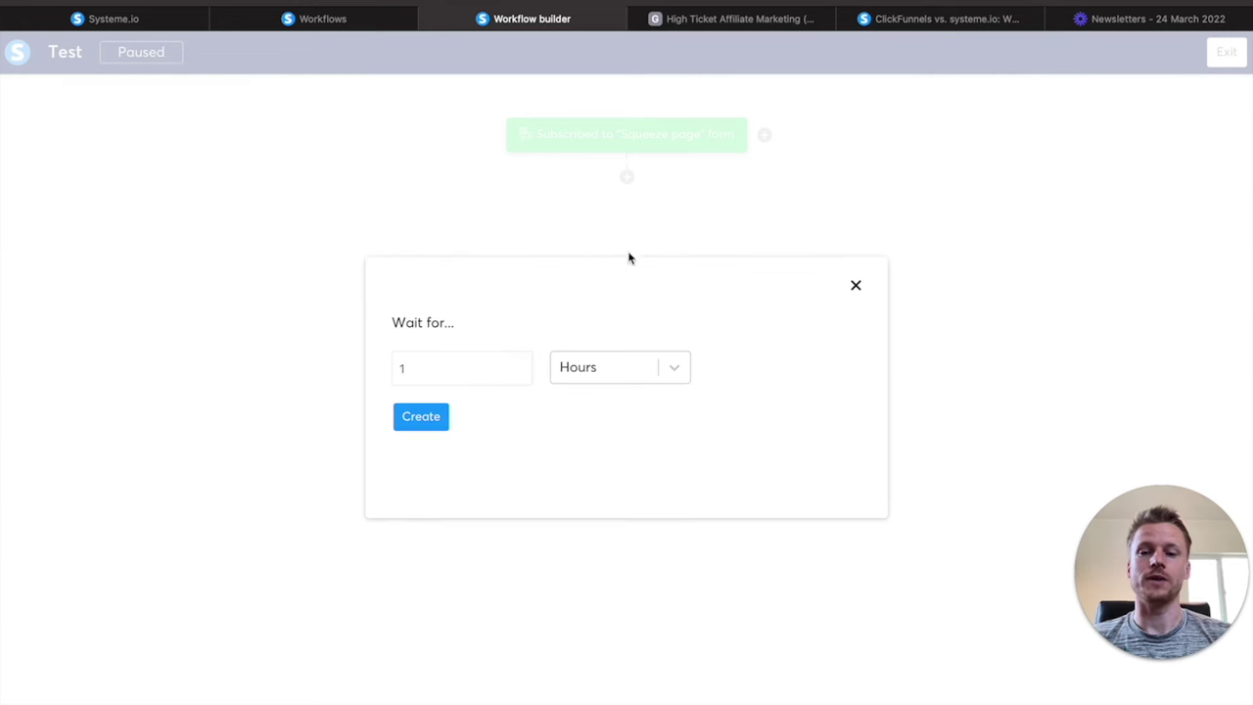
click(614, 378)
click(607, 418)
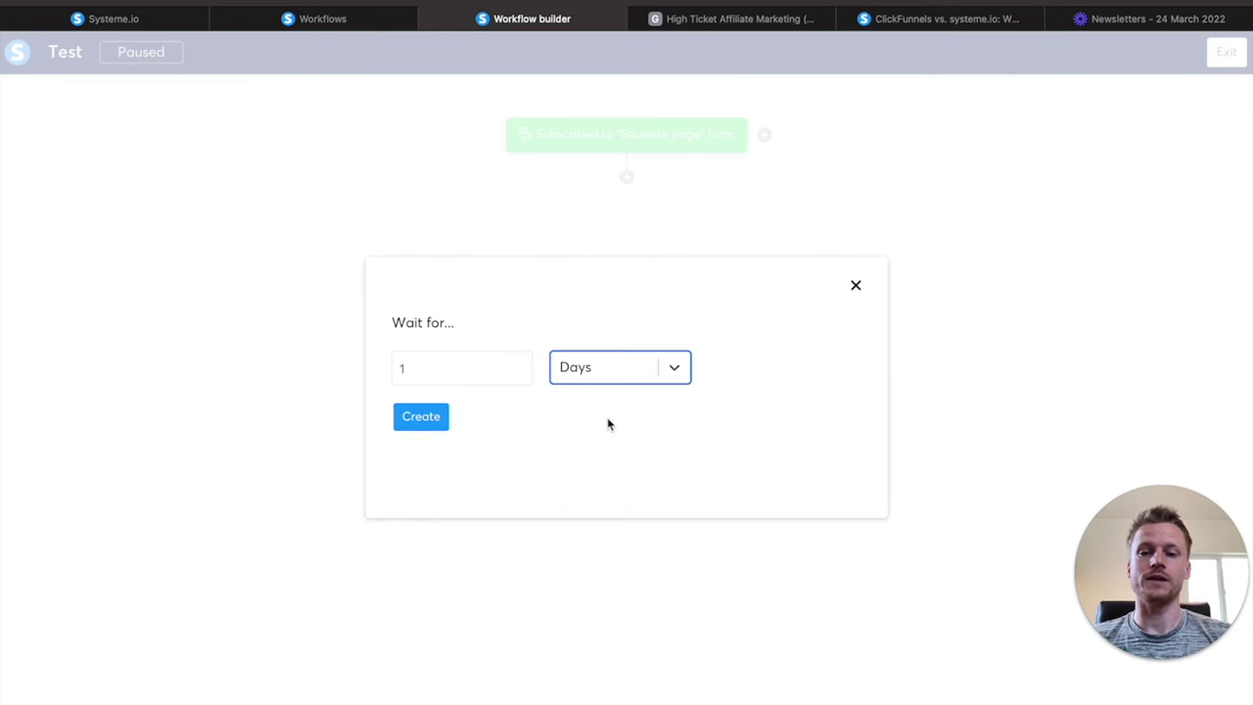
click(430, 427)
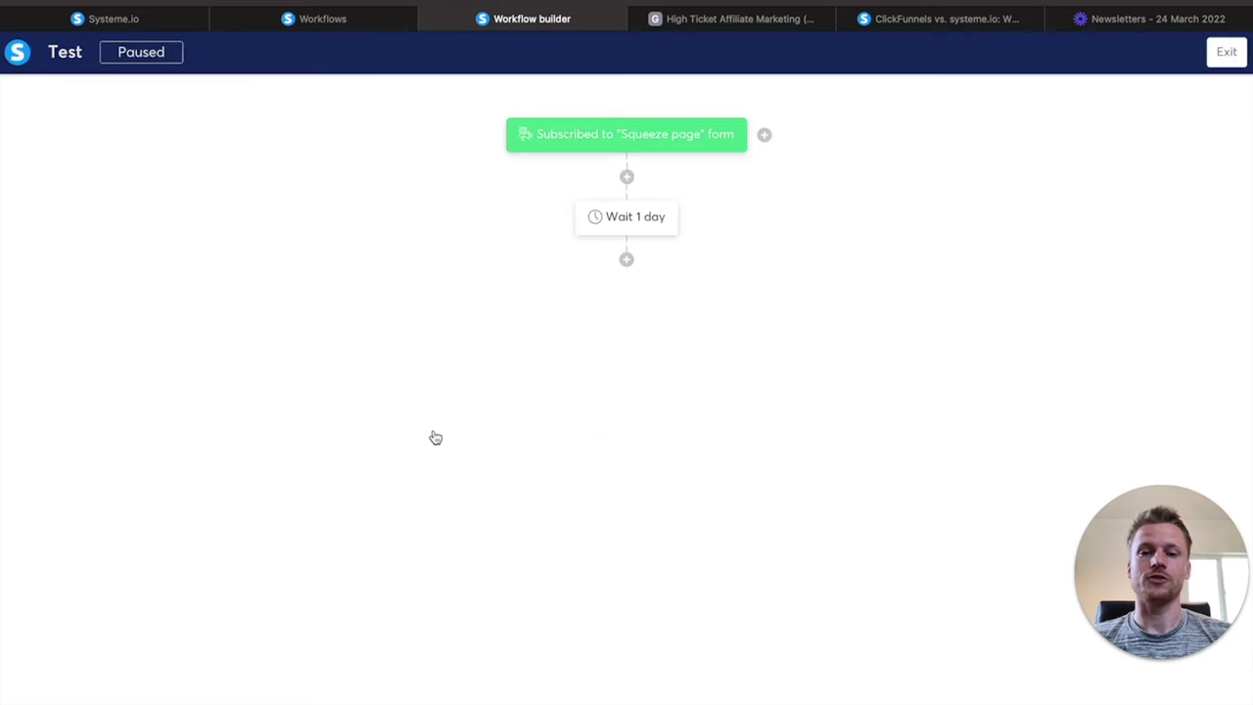
- Add an 'Apply a tag' action with the Email Optin Test tag after the wait
click(628, 263)
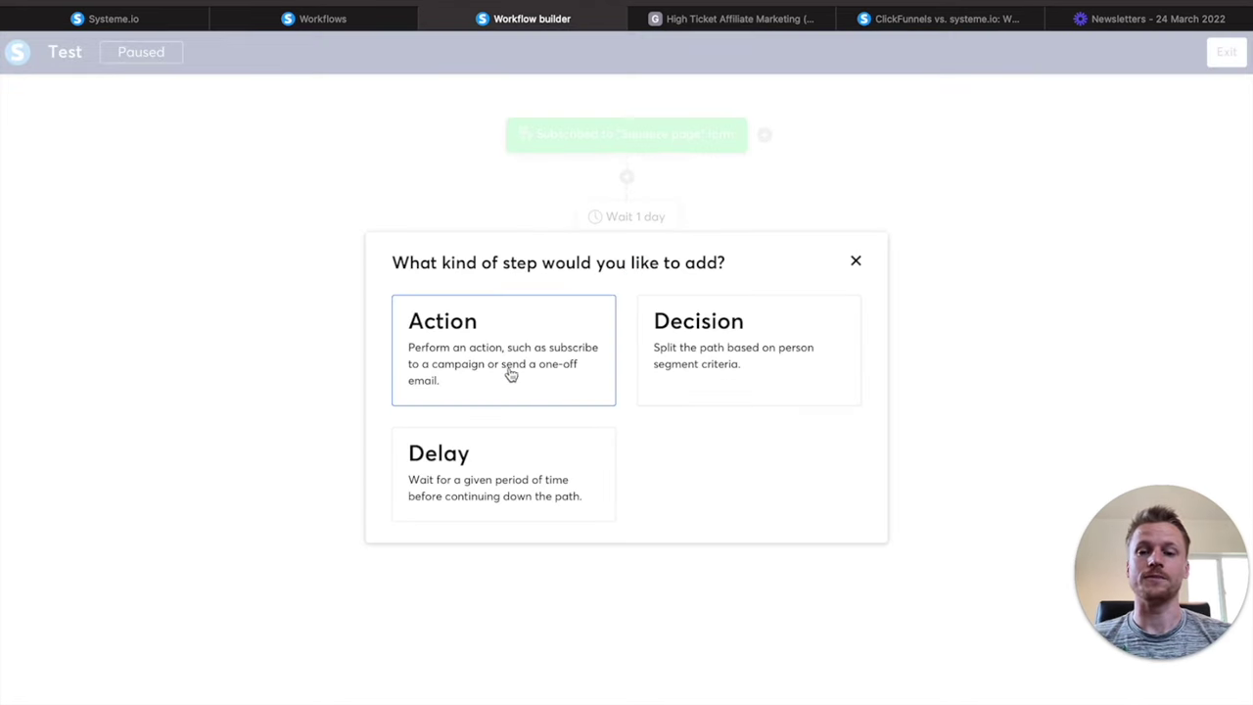
click(510, 373)
click(546, 348)
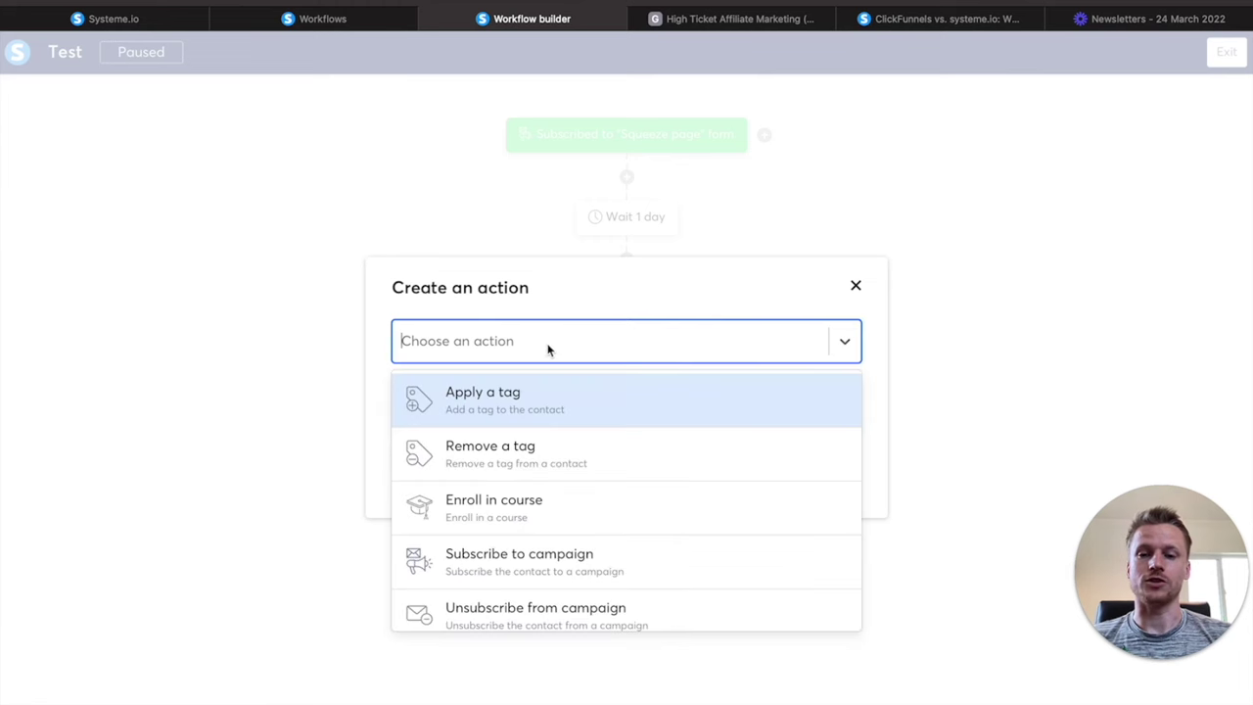
click(566, 407)
click(542, 401)
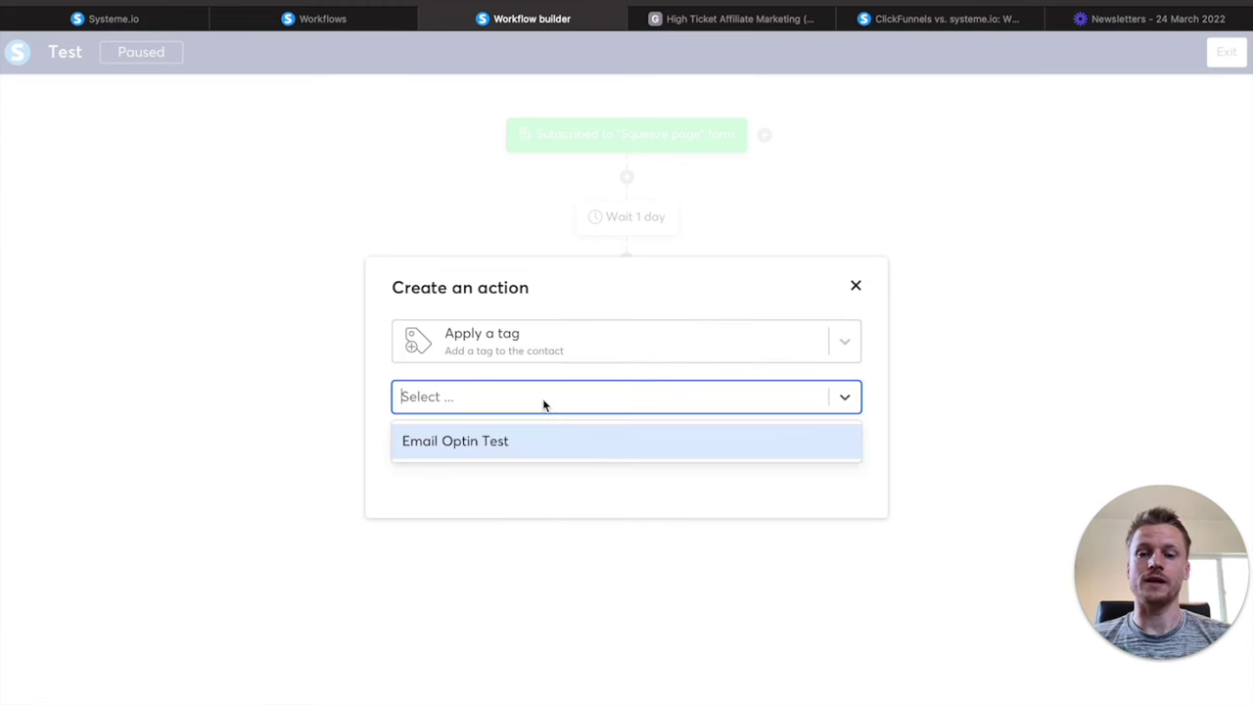
click(537, 443)
click(416, 455)
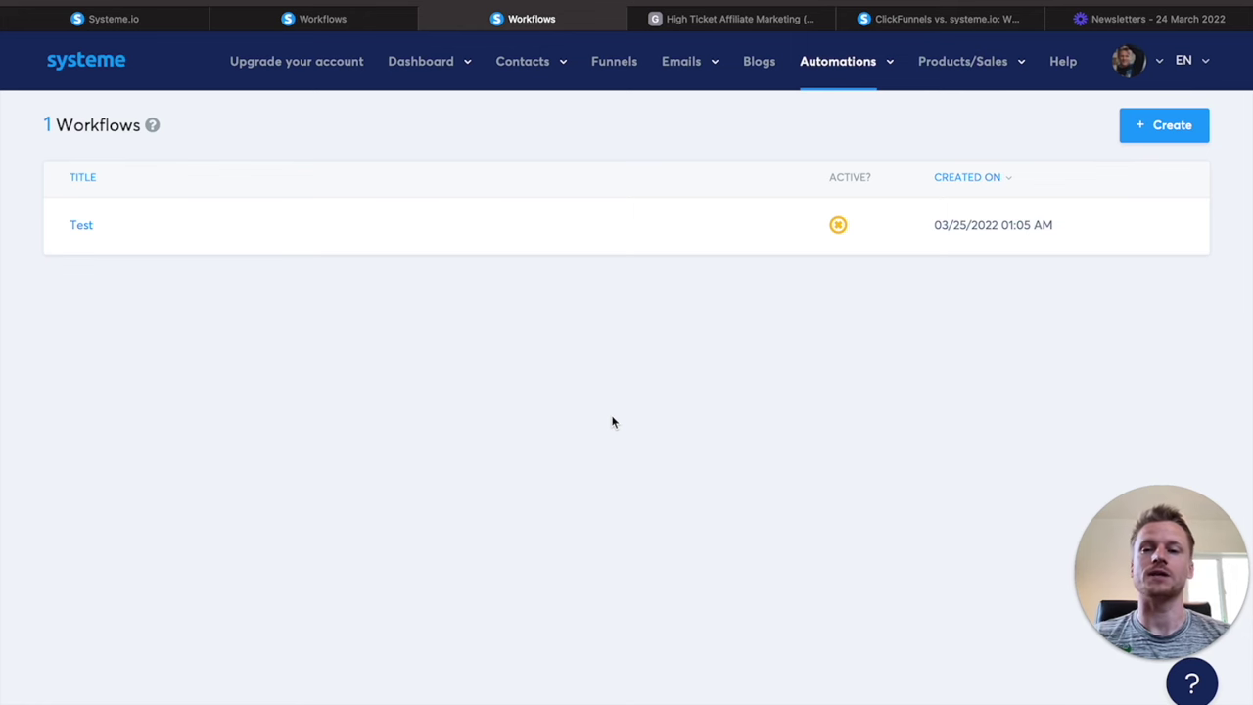
- Open the Affiliate dashboard from the Dashboard menu and scroll down to the marketplace offers
mouse_move(445, 61)
click(434, 125)
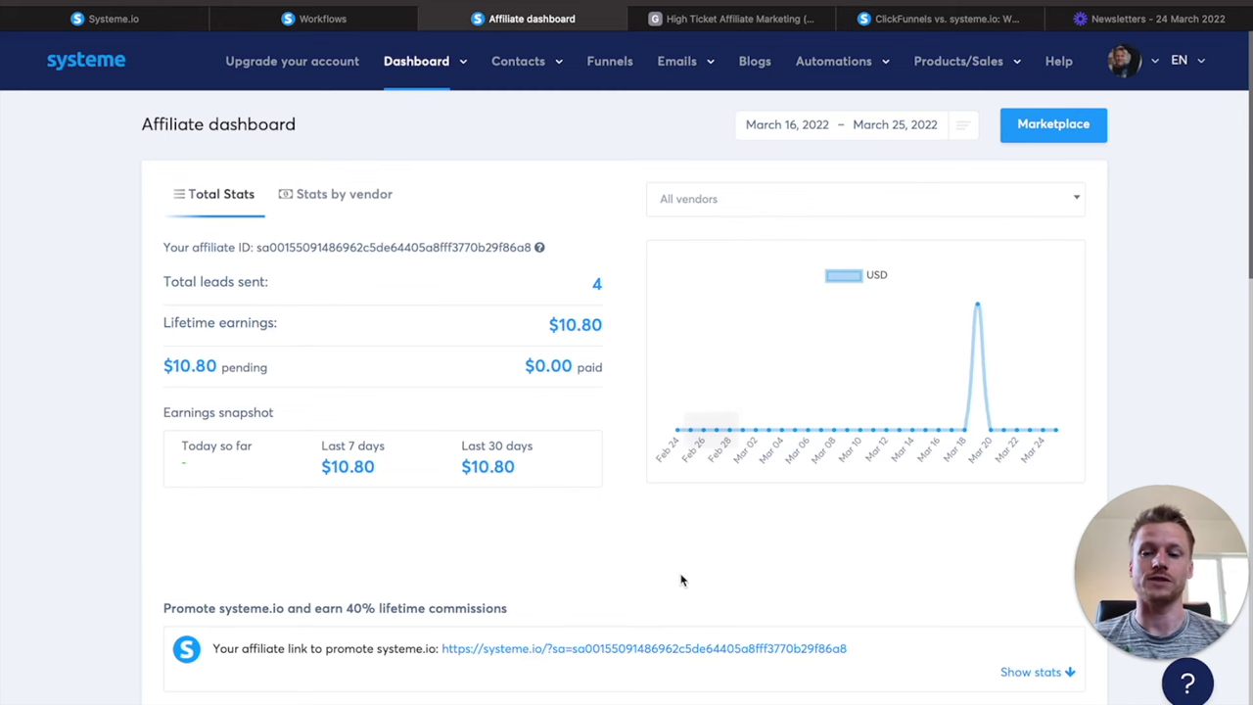
scroll(680, 578, down, 5)
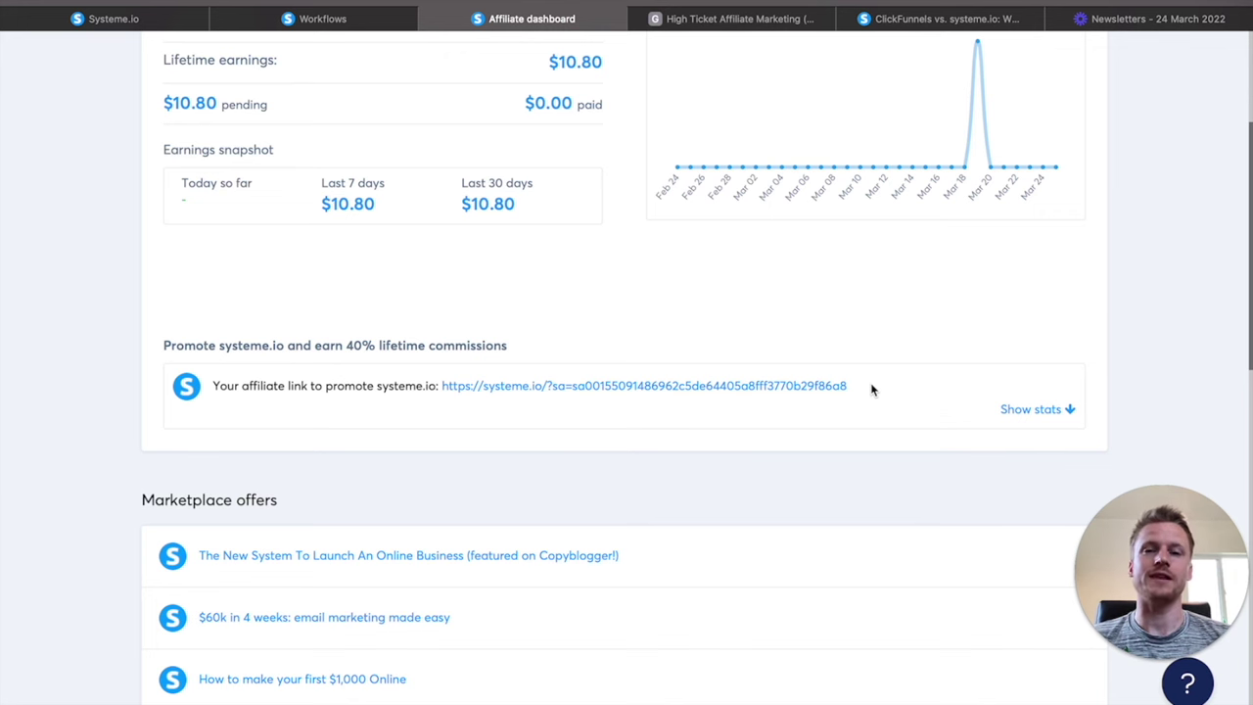
scroll(872, 389, down, 3)
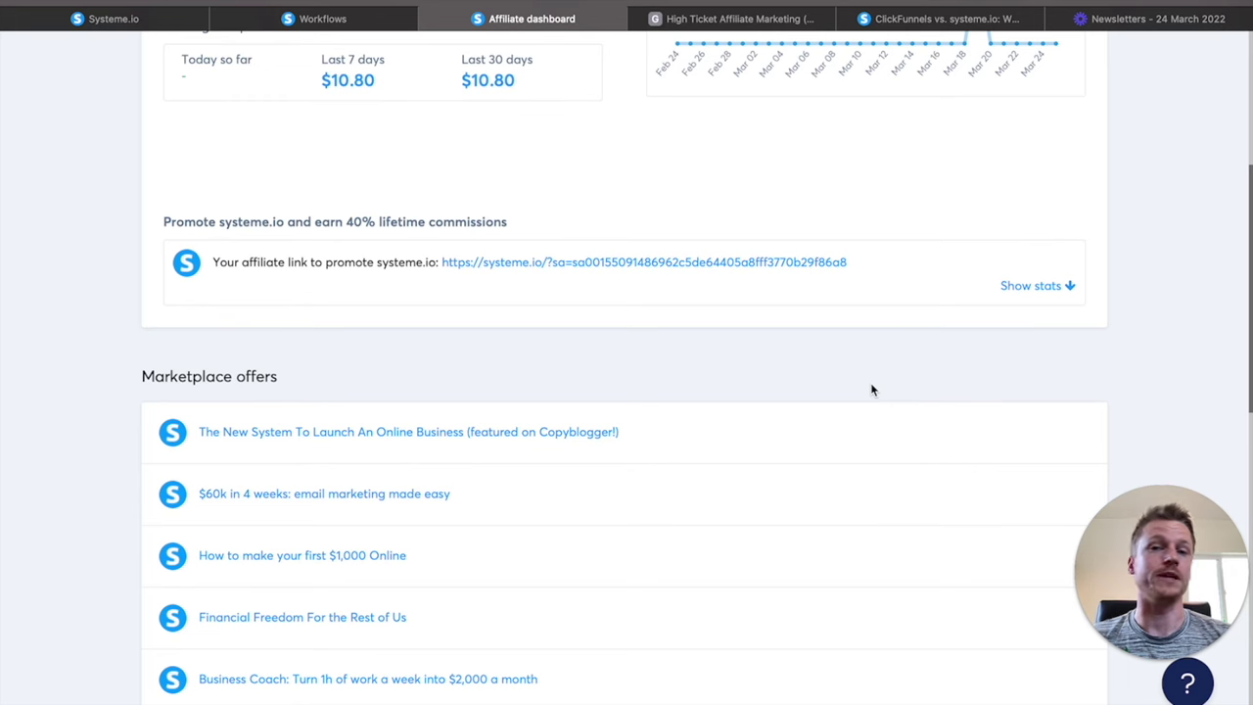
scroll(872, 389, down, 3)
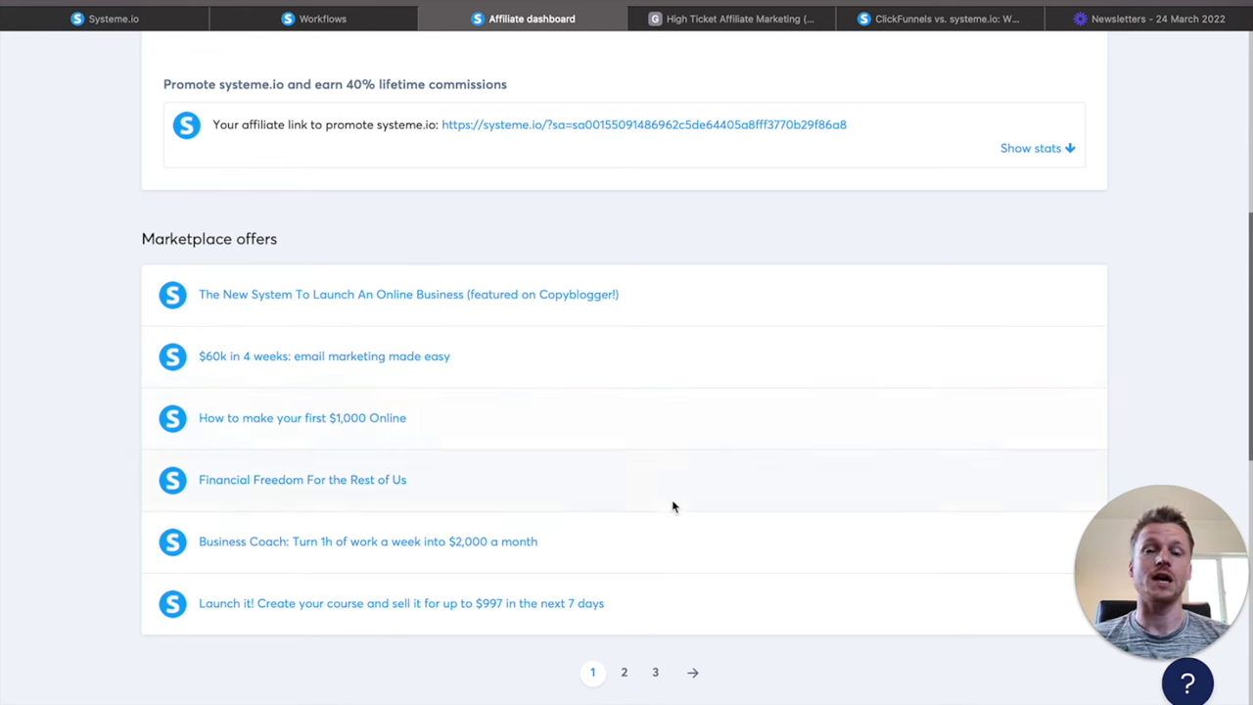
- Open the "$60k in 4 weeks" offer and highlight its 40% rate, $1,453.90 total and $940.80 30-day commissions
click(339, 364)
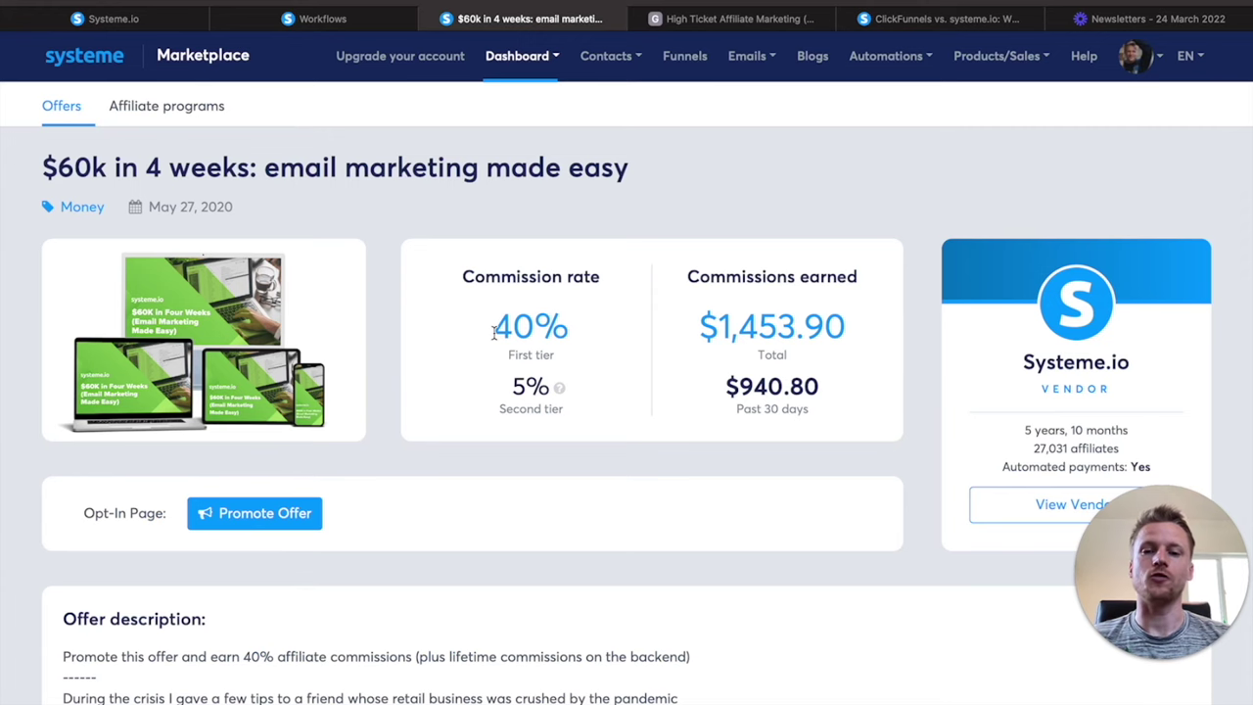
drag(494, 331, 611, 330)
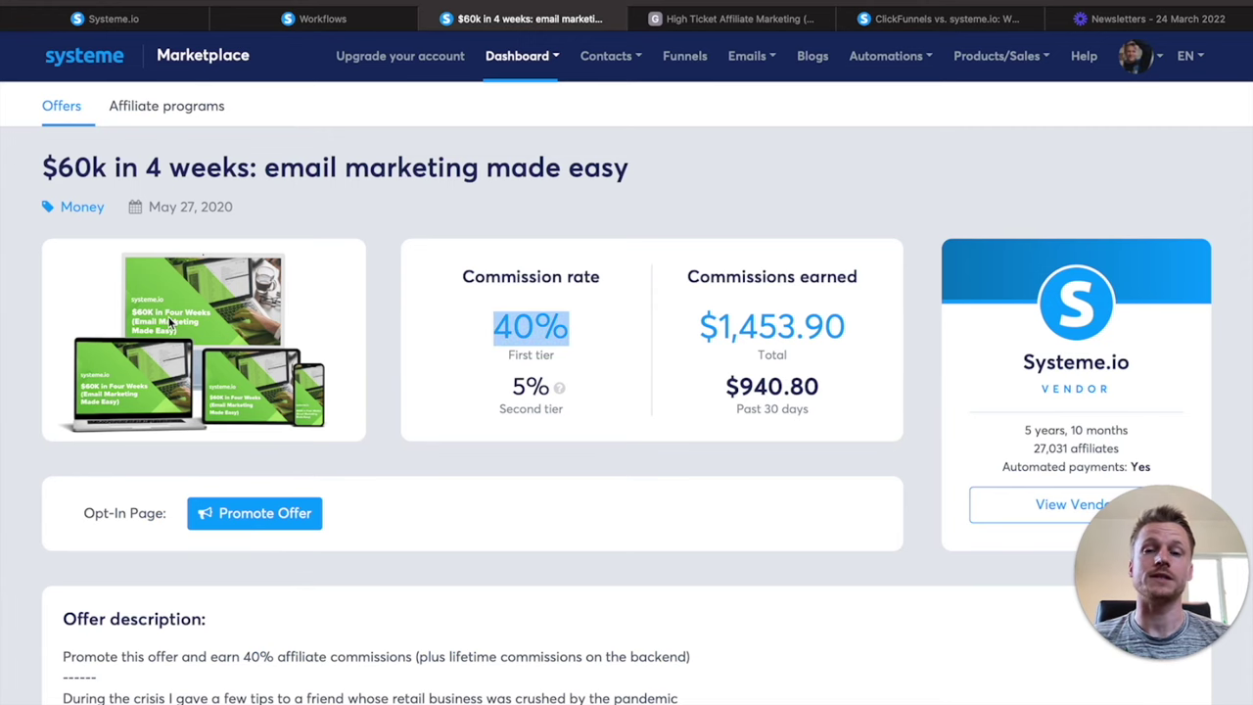
drag(848, 330, 701, 331)
click(784, 354)
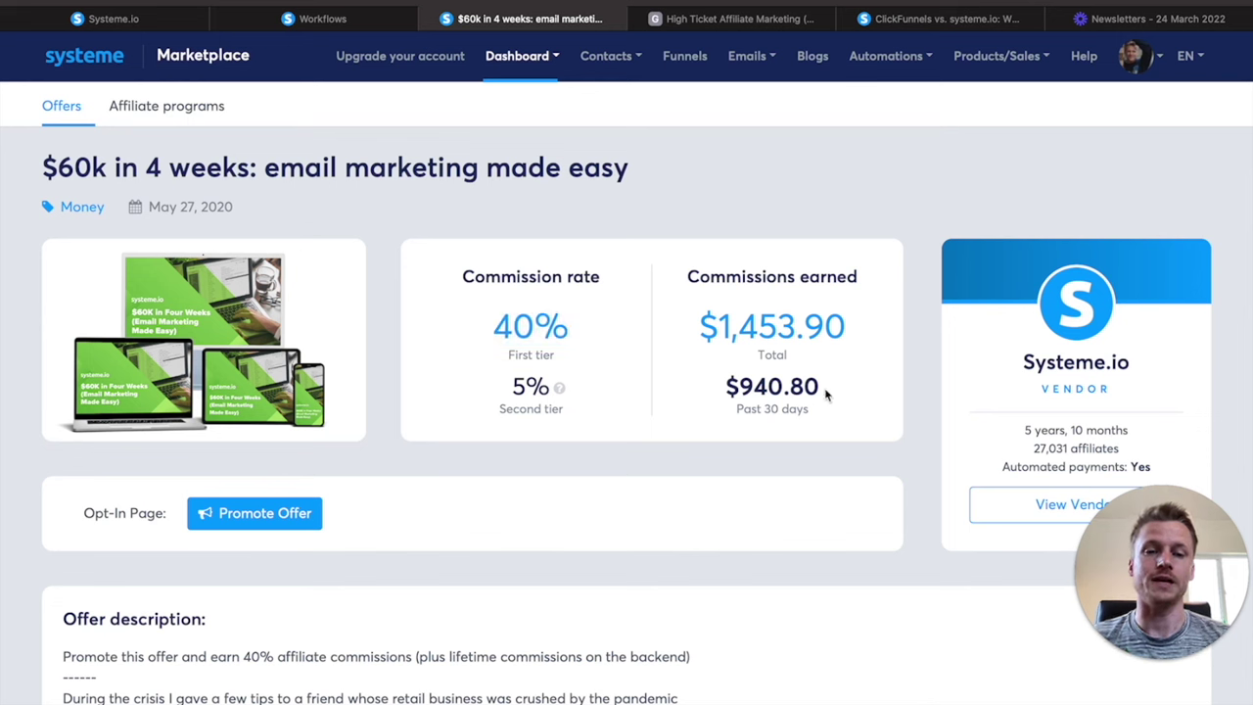
drag(825, 393, 705, 393)
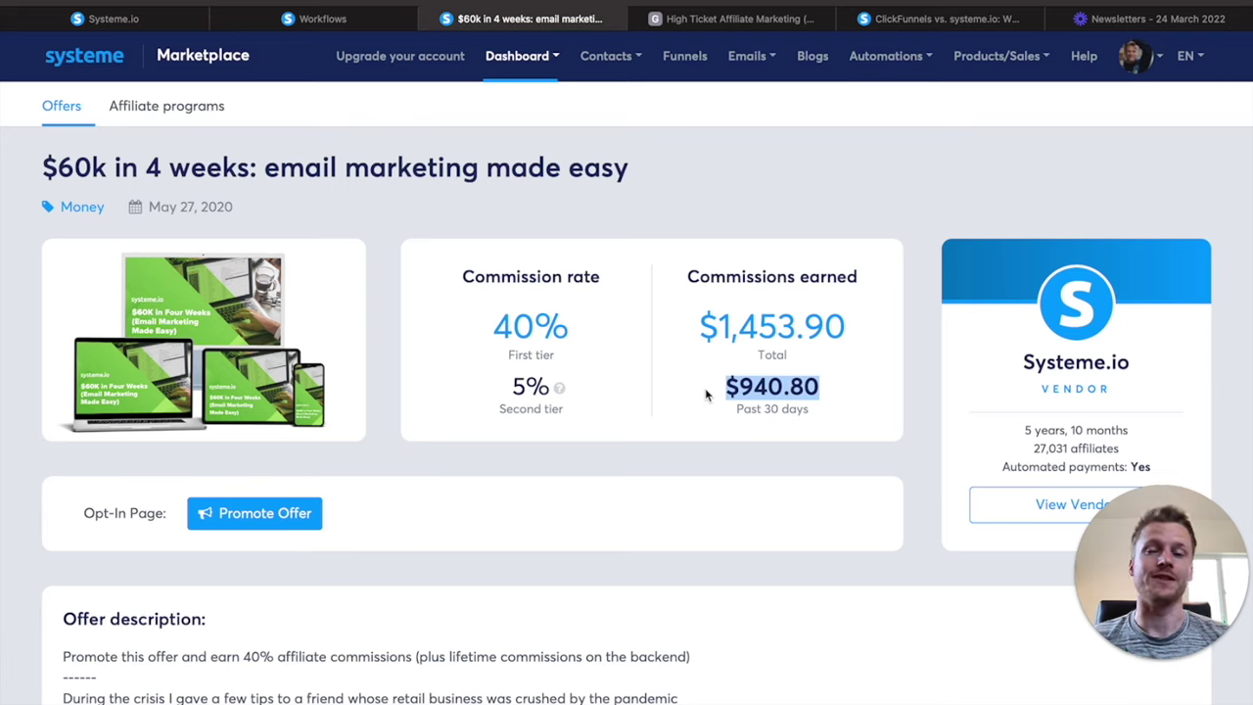